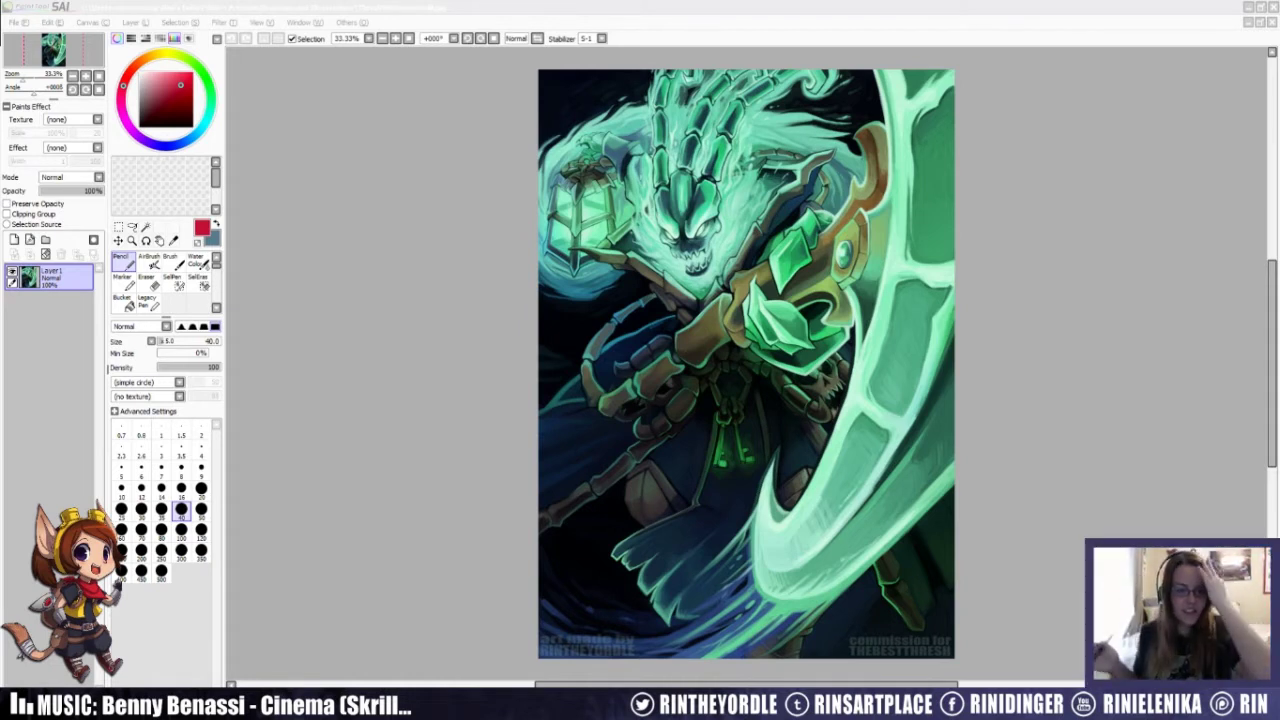
# Step: Switch to Photoshop and create a new 4000 x 4000 px RGB document at 300 pixels/inch with a white background
pyautogui.click(325, 243)
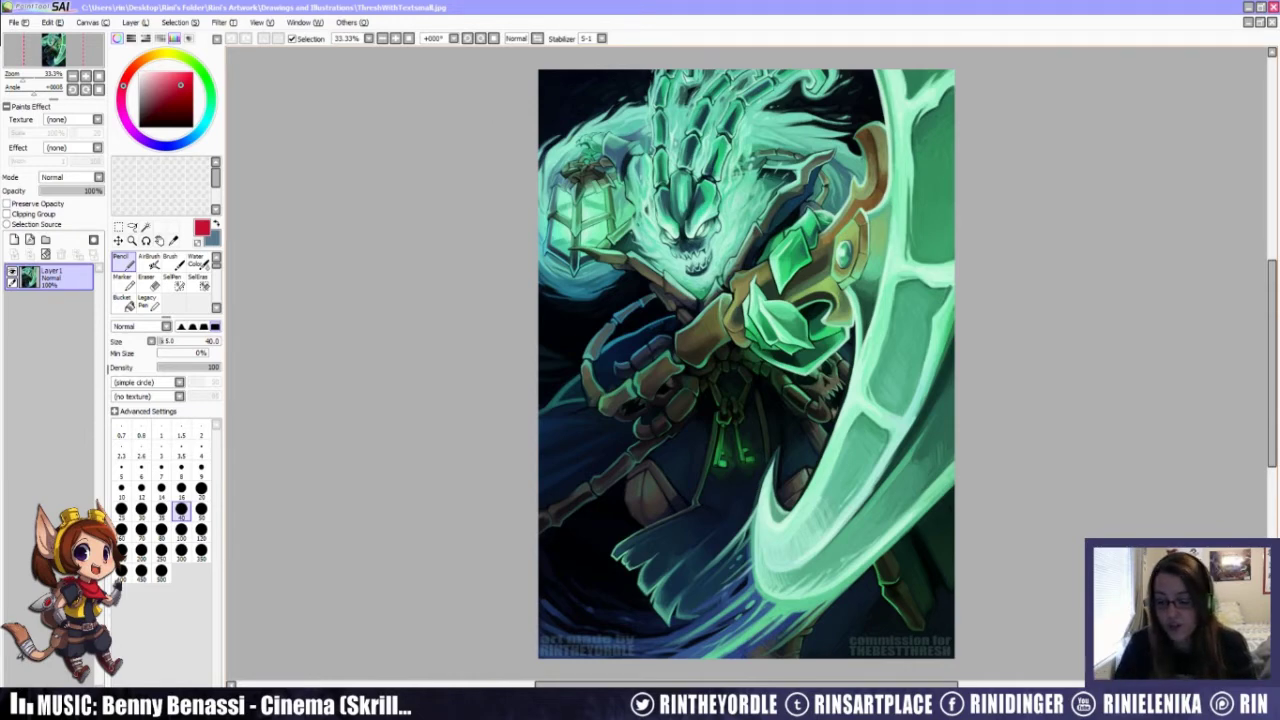
pyautogui.hotkey('alt', 'Tab')
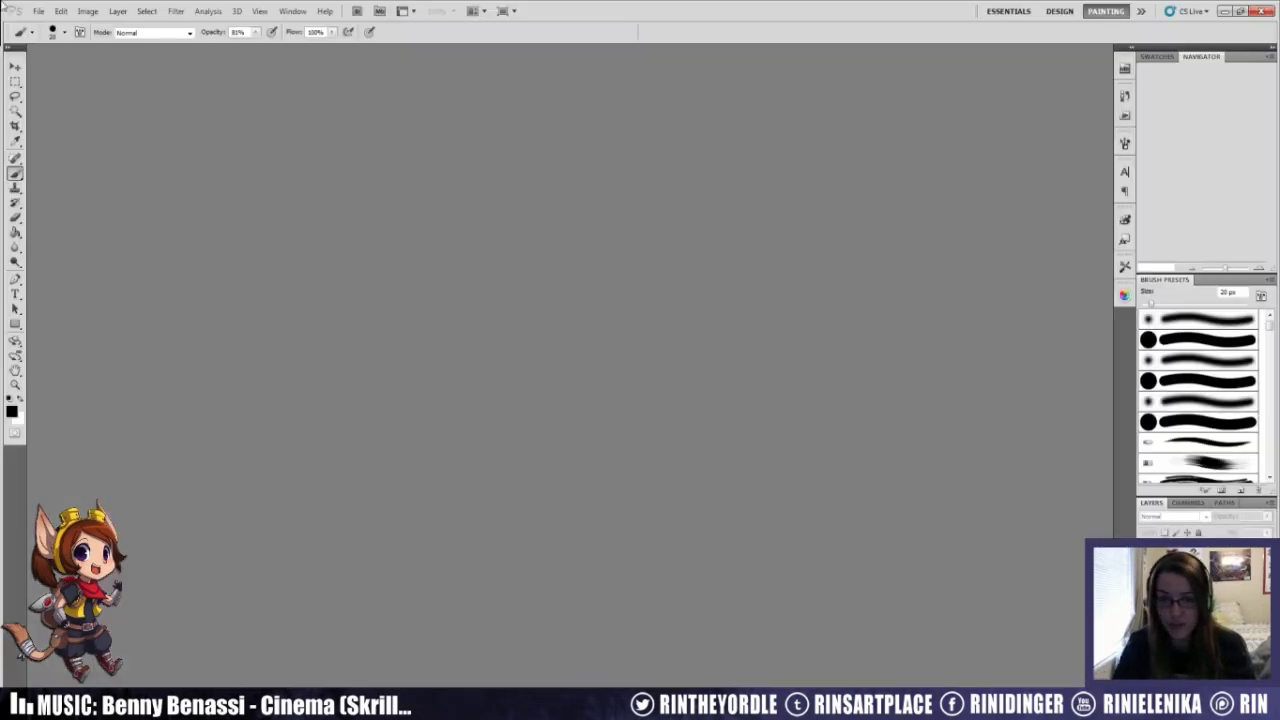
pyautogui.click(38, 11)
pyautogui.click(46, 25)
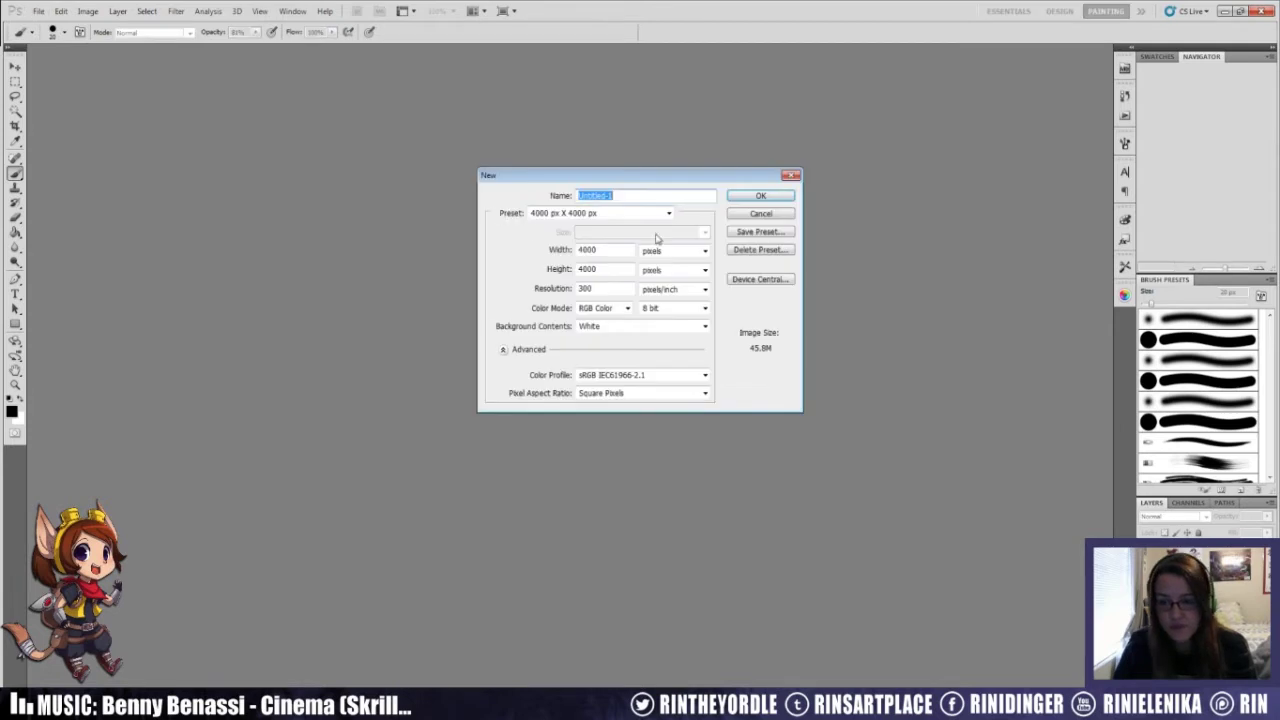
pyautogui.click(736, 200)
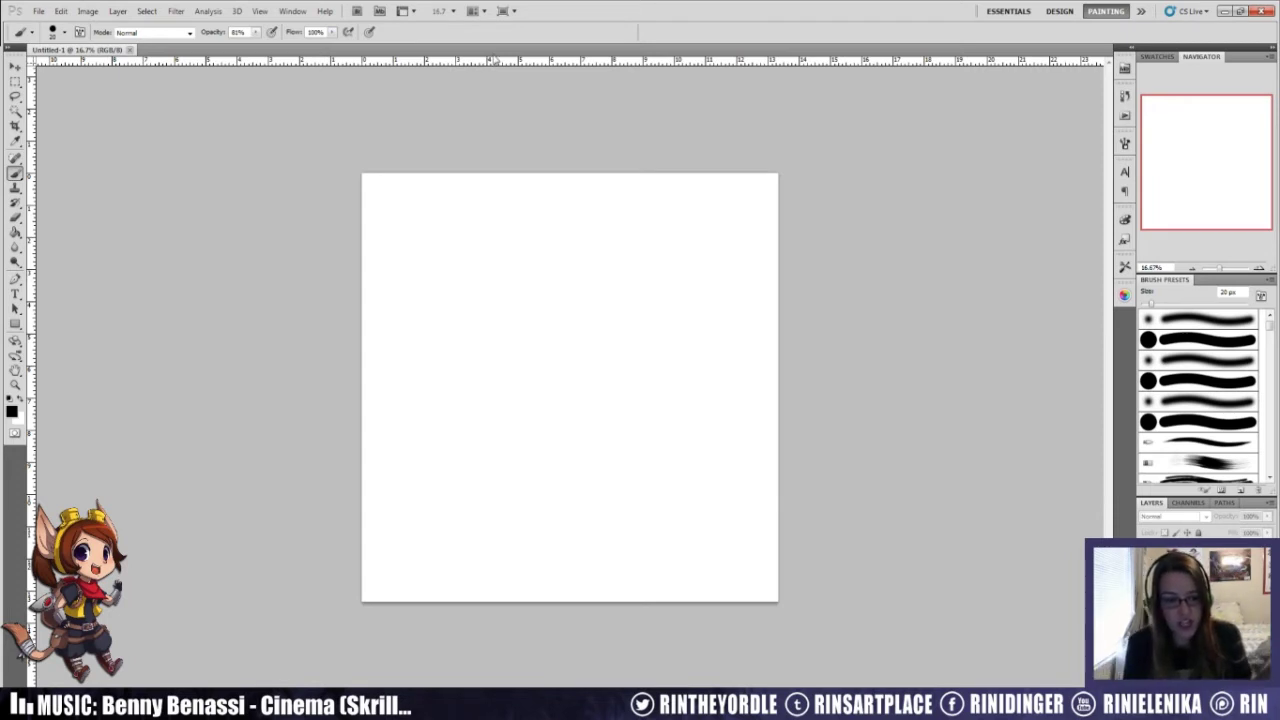
pyautogui.moveTo(530, 285)
pyautogui.mouseDown()
pyautogui.moveTo(503, 297)
pyautogui.moveTo(532, 288)
pyautogui.moveTo(599, 309)
pyautogui.mouseUp()
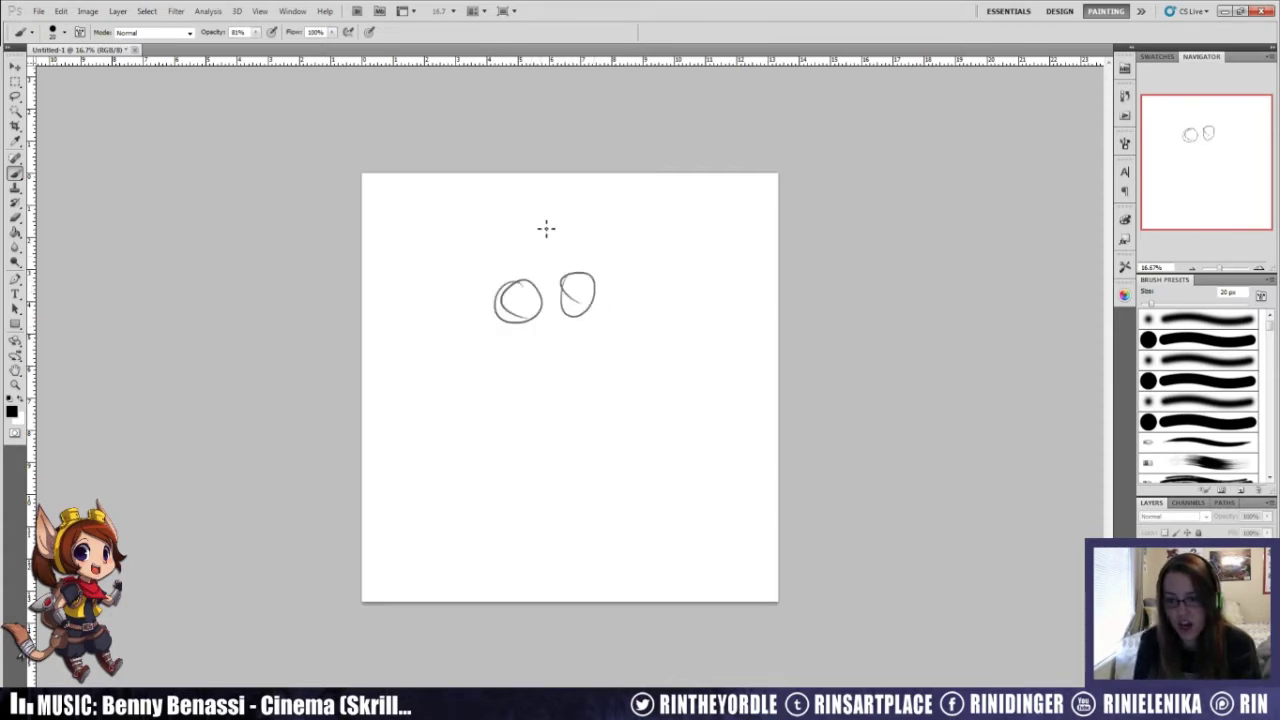
pyautogui.moveTo(546, 226); pyautogui.dragTo(571, 240)
pyautogui.moveTo(518, 283)
pyautogui.mouseDown()
pyautogui.moveTo(575, 272)
pyautogui.moveTo(551, 338)
pyautogui.moveTo(529, 338)
pyautogui.mouseUp()
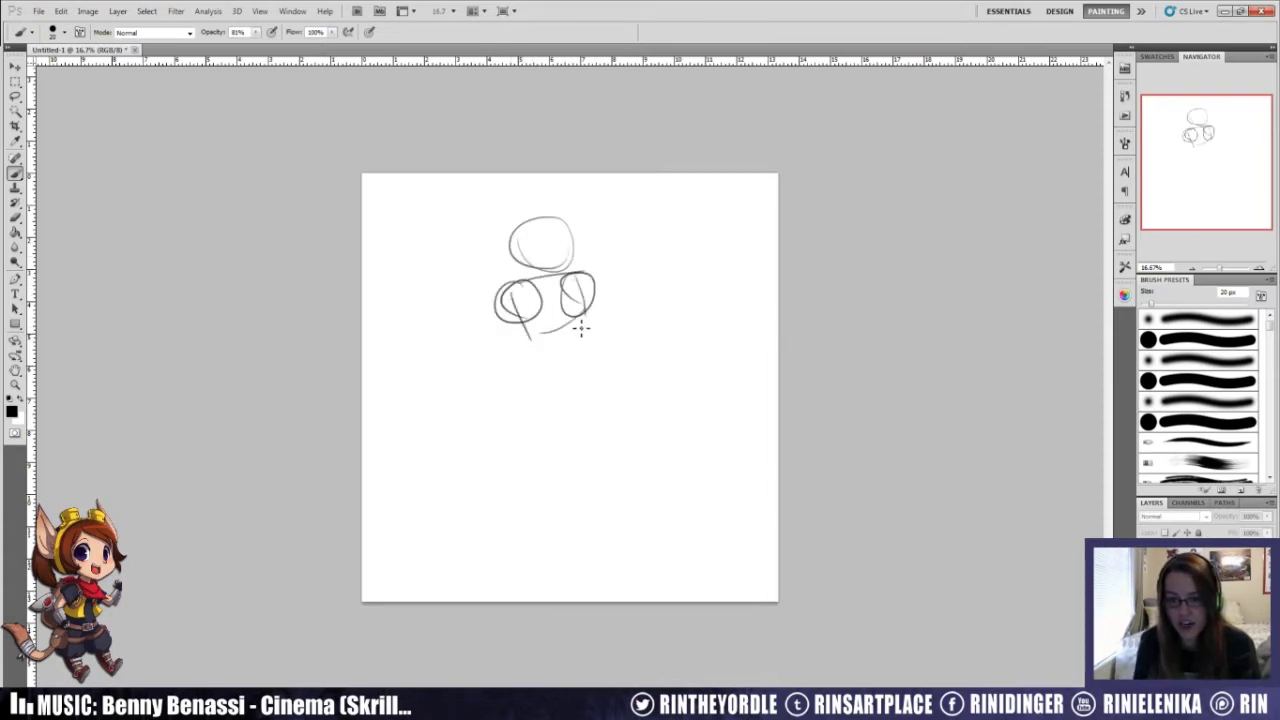
pyautogui.press('e')
pyautogui.hotkey('ctrl', 'alt', 'z')
pyautogui.hotkey('ctrl', 'alt', 'z')
pyautogui.hotkey('ctrl', 'alt', 'z')
pyautogui.hotkey('ctrl', 'alt', 'z')
pyautogui.hotkey('ctrl', 'alt', 'z')
pyautogui.hotkey('ctrl', 'alt', 'z')
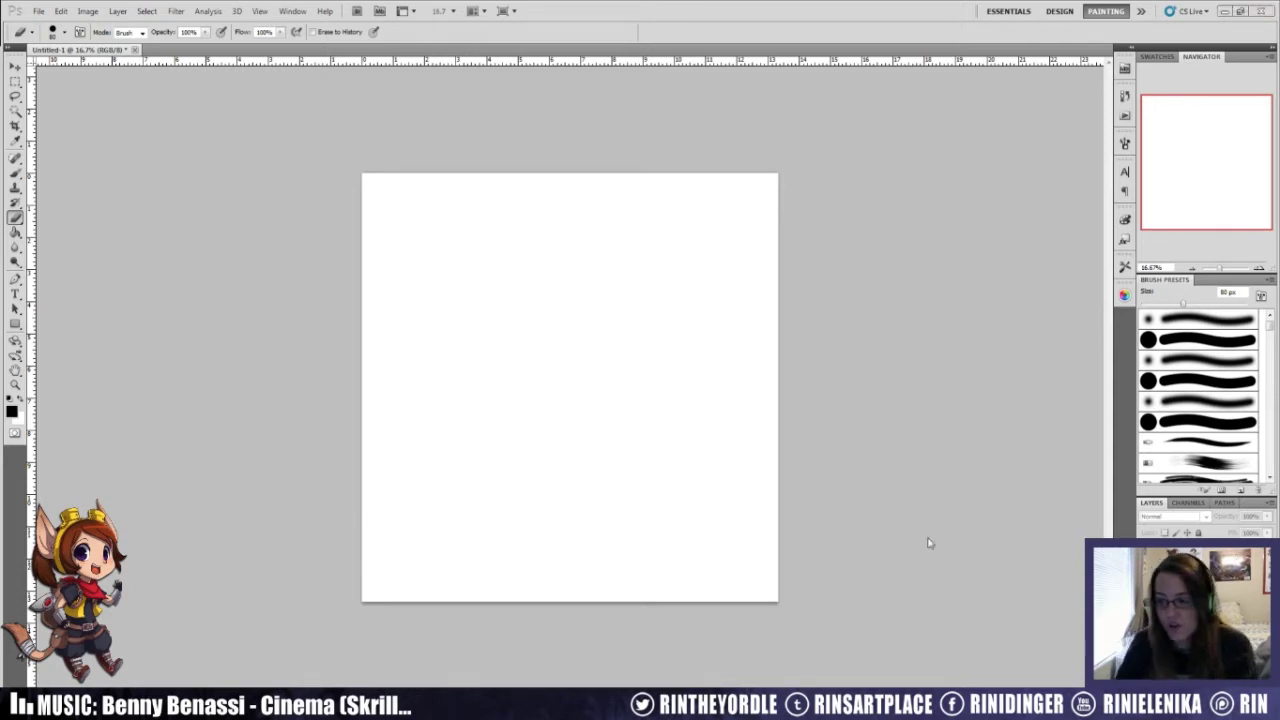
# Step: Add a new layer above the background and select the Brush tool for sketching on it
pyautogui.hotkey('ctrl', 'shift', 'n')
pyautogui.press('Return')
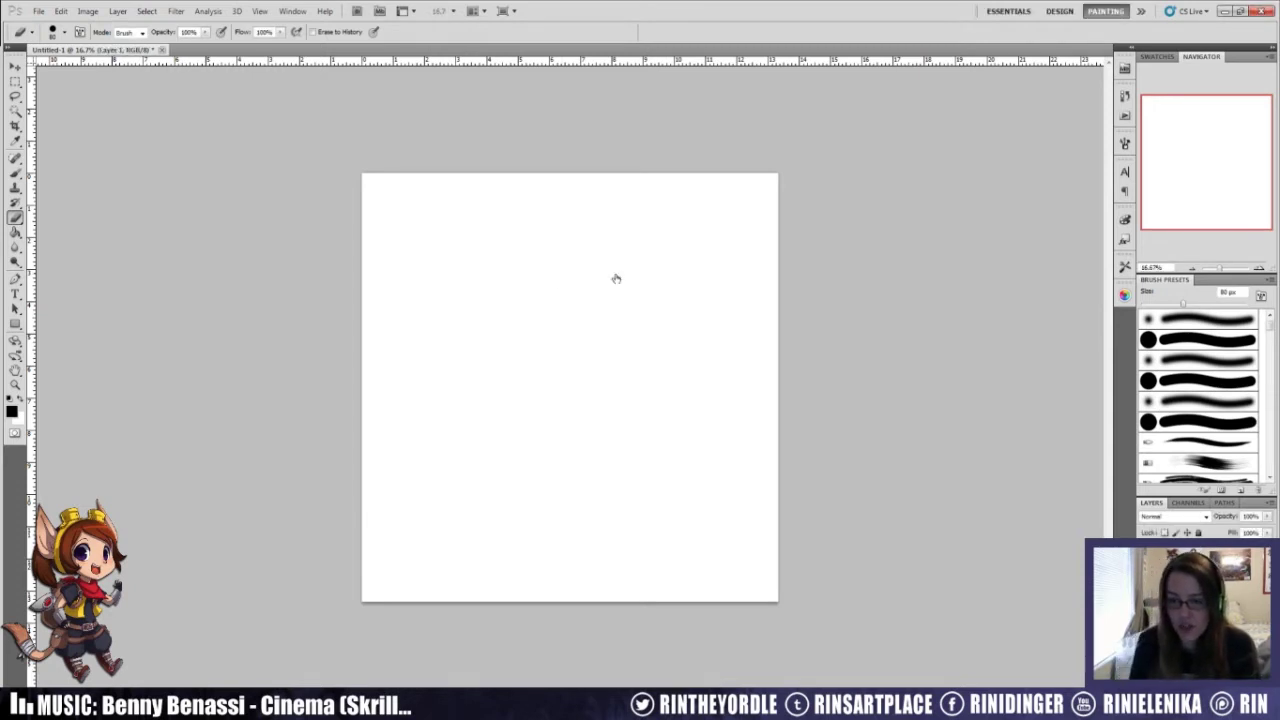
pyautogui.hotkey('ctrl', '+')
pyautogui.press('b')
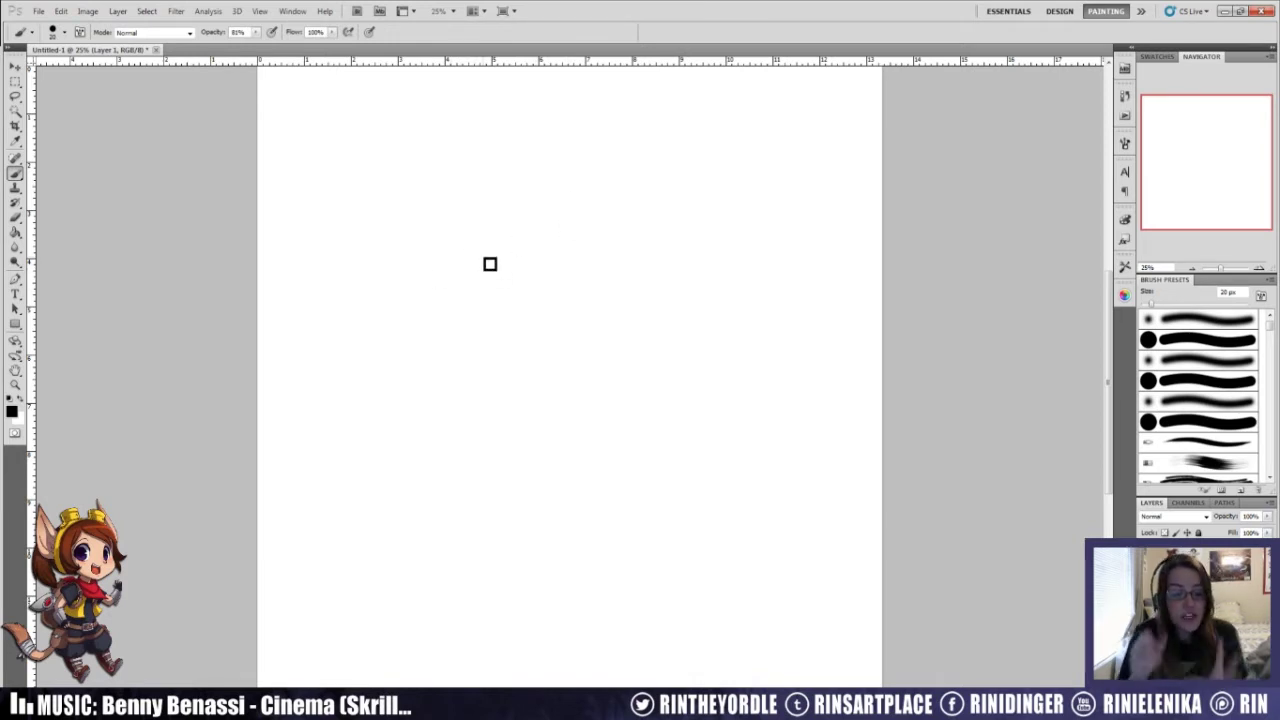
# Step: Sketch a see-through perspective cube in the upper middle of the canvas, including its hidden back edges
pyautogui.moveTo(469, 259)
pyautogui.mouseDown()
pyautogui.moveTo(473, 350)
pyautogui.moveTo(555, 270)
pyautogui.moveTo(564, 352)
pyautogui.mouseUp()
pyautogui.moveTo(474, 350); pyautogui.dragTo(566, 352)
pyautogui.moveTo(470, 259)
pyautogui.mouseDown()
pyautogui.moveTo(576, 268)
pyautogui.moveTo(569, 354)
pyautogui.mouseUp()
pyautogui.moveTo(469, 257)
pyautogui.mouseDown()
pyautogui.moveTo(544, 239)
pyautogui.moveTo(600, 250)
pyautogui.mouseUp()
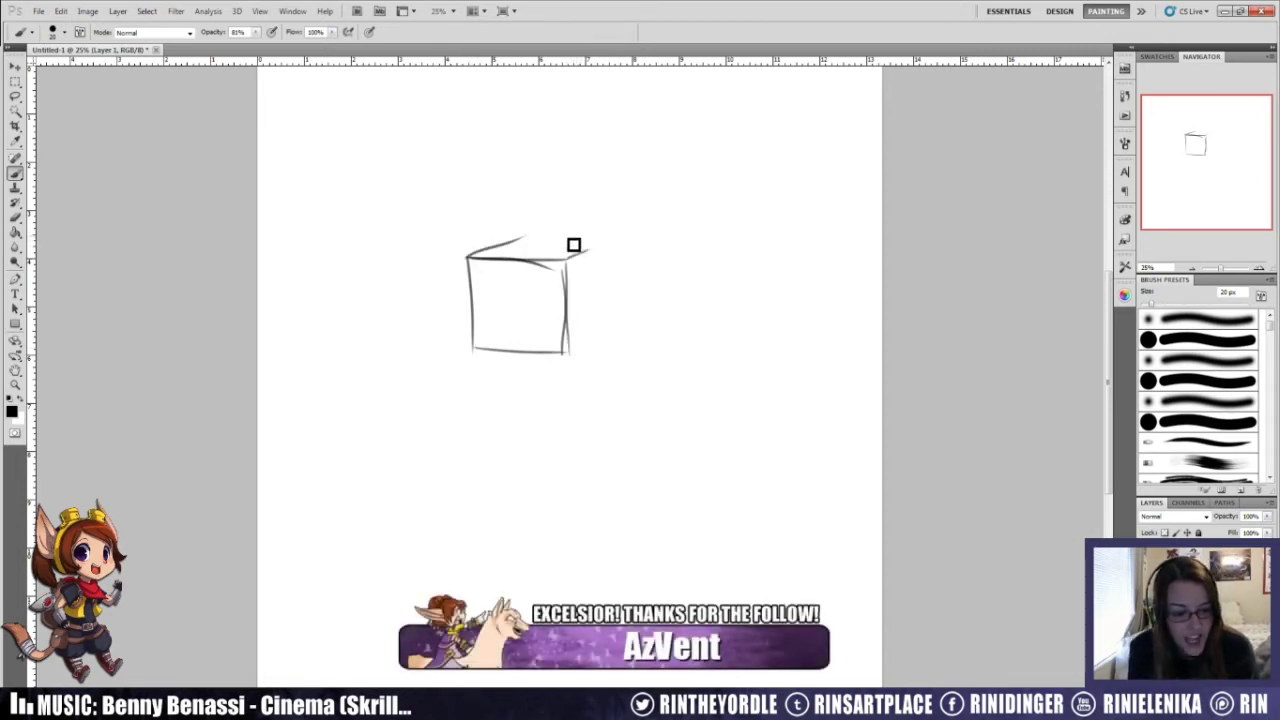
pyautogui.moveTo(527, 240)
pyautogui.mouseDown()
pyautogui.moveTo(592, 243)
pyautogui.moveTo(598, 312)
pyautogui.mouseUp()
pyautogui.moveTo(564, 352); pyautogui.dragTo(600, 320)
pyautogui.moveTo(518, 242)
pyautogui.mouseDown()
pyautogui.moveTo(523, 348)
pyautogui.moveTo(605, 320)
pyautogui.mouseUp()
pyautogui.moveTo(520, 336); pyautogui.dragTo(604, 318)
pyautogui.moveTo(527, 331); pyautogui.dragTo(470, 347)
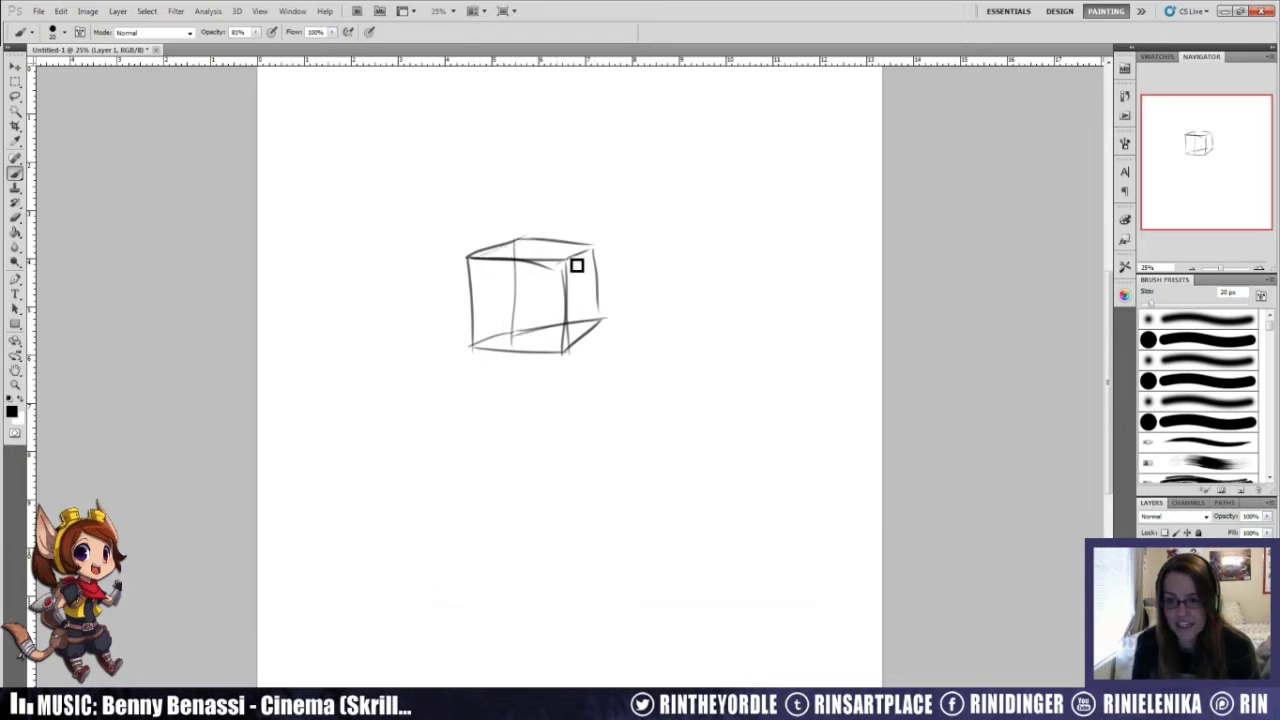
# Step: Erase the entire cube sketch and return to the Brush tool
pyautogui.press('e')
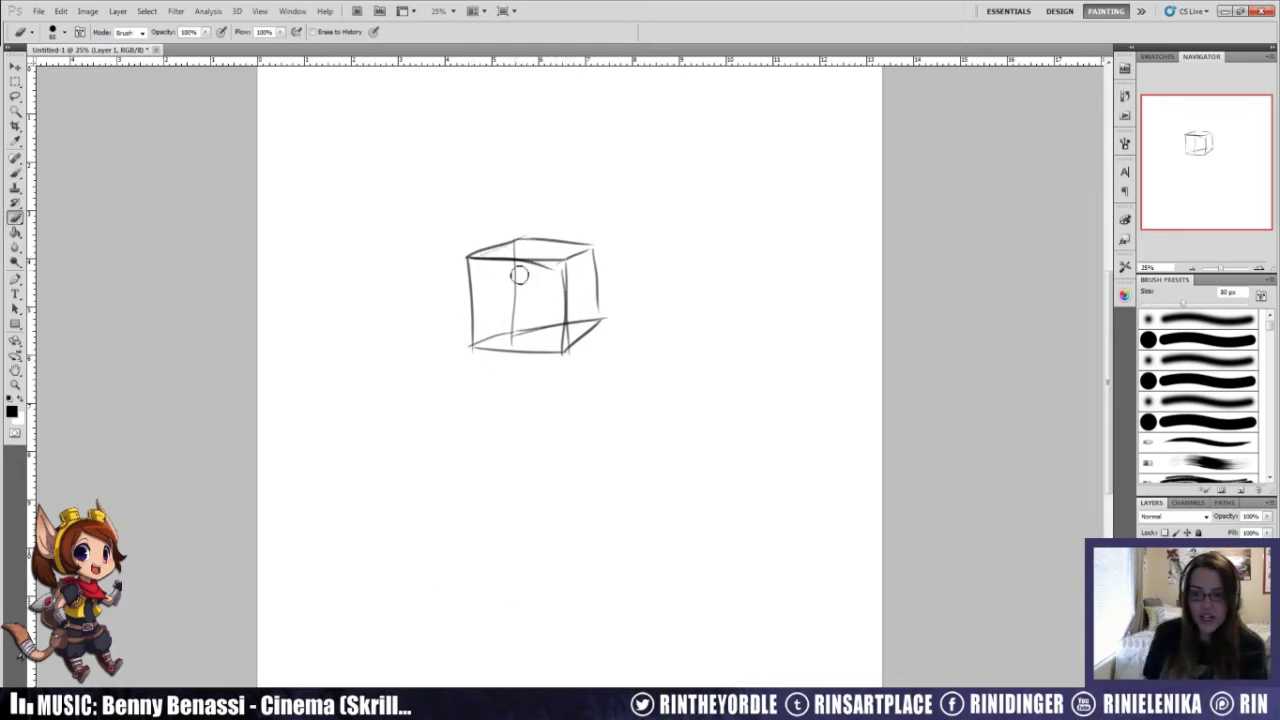
pyautogui.moveTo(521, 314)
pyautogui.mouseDown()
pyautogui.moveTo(417, 289)
pyautogui.moveTo(643, 251)
pyautogui.moveTo(506, 343)
pyautogui.mouseUp()
pyautogui.press('b')
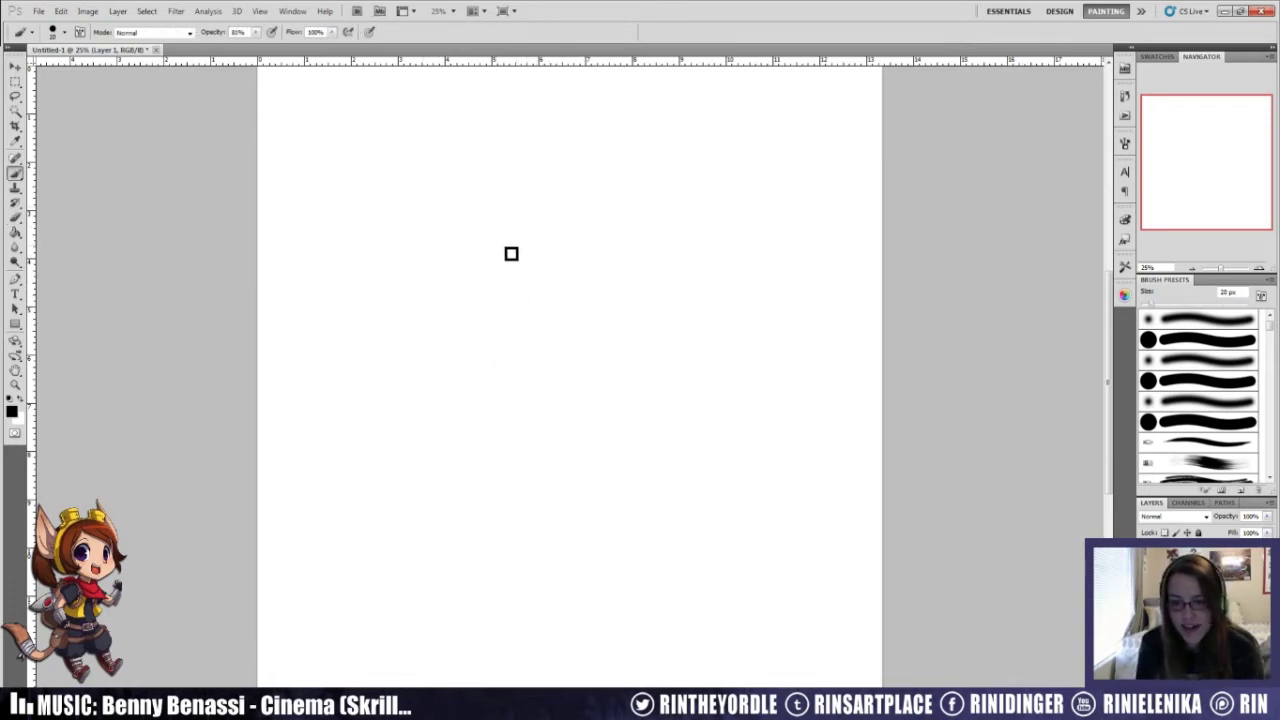
# Step: Sketch a small circle in the upper middle of the canvas with an angled, box-like form slanting down below it
pyautogui.moveTo(538, 248)
pyautogui.mouseDown()
pyautogui.moveTo(538, 289)
pyautogui.moveTo(551, 266)
pyautogui.moveTo(491, 263)
pyautogui.moveTo(458, 352)
pyautogui.mouseUp()
pyautogui.moveTo(464, 272); pyautogui.dragTo(506, 373)
pyautogui.moveTo(526, 397); pyautogui.dragTo(553, 376)
pyautogui.moveTo(521, 298); pyautogui.dragTo(548, 368)
pyautogui.moveTo(422, 313)
pyautogui.mouseDown()
pyautogui.moveTo(477, 381)
pyautogui.moveTo(517, 409)
pyautogui.moveTo(536, 394)
pyautogui.mouseUp()
pyautogui.moveTo(490, 332); pyautogui.dragTo(520, 394)
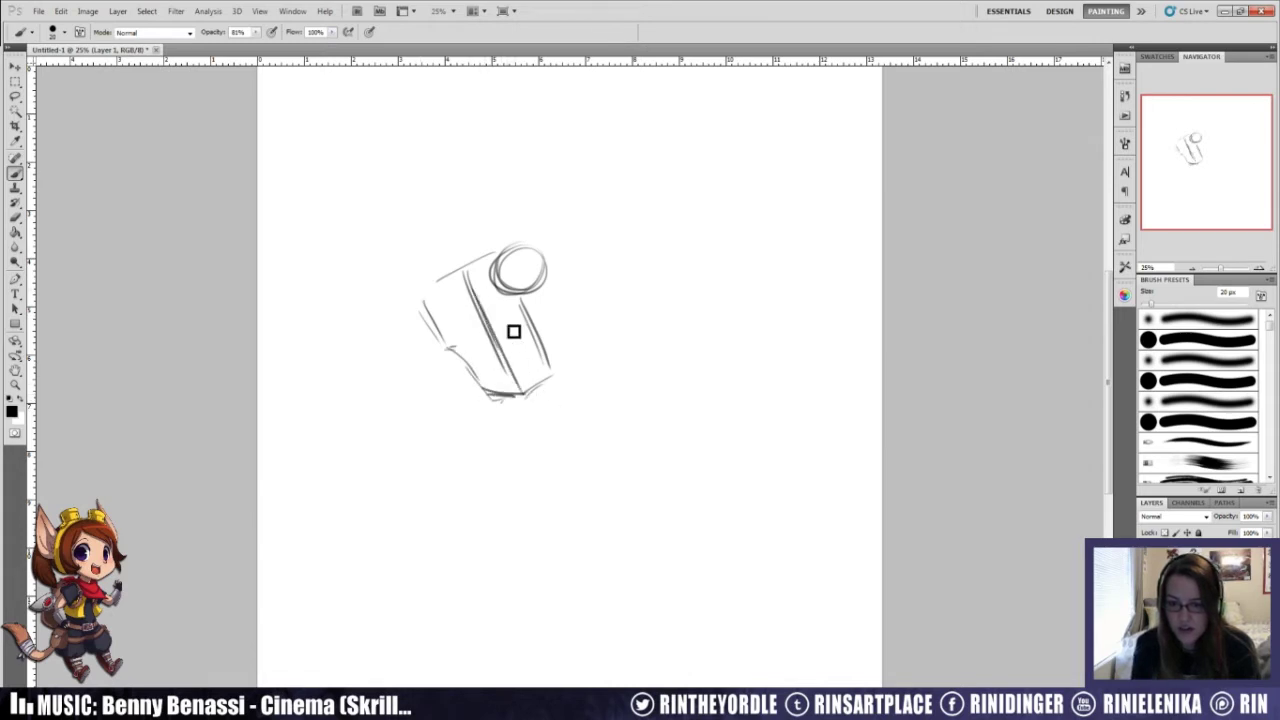
# Step: Sketch a larger circle beside the small one, connect the two, and add a ribbed fan-shaped form above it
pyautogui.moveTo(506, 244)
pyautogui.mouseDown()
pyautogui.moveTo(598, 233)
pyautogui.moveTo(608, 306)
pyautogui.moveTo(548, 273)
pyautogui.moveTo(576, 309)
pyautogui.mouseUp()
pyautogui.moveTo(524, 250)
pyautogui.mouseDown()
pyautogui.moveTo(506, 285)
pyautogui.moveTo(490, 279)
pyautogui.moveTo(549, 263)
pyautogui.mouseUp()
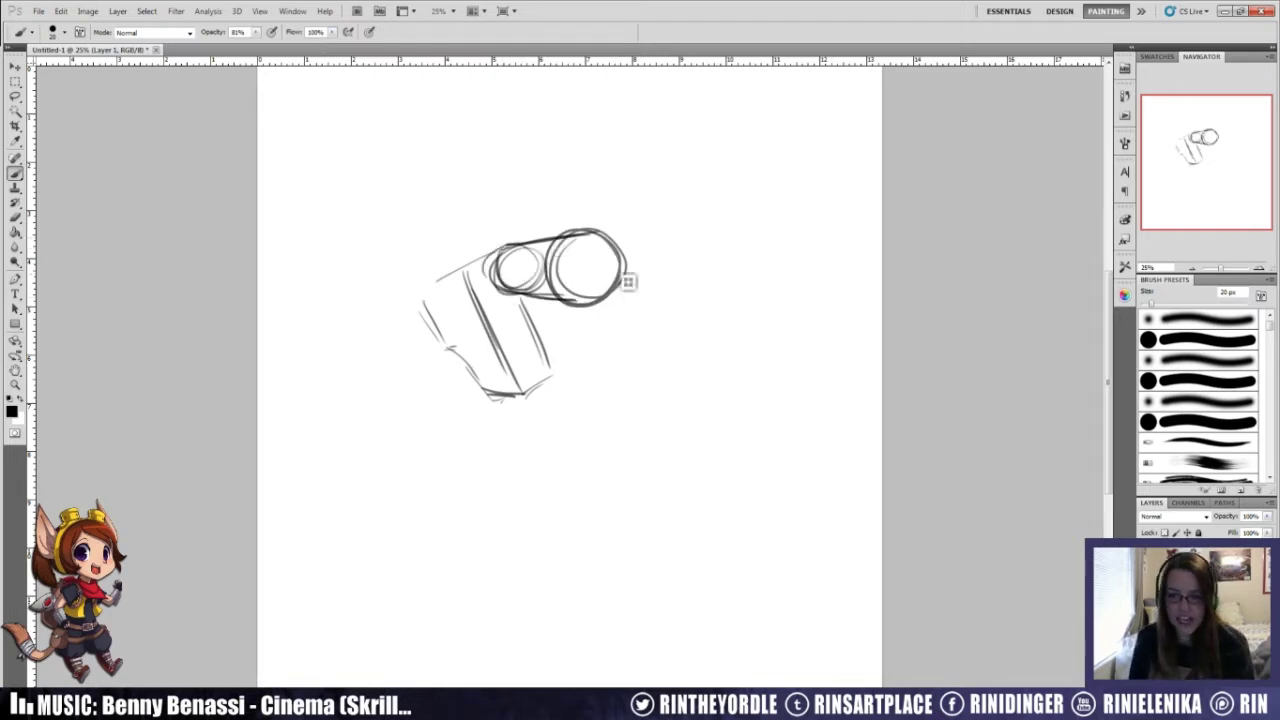
pyautogui.moveTo(470, 260)
pyautogui.mouseDown()
pyautogui.moveTo(528, 261)
pyautogui.moveTo(595, 224)
pyautogui.moveTo(582, 239)
pyautogui.moveTo(606, 243)
pyautogui.moveTo(601, 227)
pyautogui.moveTo(630, 249)
pyautogui.moveTo(633, 232)
pyautogui.moveTo(653, 298)
pyautogui.moveTo(620, 317)
pyautogui.moveTo(588, 223)
pyautogui.moveTo(569, 249)
pyautogui.mouseUp()
pyautogui.moveTo(599, 331)
pyautogui.mouseDown()
pyautogui.moveTo(623, 309)
pyautogui.moveTo(586, 249)
pyautogui.moveTo(597, 263)
pyautogui.moveTo(535, 281)
pyautogui.moveTo(586, 220)
pyautogui.moveTo(570, 140)
pyautogui.moveTo(620, 209)
pyautogui.moveTo(604, 130)
pyautogui.moveTo(634, 209)
pyautogui.moveTo(566, 157)
pyautogui.moveTo(588, 224)
pyautogui.moveTo(671, 163)
pyautogui.moveTo(674, 234)
pyautogui.mouseUp()
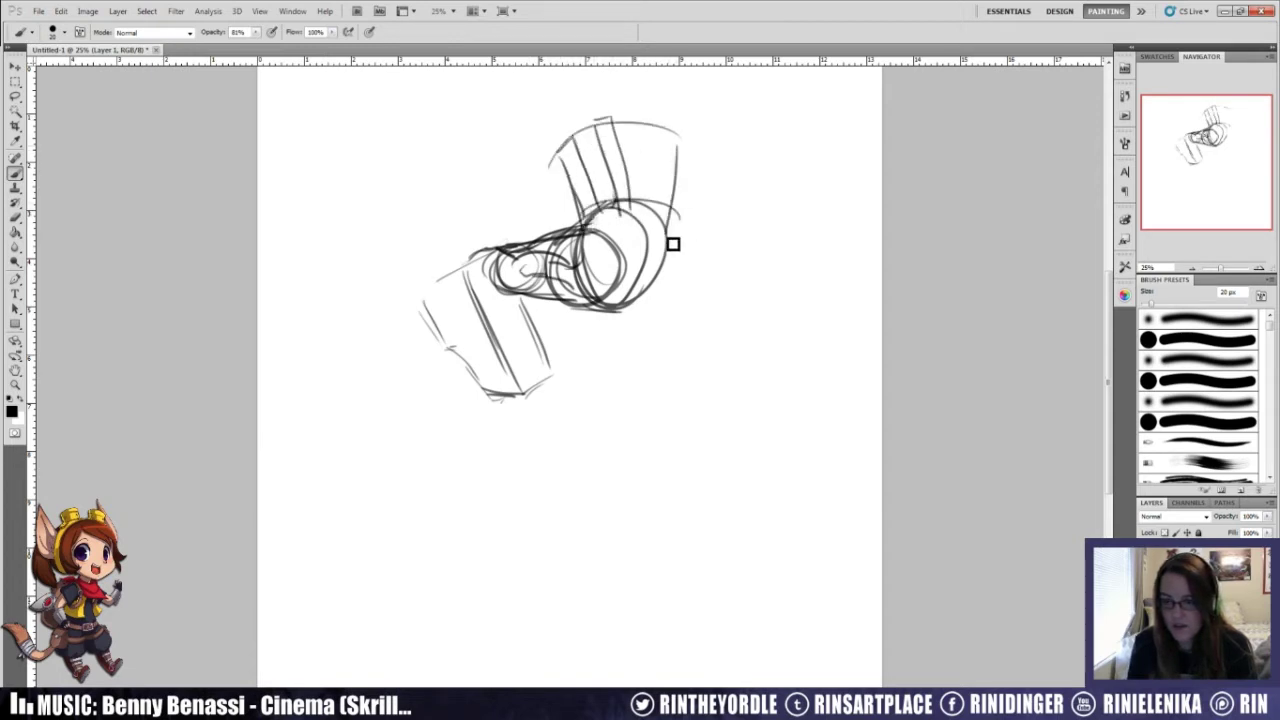
pyautogui.moveTo(643, 123)
pyautogui.mouseDown()
pyautogui.moveTo(645, 222)
pyautogui.moveTo(643, 143)
pyautogui.moveTo(680, 157)
pyautogui.moveTo(671, 166)
pyautogui.moveTo(672, 145)
pyautogui.moveTo(683, 157)
pyautogui.moveTo(668, 230)
pyautogui.mouseUp()
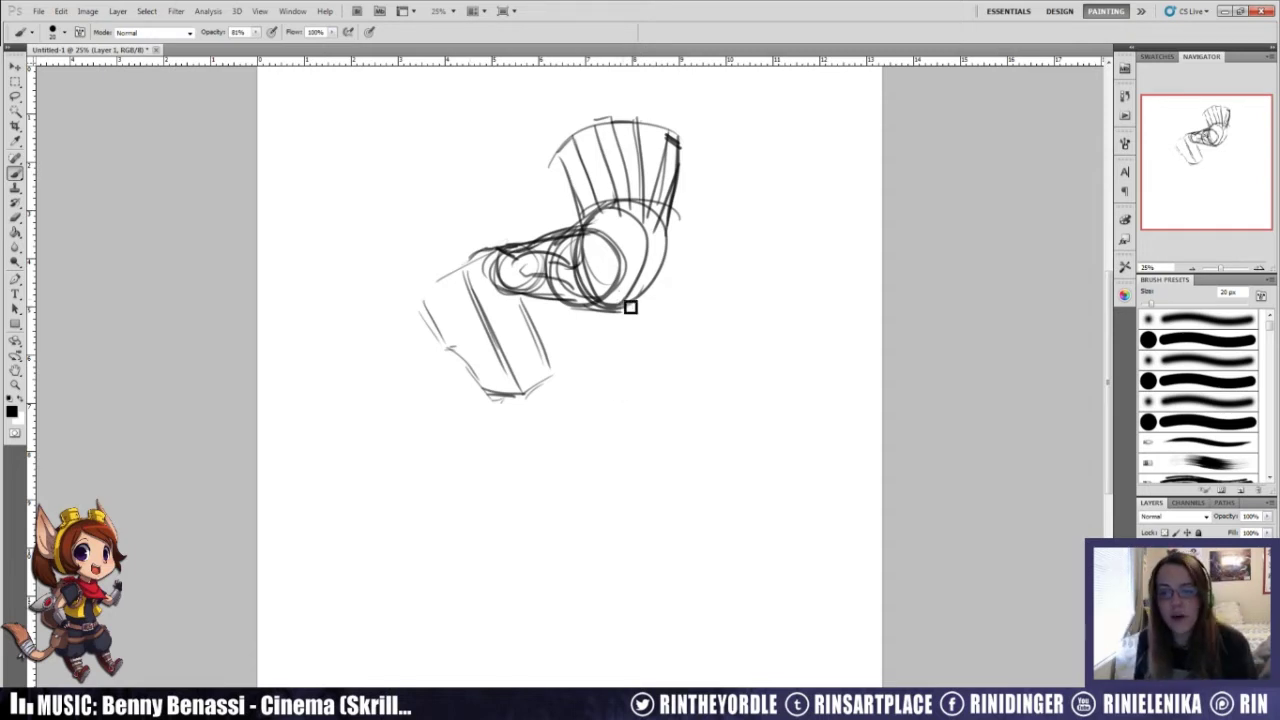
# Step: Add short, rough strokes around the upper left corner of the box-like form
pyautogui.press('e')
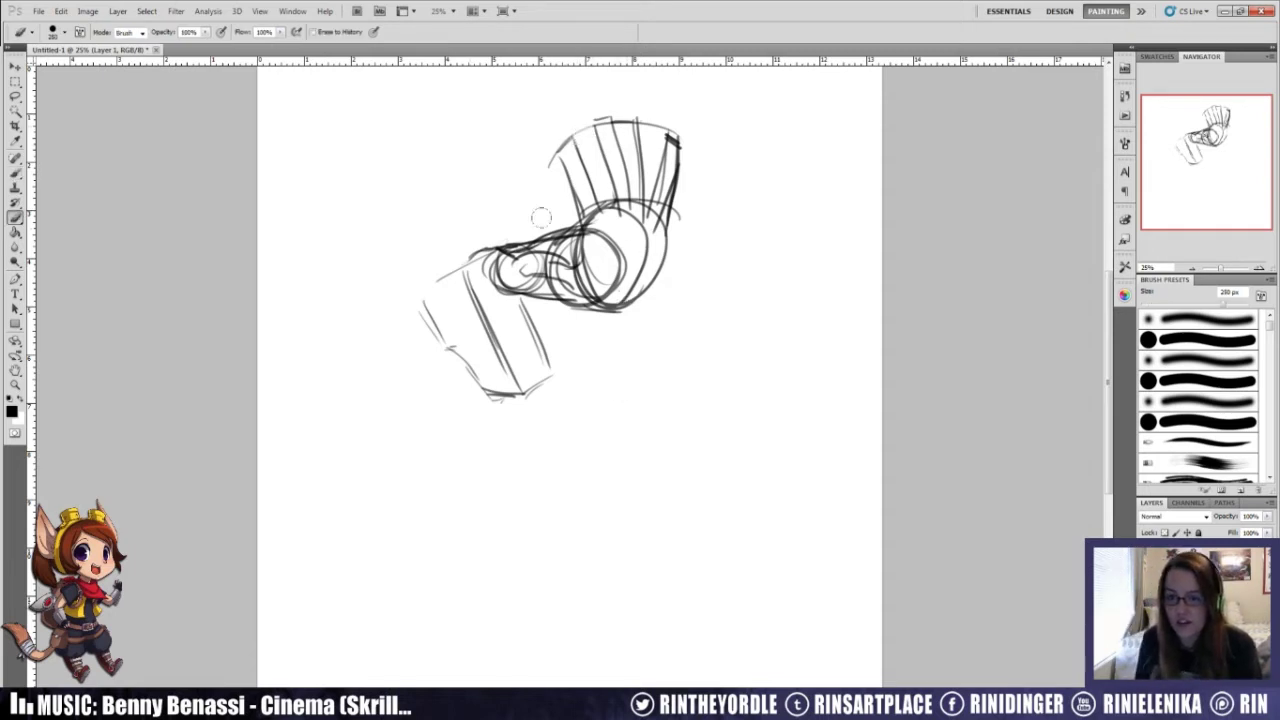
pyautogui.press('b')
pyautogui.moveTo(476, 262)
pyautogui.mouseDown()
pyautogui.moveTo(443, 261)
pyautogui.moveTo(450, 294)
pyautogui.moveTo(456, 281)
pyautogui.moveTo(450, 290)
pyautogui.moveTo(436, 275)
pyautogui.moveTo(467, 252)
pyautogui.moveTo(463, 263)
pyautogui.moveTo(443, 255)
pyautogui.moveTo(479, 274)
pyautogui.moveTo(449, 291)
pyautogui.moveTo(484, 268)
pyautogui.moveTo(416, 305)
pyautogui.moveTo(457, 261)
pyautogui.mouseUp()
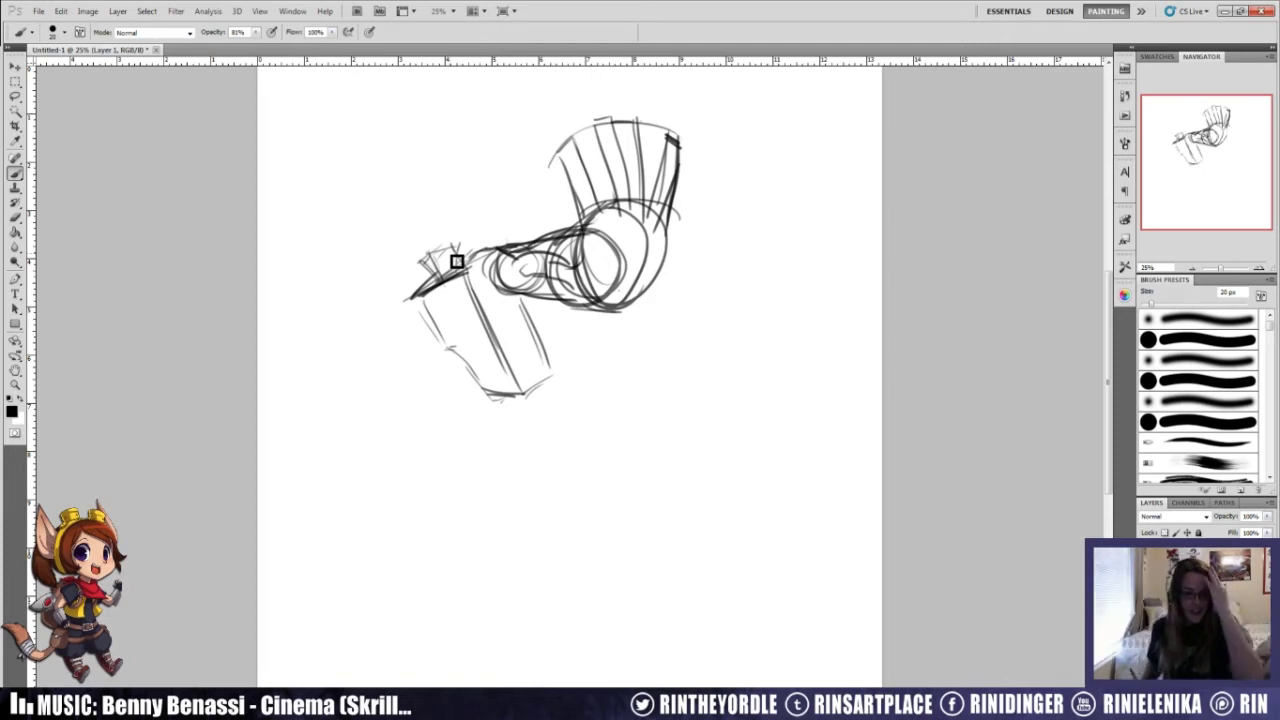
pyautogui.press('e')
pyautogui.press('b')
pyautogui.moveTo(406, 311)
pyautogui.mouseDown()
pyautogui.moveTo(429, 287)
pyautogui.moveTo(391, 291)
pyautogui.moveTo(434, 287)
pyautogui.mouseUp()
# Step: Draw a long perspective box through the whole sketch, tapering to a point at the left and closed at the wide right end
pyautogui.moveTo(672, 206)
pyautogui.mouseDown()
pyautogui.moveTo(354, 311)
pyautogui.moveTo(415, 300)
pyautogui.moveTo(412, 320)
pyautogui.moveTo(370, 296)
pyautogui.moveTo(486, 265)
pyautogui.mouseUp()
pyautogui.moveTo(322, 282); pyautogui.dragTo(785, 203)
pyautogui.moveTo(346, 294)
pyautogui.mouseDown()
pyautogui.moveTo(775, 322)
pyautogui.moveTo(508, 291)
pyautogui.moveTo(725, 293)
pyautogui.mouseUp()
pyautogui.moveTo(700, 210)
pyautogui.mouseDown()
pyautogui.moveTo(697, 339)
pyautogui.moveTo(683, 235)
pyautogui.moveTo(792, 328)
pyautogui.mouseUp()
pyautogui.moveTo(790, 326)
pyautogui.mouseDown()
pyautogui.moveTo(322, 302)
pyautogui.moveTo(345, 281)
pyautogui.mouseUp()
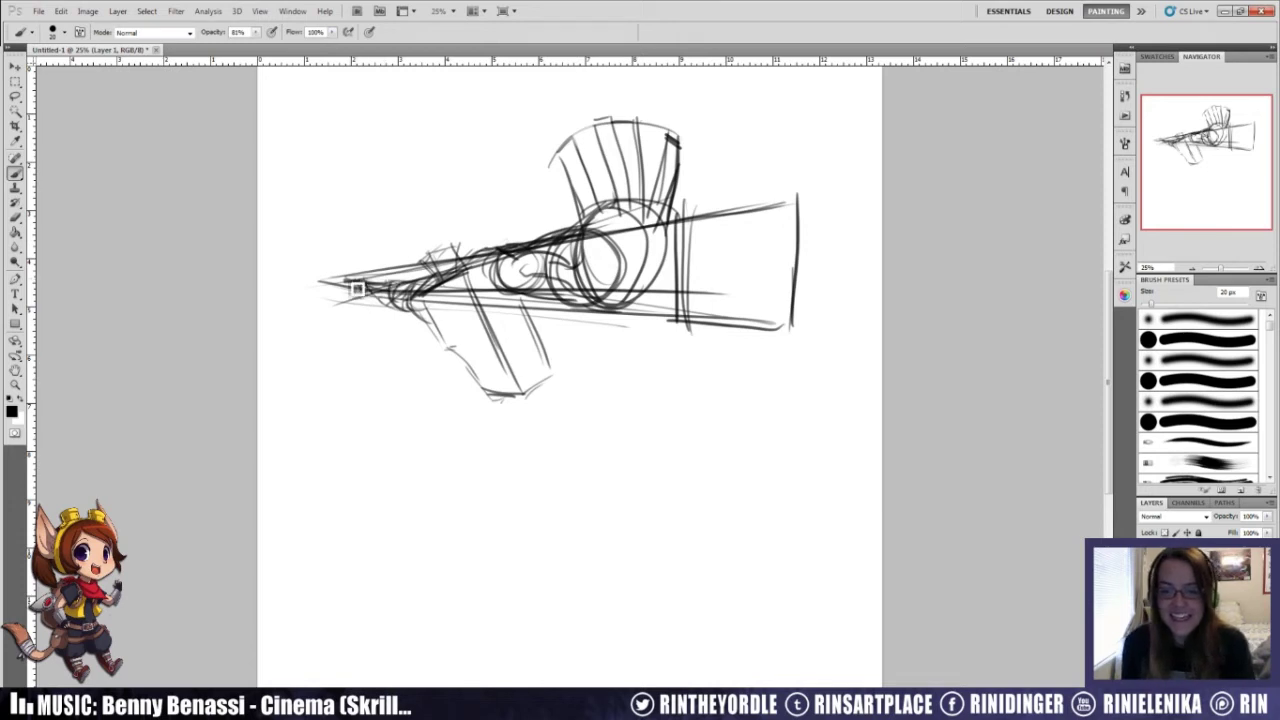
pyautogui.moveTo(368, 296)
pyautogui.mouseDown()
pyautogui.moveTo(426, 289)
pyautogui.moveTo(345, 292)
pyautogui.mouseUp()
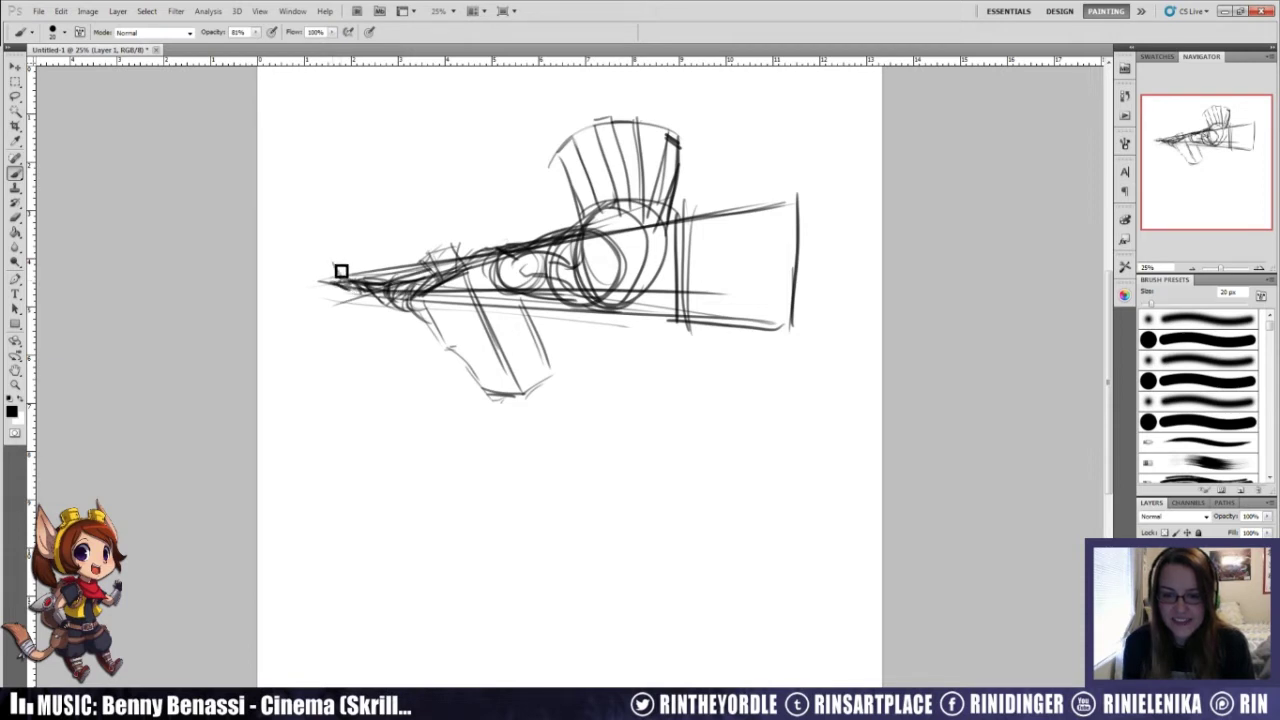
# Step: Redraw the narrow left tip and neighbouring contours, and erase the construction lines inside the body and small circle
pyautogui.moveTo(334, 258)
pyautogui.mouseDown()
pyautogui.moveTo(361, 300)
pyautogui.moveTo(410, 279)
pyautogui.moveTo(381, 308)
pyautogui.moveTo(395, 288)
pyautogui.moveTo(399, 309)
pyautogui.moveTo(412, 290)
pyautogui.moveTo(407, 317)
pyautogui.moveTo(437, 266)
pyautogui.moveTo(442, 290)
pyautogui.moveTo(436, 275)
pyautogui.moveTo(469, 256)
pyautogui.moveTo(498, 283)
pyautogui.moveTo(474, 273)
pyautogui.moveTo(494, 262)
pyautogui.moveTo(481, 268)
pyautogui.moveTo(478, 356)
pyautogui.mouseUp()
pyautogui.press('e')
pyautogui.press('b')
pyautogui.press('e')
pyautogui.press('b')
pyautogui.press('e')
pyautogui.press('b')
pyautogui.moveTo(420, 304)
pyautogui.mouseDown()
pyautogui.moveTo(462, 354)
pyautogui.moveTo(488, 342)
pyautogui.moveTo(488, 296)
pyautogui.moveTo(560, 305)
pyautogui.mouseUp()
pyautogui.press('e')
pyautogui.moveTo(530, 256)
pyautogui.mouseDown()
pyautogui.moveTo(558, 280)
pyautogui.moveTo(589, 234)
pyautogui.moveTo(518, 270)
pyautogui.mouseUp()
pyautogui.press('b')
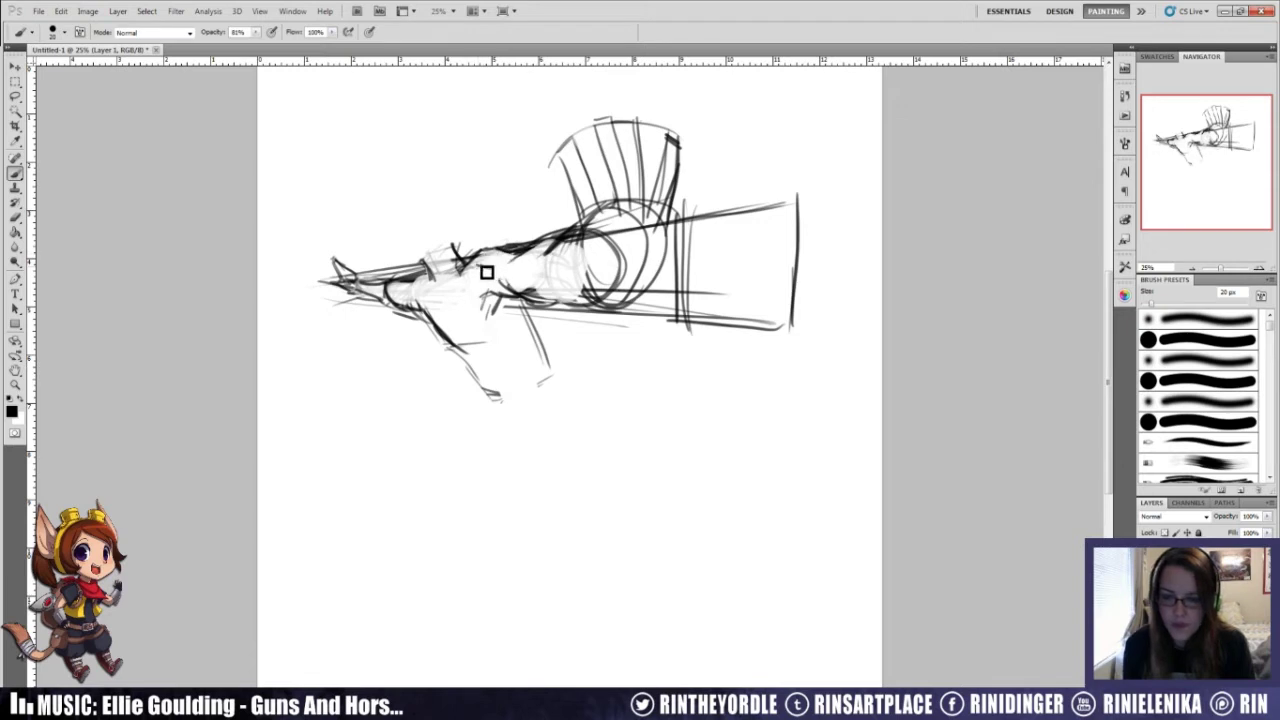
# Step: Clean up and darken the contours of the sketch's pointed left tip
pyautogui.press('e')
pyautogui.moveTo(375, 288); pyautogui.dragTo(335, 248)
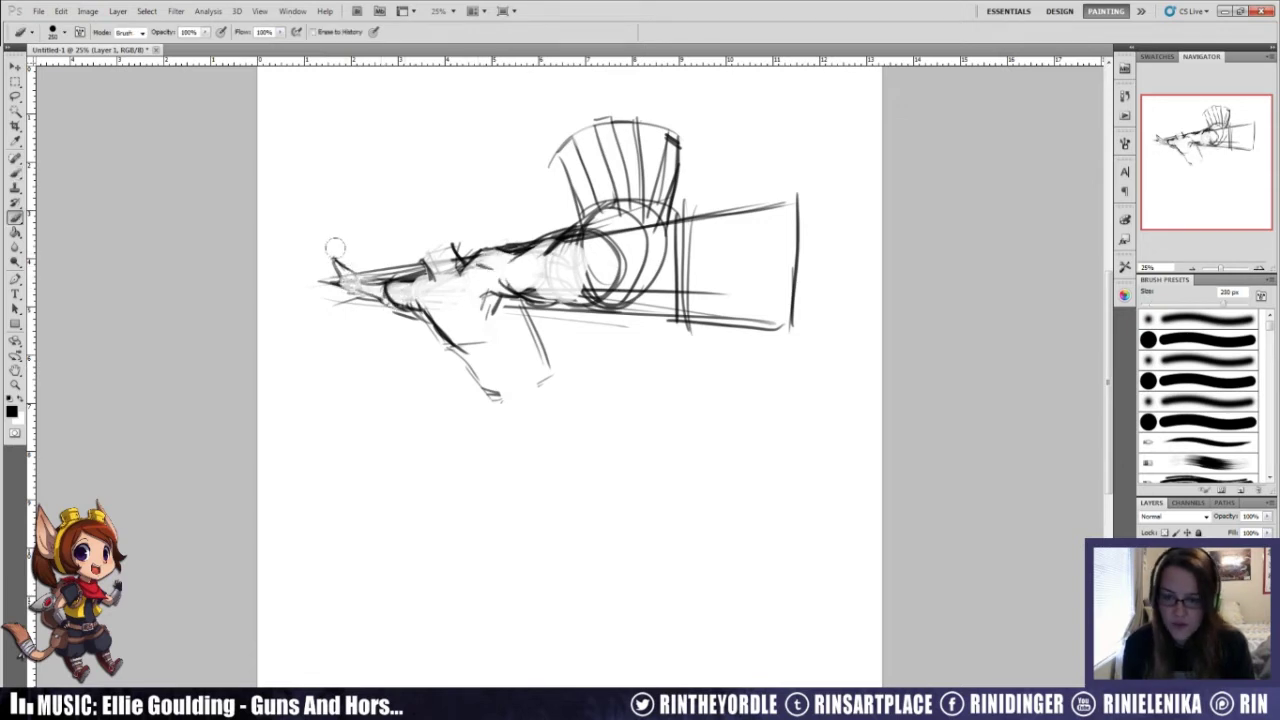
pyautogui.press('b')
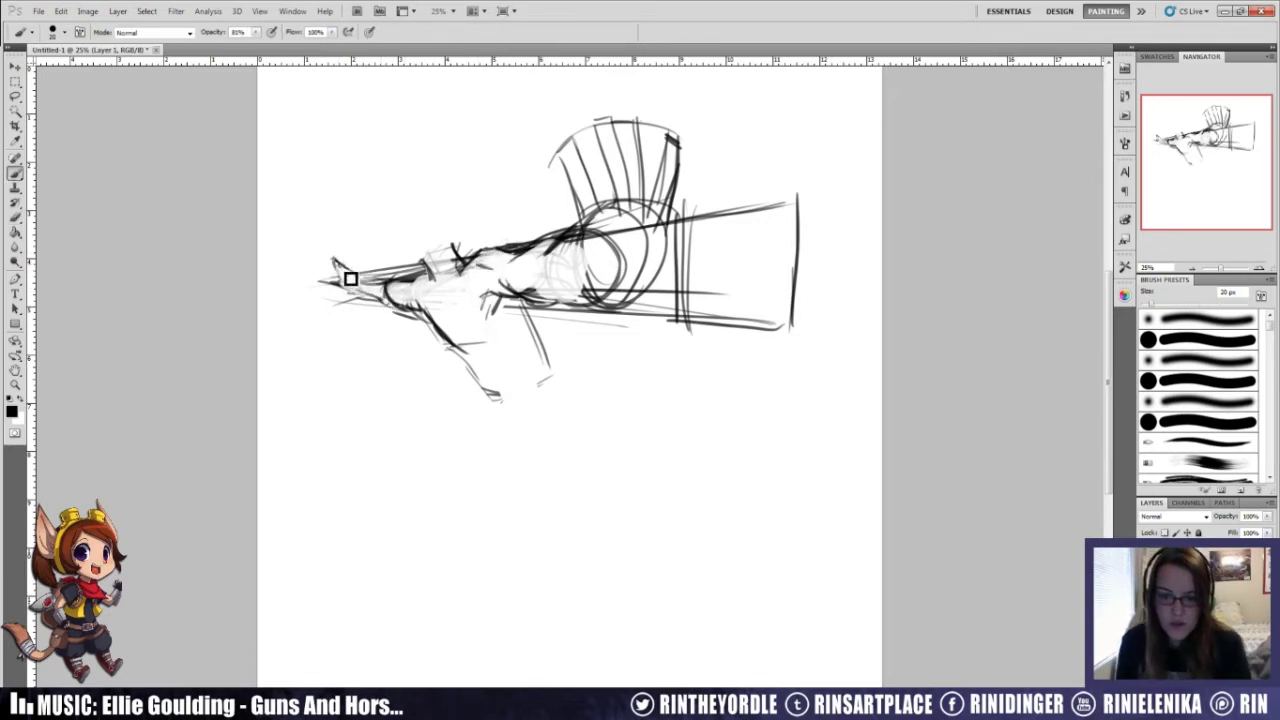
pyautogui.press('e')
pyautogui.press('b')
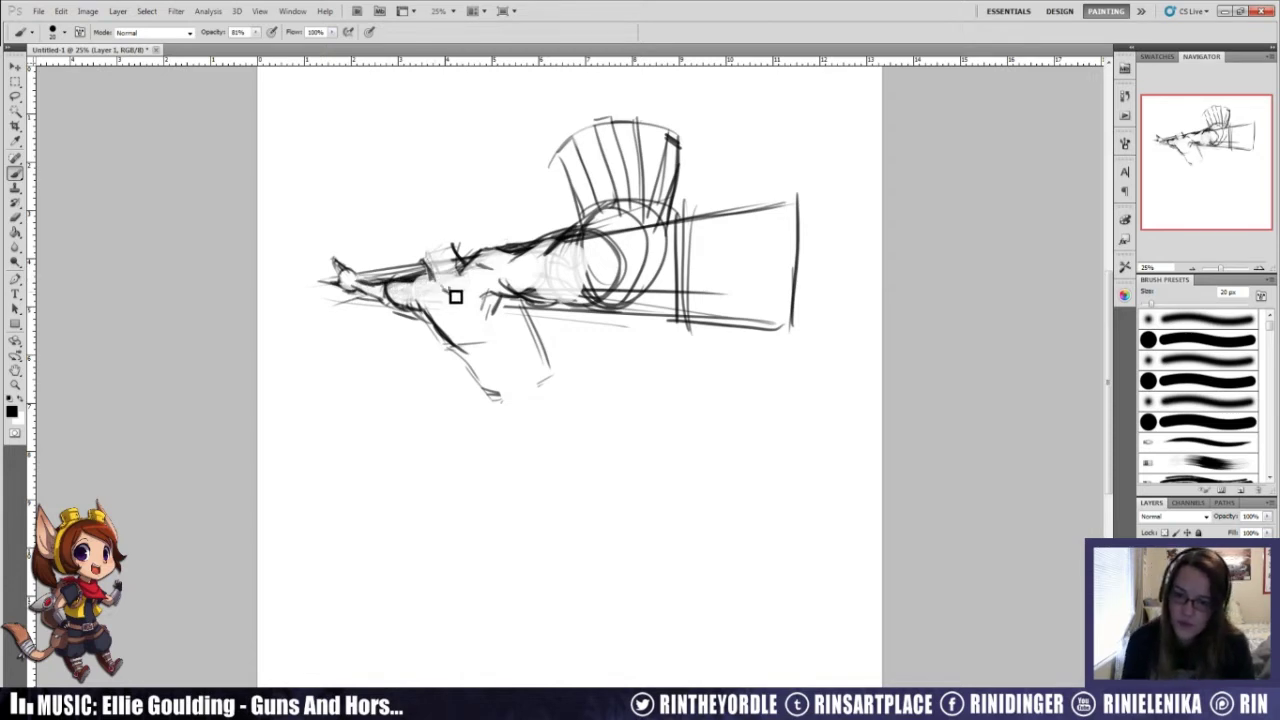
# Step: Erase stray lines around the midsection, and redraw its rounded contour and the lower form with a pointed end
pyautogui.press('e')
pyautogui.moveTo(458, 262)
pyautogui.mouseDown()
pyautogui.moveTo(446, 252)
pyautogui.moveTo(436, 264)
pyautogui.mouseUp()
pyautogui.press('b')
pyautogui.moveTo(450, 346)
pyautogui.mouseDown()
pyautogui.moveTo(477, 351)
pyautogui.moveTo(503, 331)
pyautogui.moveTo(474, 351)
pyautogui.moveTo(462, 308)
pyautogui.mouseUp()
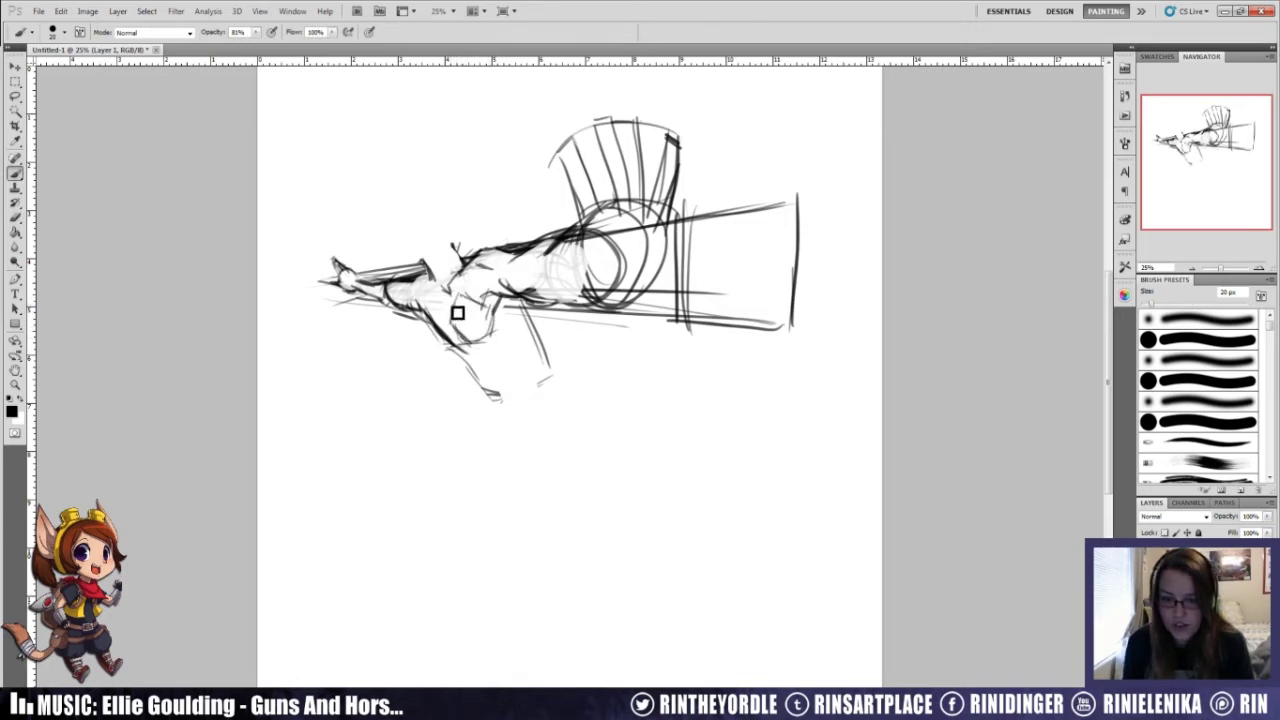
pyautogui.press('e')
pyautogui.press('b')
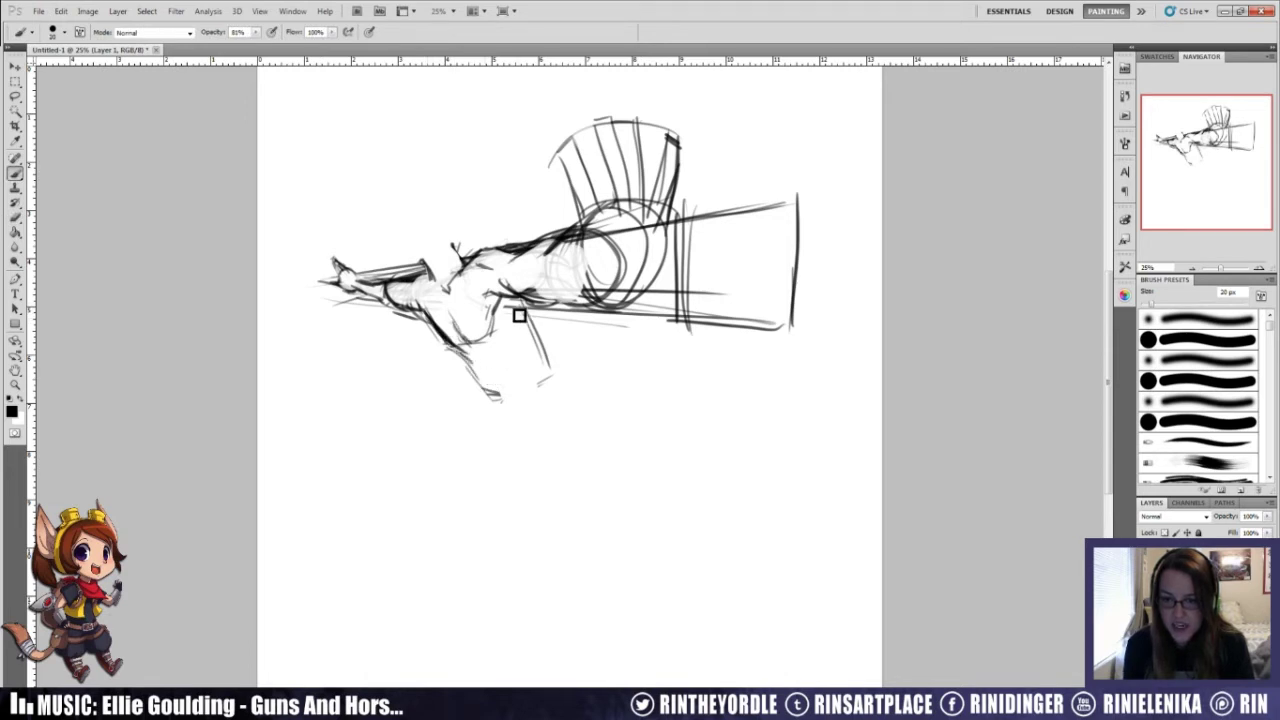
pyautogui.moveTo(524, 306)
pyautogui.mouseDown()
pyautogui.moveTo(535, 342)
pyautogui.moveTo(506, 372)
pyautogui.moveTo(466, 362)
pyautogui.moveTo(531, 430)
pyautogui.moveTo(573, 373)
pyautogui.moveTo(557, 376)
pyautogui.moveTo(516, 312)
pyautogui.mouseUp()
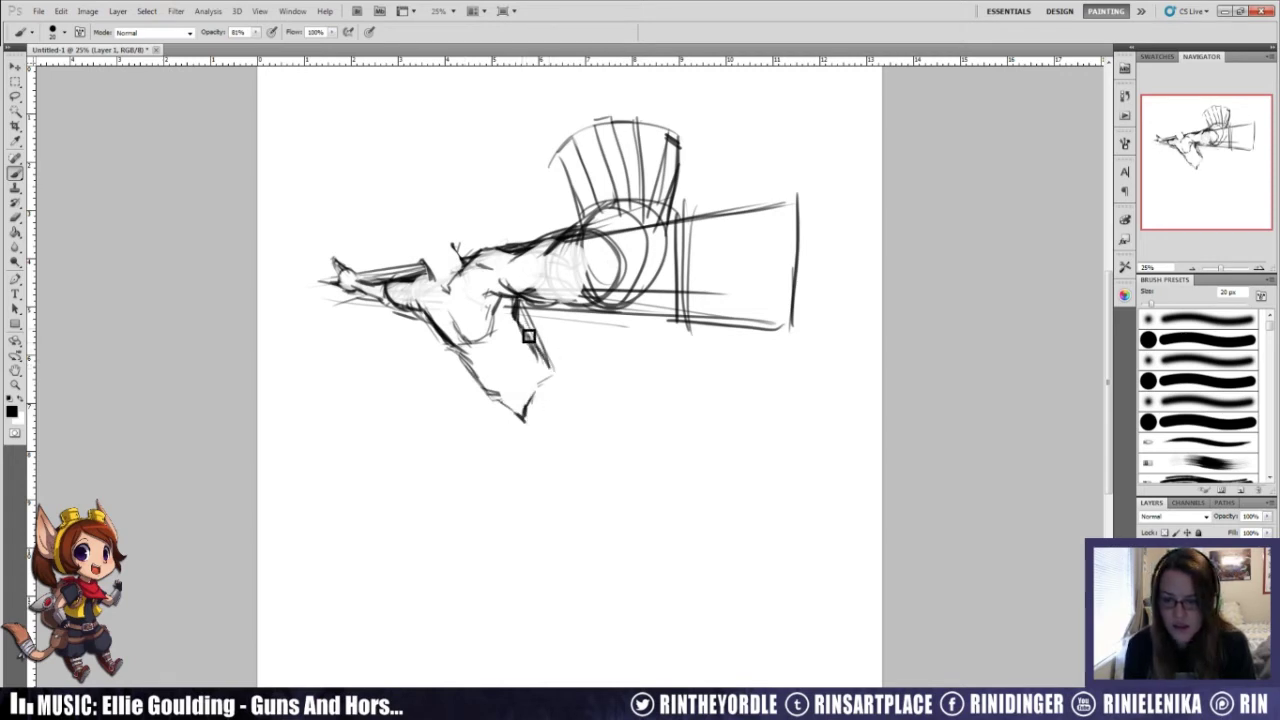
# Step: Erase the construction lines inside the large circle, and redraw its contours and the left edge of the ribbed fan
pyautogui.moveTo(570, 265)
pyautogui.mouseDown()
pyautogui.moveTo(541, 281)
pyautogui.moveTo(586, 281)
pyautogui.moveTo(579, 254)
pyautogui.moveTo(533, 286)
pyautogui.moveTo(591, 309)
pyautogui.moveTo(584, 262)
pyautogui.moveTo(535, 284)
pyautogui.moveTo(582, 291)
pyautogui.moveTo(589, 241)
pyautogui.moveTo(571, 139)
pyautogui.mouseUp()
pyautogui.press('e')
pyautogui.press('b')
pyautogui.press('e')
pyautogui.press('b')
pyautogui.moveTo(571, 139)
pyautogui.mouseDown()
pyautogui.moveTo(594, 180)
pyautogui.moveTo(577, 165)
pyautogui.moveTo(598, 240)
pyautogui.moveTo(623, 189)
pyautogui.moveTo(608, 238)
pyautogui.moveTo(646, 228)
pyautogui.moveTo(638, 268)
pyautogui.moveTo(662, 250)
pyautogui.moveTo(642, 298)
pyautogui.moveTo(606, 309)
pyautogui.mouseUp()
pyautogui.press('e')
pyautogui.press('b')
pyautogui.press('e')
pyautogui.press('b')
# Step: Erase most of the perspective box's wide end to the right of the figure
pyautogui.press('e')
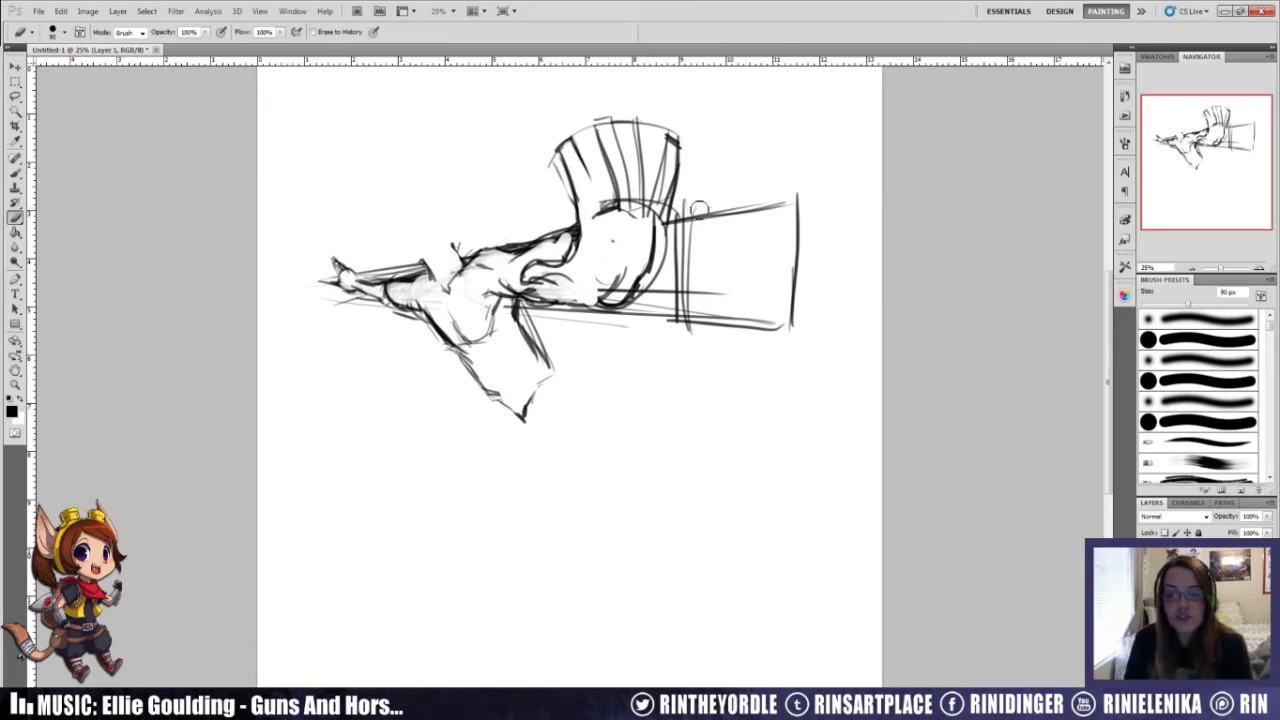
pyautogui.moveTo(694, 222)
pyautogui.mouseDown()
pyautogui.moveTo(705, 279)
pyautogui.moveTo(696, 271)
pyautogui.moveTo(679, 292)
pyautogui.moveTo(674, 345)
pyautogui.moveTo(727, 290)
pyautogui.moveTo(781, 189)
pyautogui.moveTo(805, 187)
pyautogui.moveTo(788, 305)
pyautogui.moveTo(761, 342)
pyautogui.moveTo(769, 311)
pyautogui.moveTo(817, 320)
pyautogui.mouseUp()
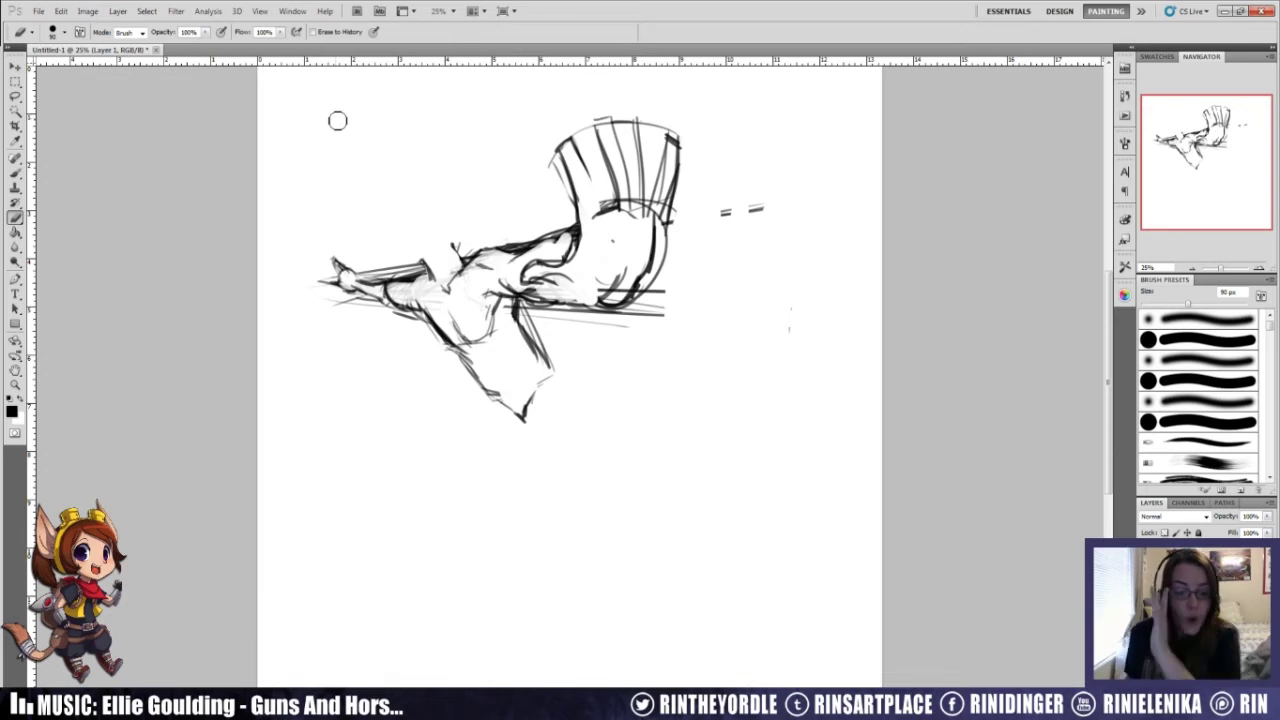
pyautogui.press('b')
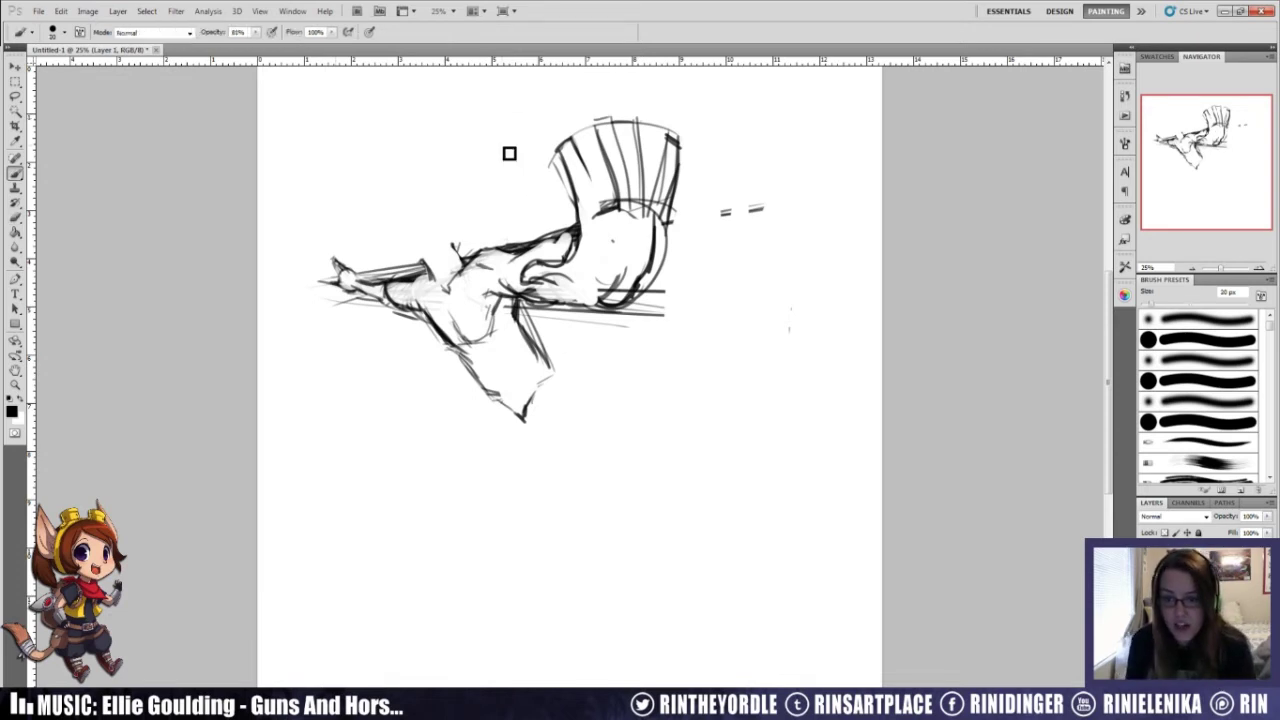
# Step: Place a horizontal guide at about 9 inches and a vertical guide near the canvas's left edge, and hide the guides
pyautogui.doubleClick(296, 62)
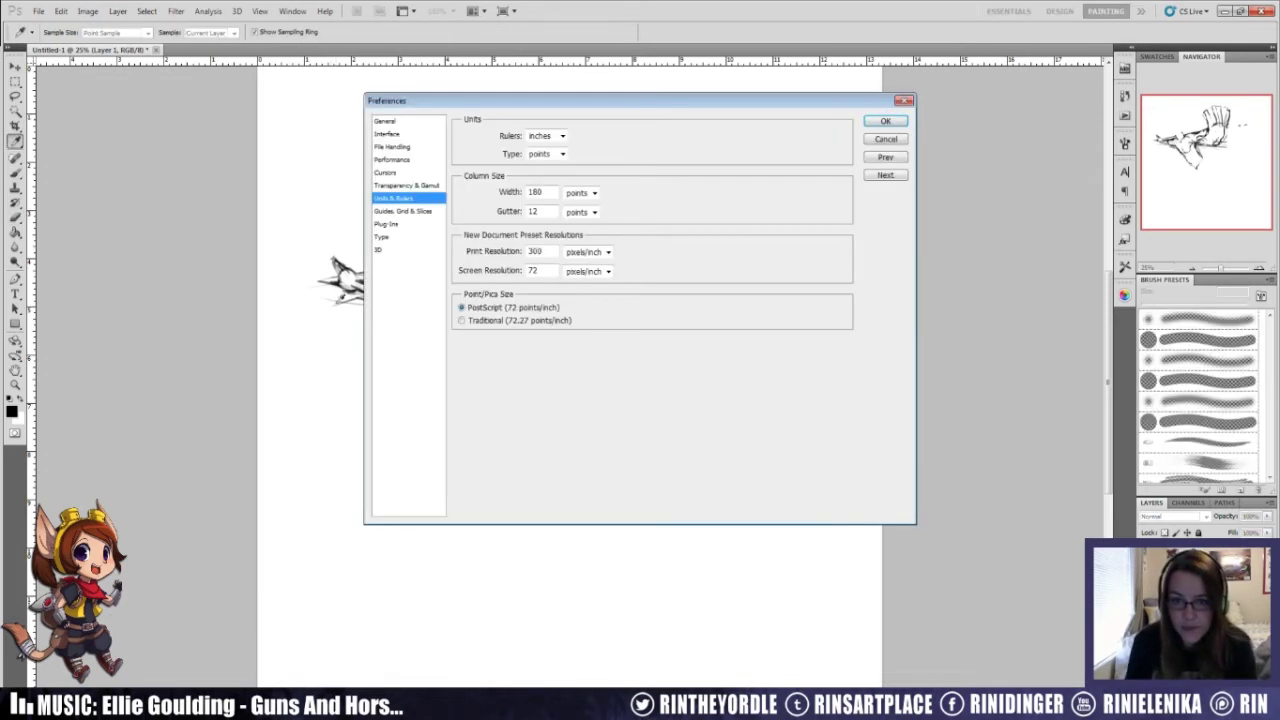
pyautogui.click(880, 141)
pyautogui.moveTo(495, 63)
pyautogui.mouseDown()
pyautogui.moveTo(502, 404)
pyautogui.moveTo(540, 508)
pyautogui.mouseUp()
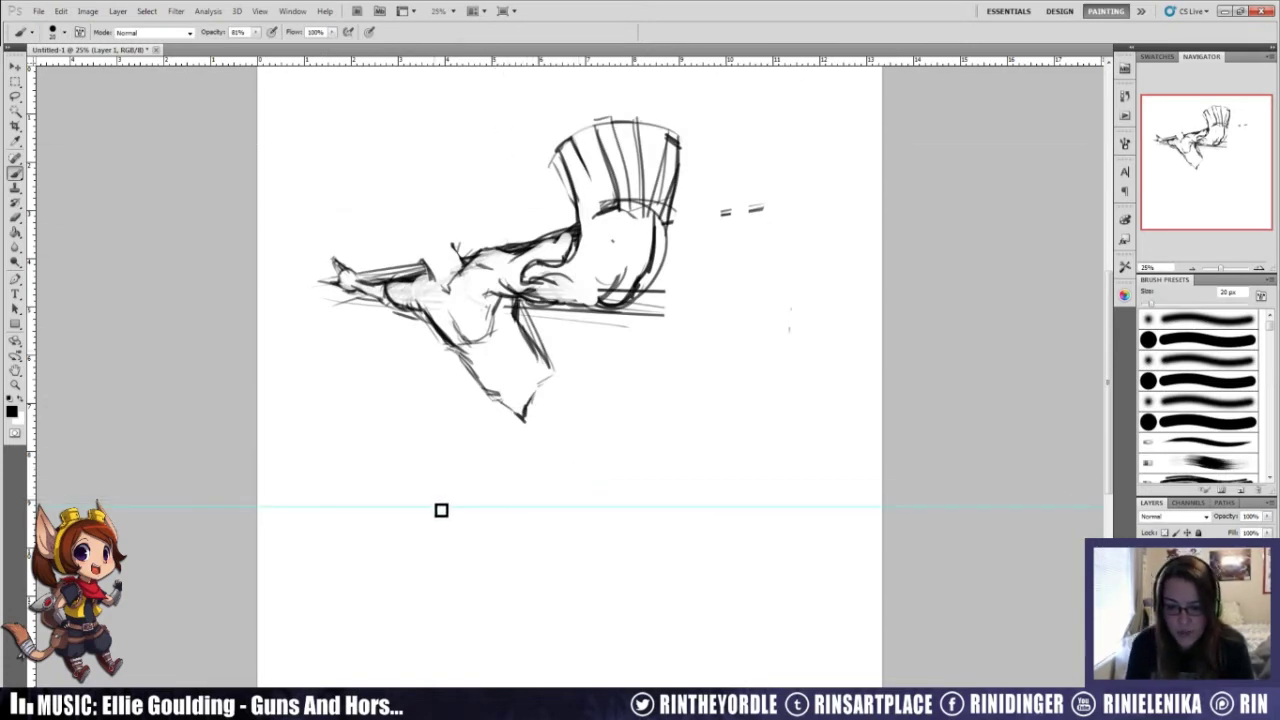
pyautogui.moveTo(33, 178); pyautogui.dragTo(297, 154)
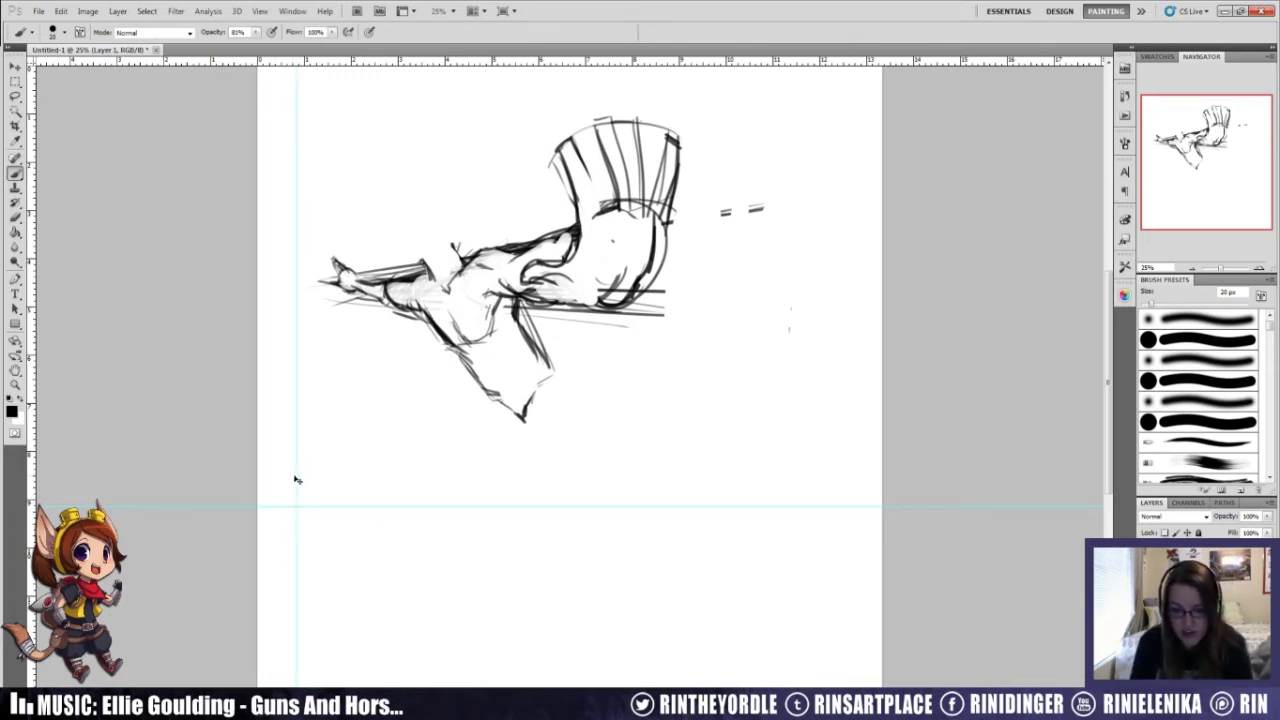
pyautogui.hotkey('ctrl', ';')
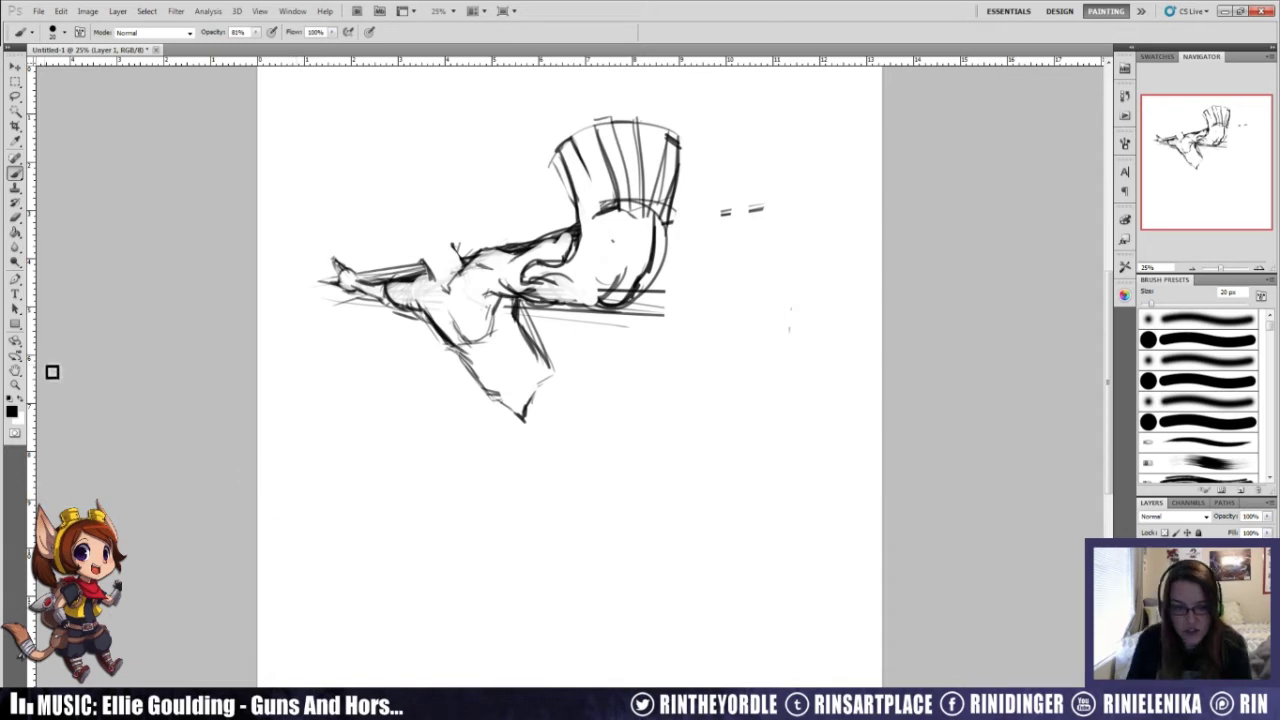
# Step: Draw a straight vertical line near the canvas's left edge crossed by a full-width horizontal line, and hide the figure sketch layer
pyautogui.moveTo(15, 323); pyautogui.dragTo(50, 374)
pyautogui.moveTo(305, 74); pyautogui.dragTo(317, 678)
pyautogui.moveTo(150, 286); pyautogui.dragTo(921, 286)
pyautogui.moveTo(1109, 410); pyautogui.dragTo(1109, 374)
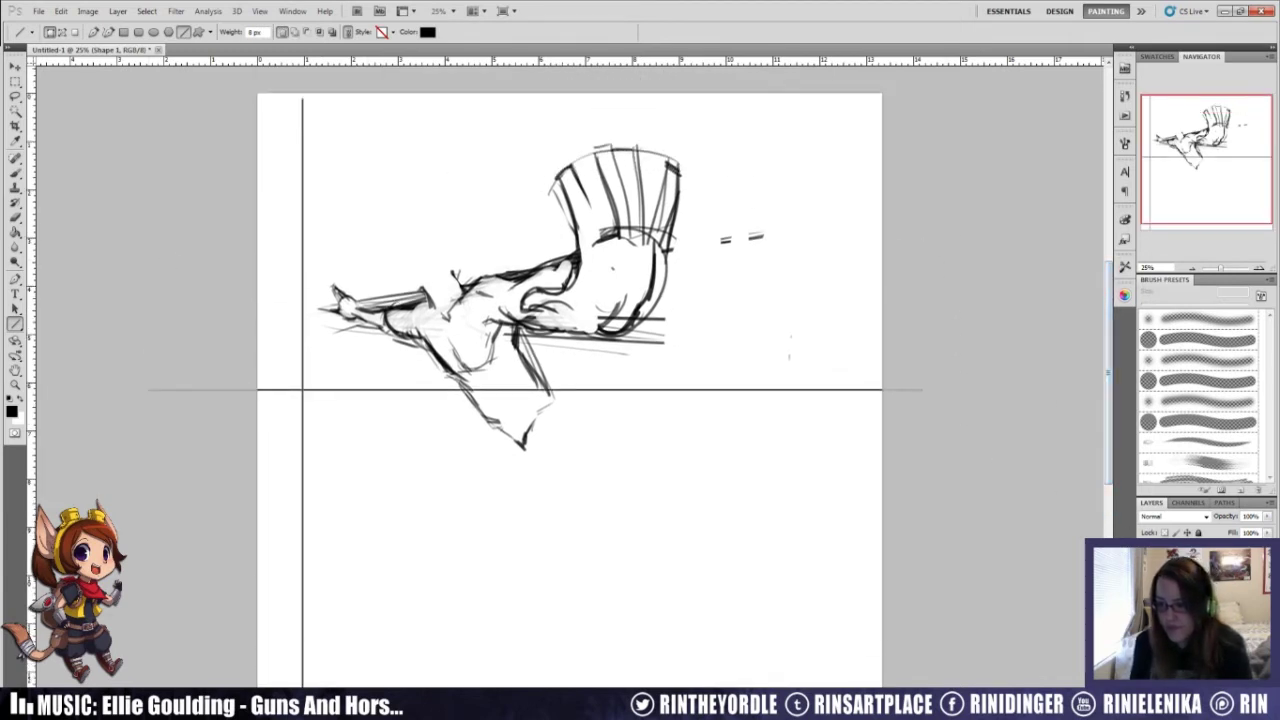
pyautogui.click(1147, 585)
pyautogui.press('b')
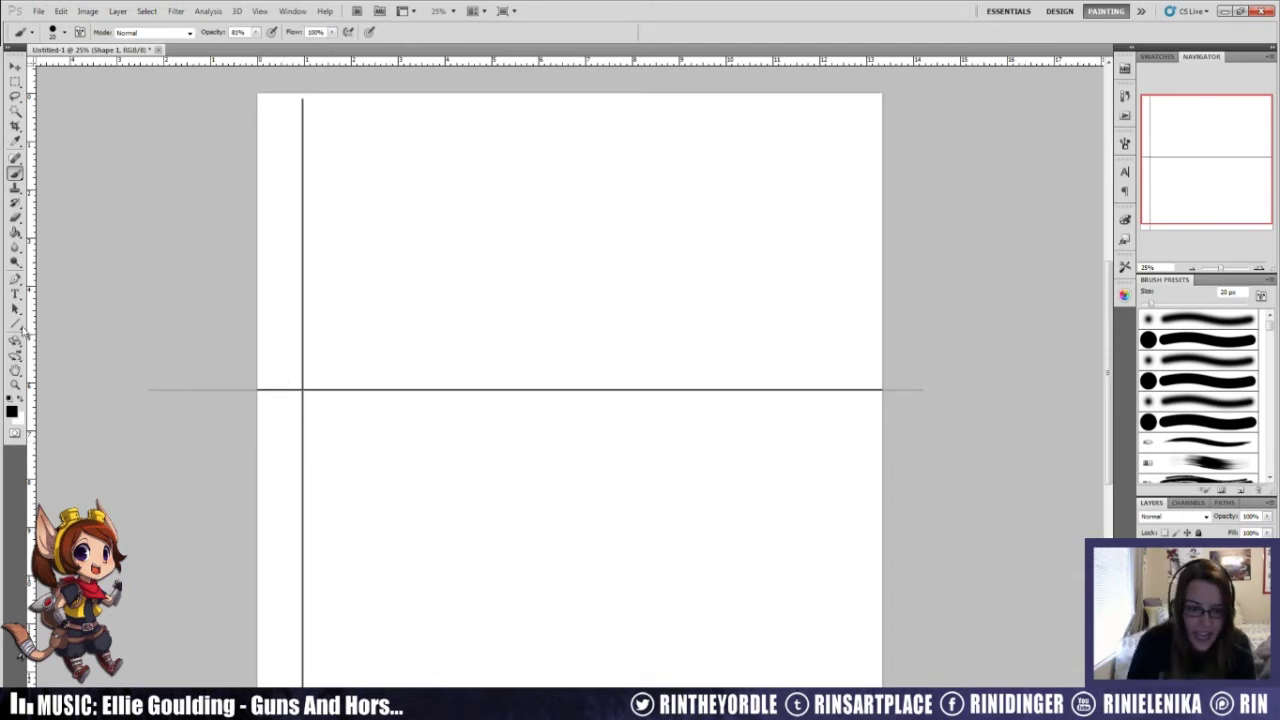
# Step: Draw four straight lines fanning out from the crossing point toward the right, two above and two below the horizon
pyautogui.click(17, 323)
pyautogui.moveTo(305, 393); pyautogui.dragTo(660, 112)
pyautogui.moveTo(303, 390); pyautogui.dragTo(797, 228)
pyautogui.moveTo(303, 390); pyautogui.dragTo(722, 600)
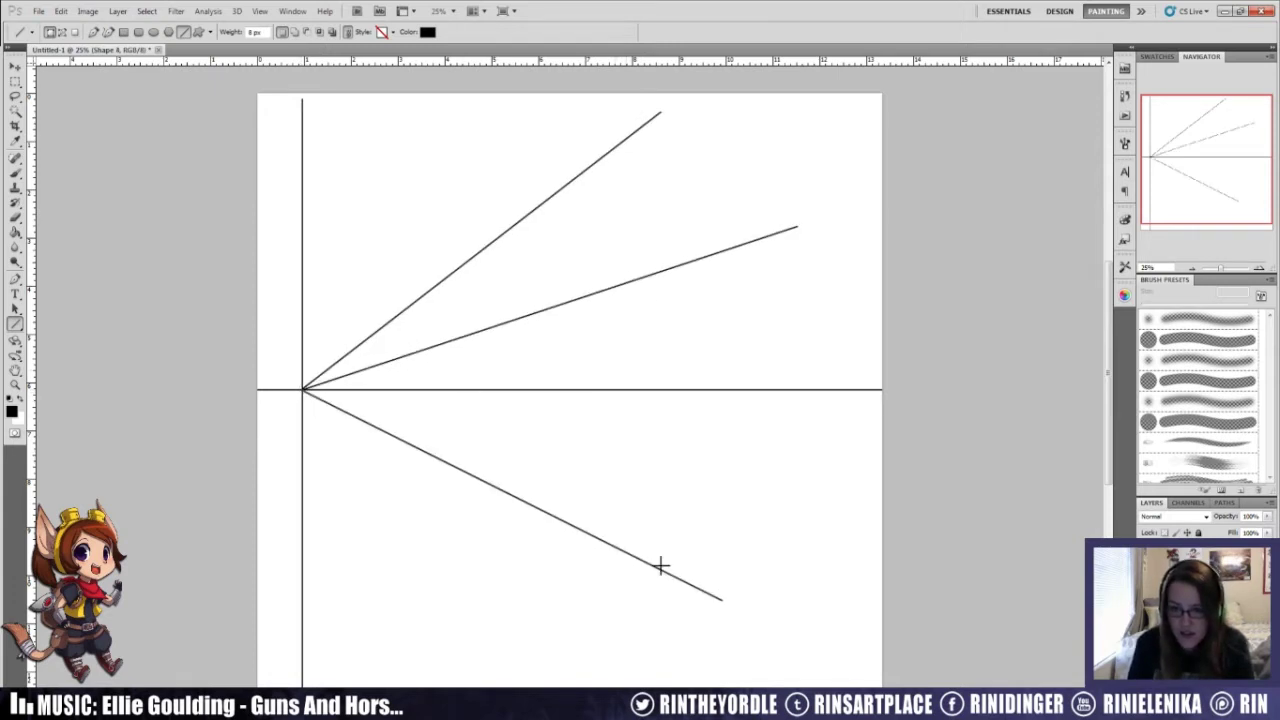
pyautogui.moveTo(305, 391); pyautogui.dragTo(493, 694)
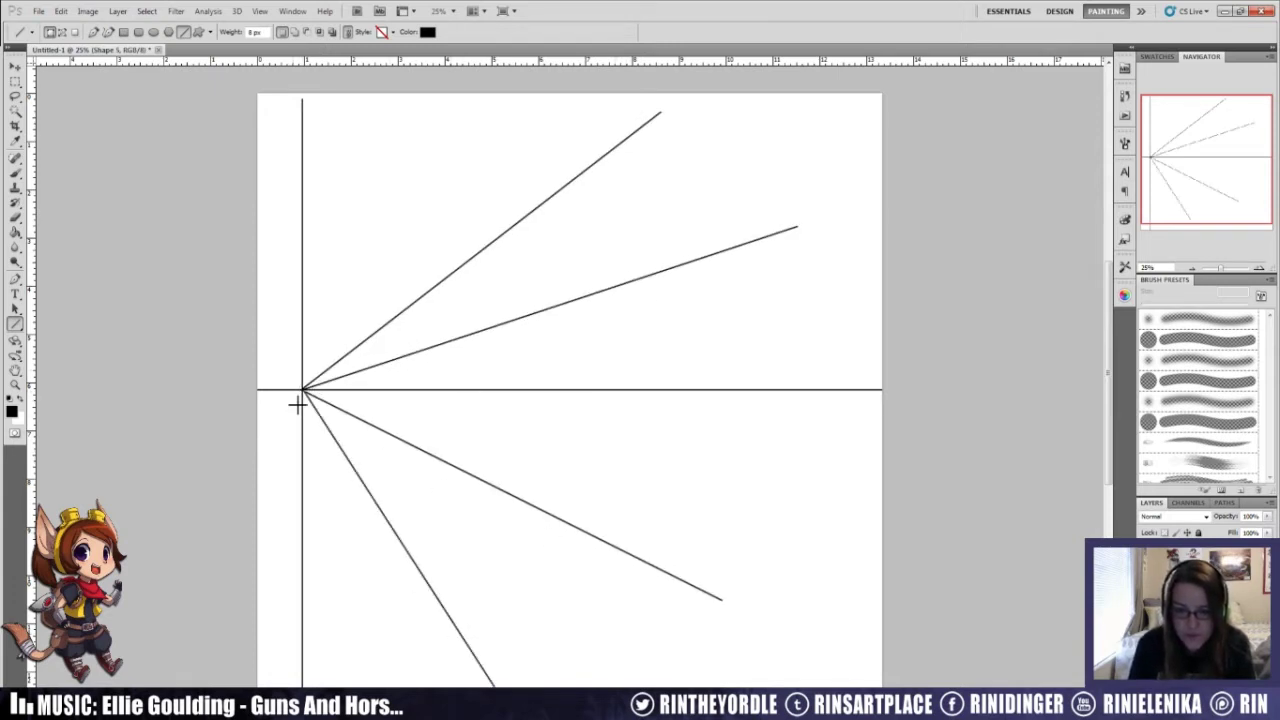
# Step: Draw further straight lines radiating downward and leftward from the crossing point, past the canvas's left edge
pyautogui.moveTo(304, 390); pyautogui.dragTo(378, 688)
pyautogui.moveTo(303, 339); pyautogui.dragTo(226, 638)
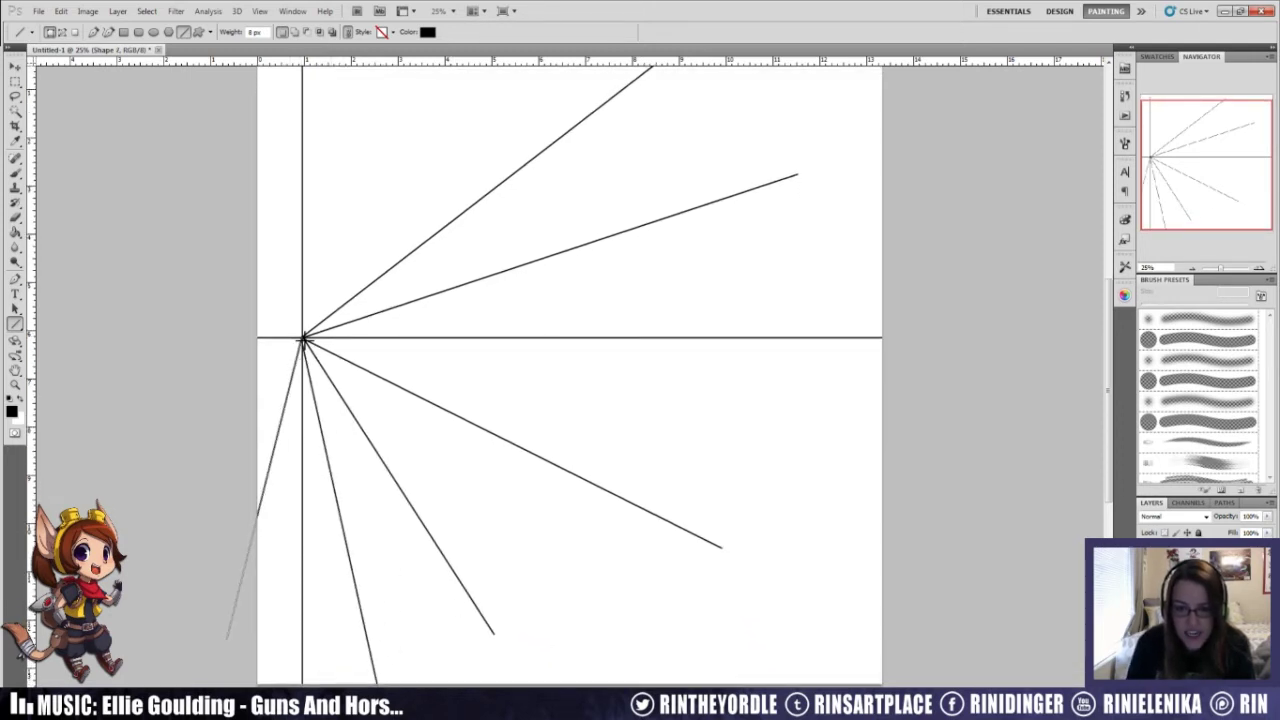
pyautogui.moveTo(303, 339); pyautogui.dragTo(170, 423)
pyautogui.moveTo(303, 340)
pyautogui.mouseDown()
pyautogui.moveTo(171, 194)
pyautogui.moveTo(263, 223)
pyautogui.moveTo(208, 78)
pyautogui.mouseUp()
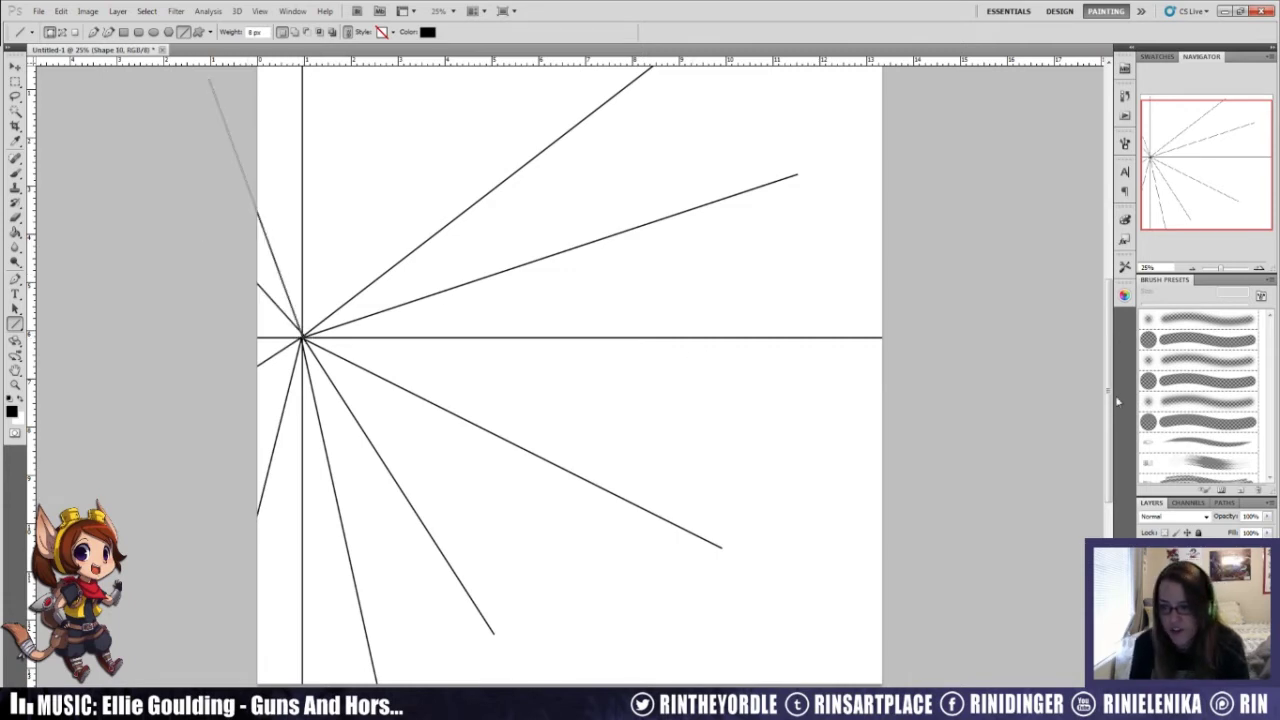
# Step: Add a new layer, and brush a vanishing point dot at the crossing and a thick straight horizon line through it
pyautogui.scroll(3, 1119, 402)
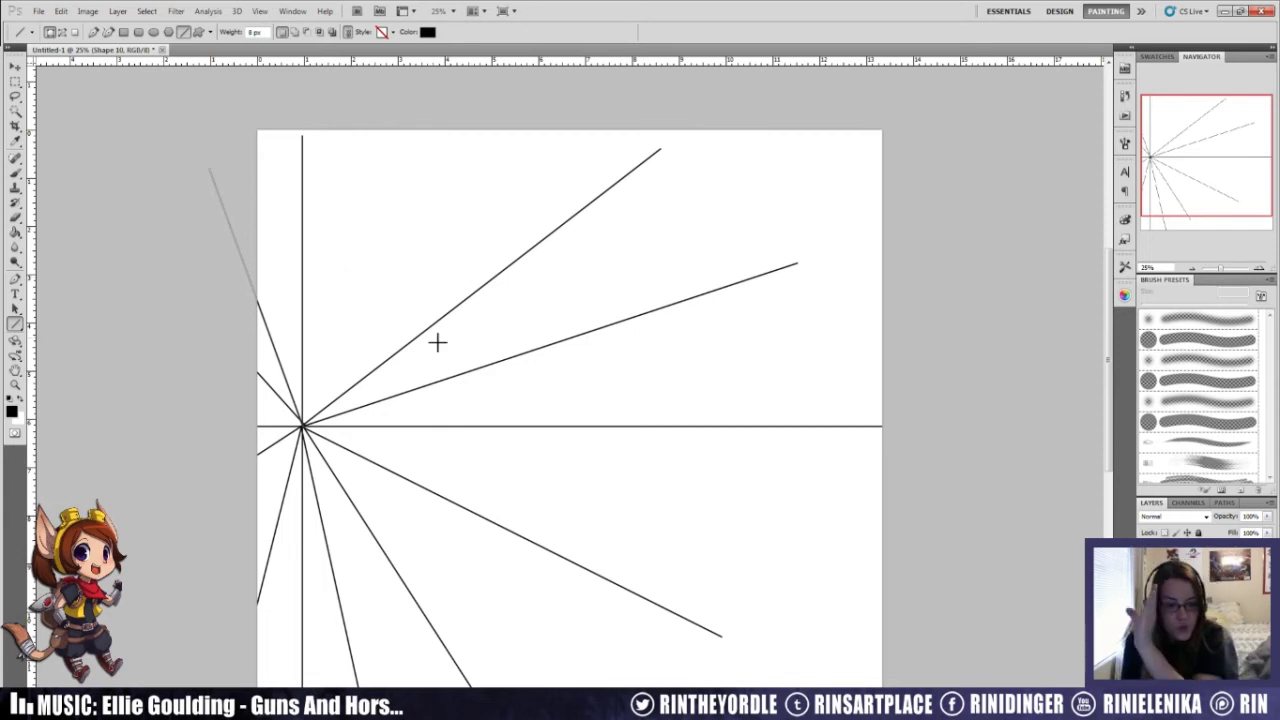
pyautogui.press('b')
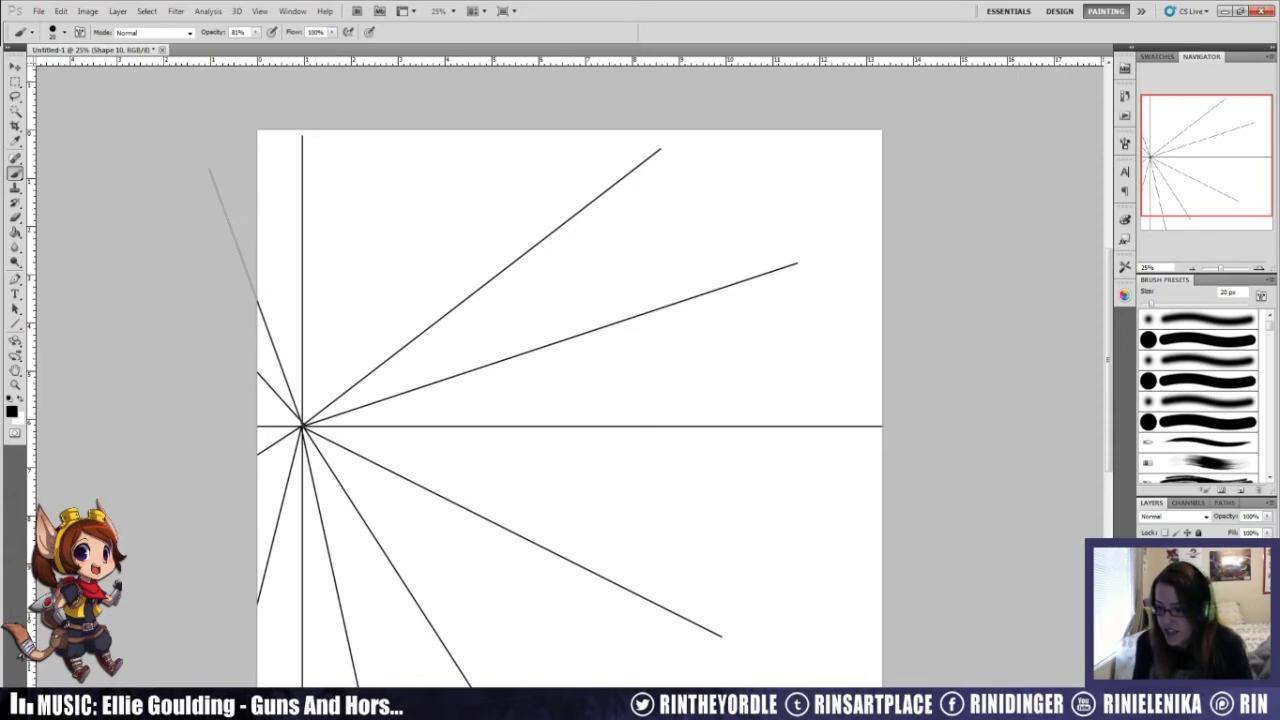
pyautogui.hotkey('ctrl', 'shift', 'n')
pyautogui.press('Return')
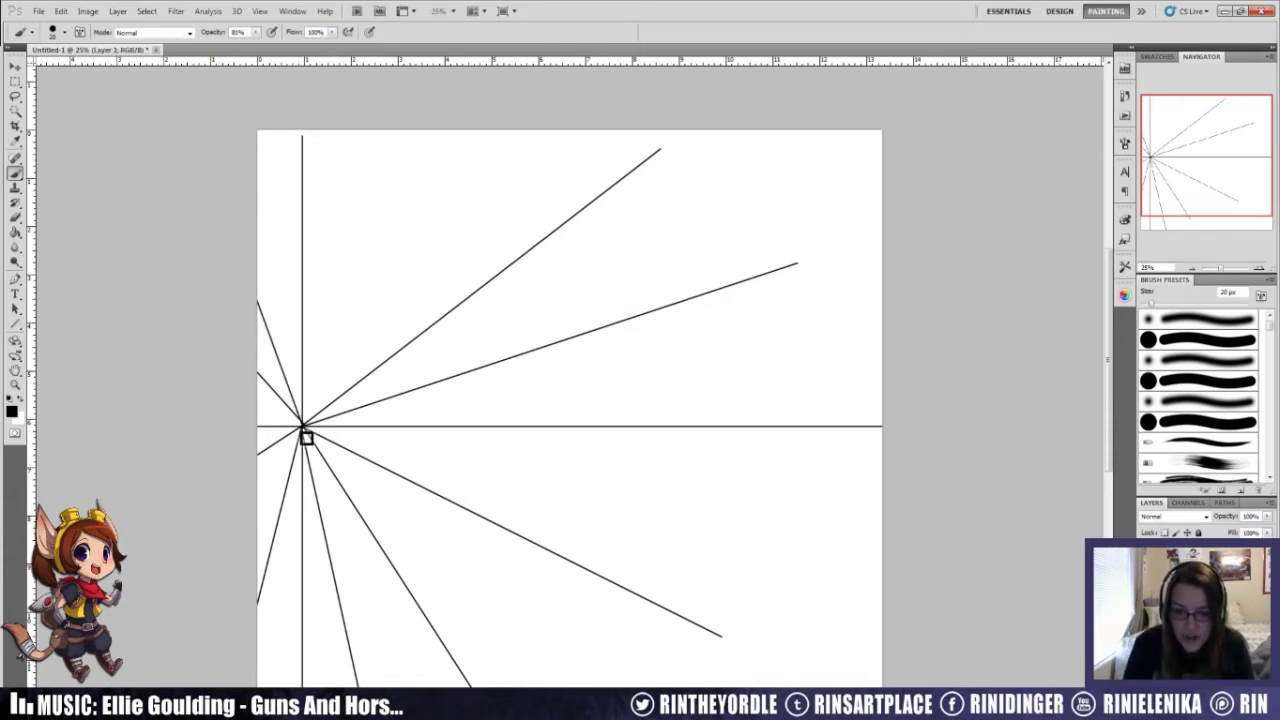
pyautogui.click(301, 426)
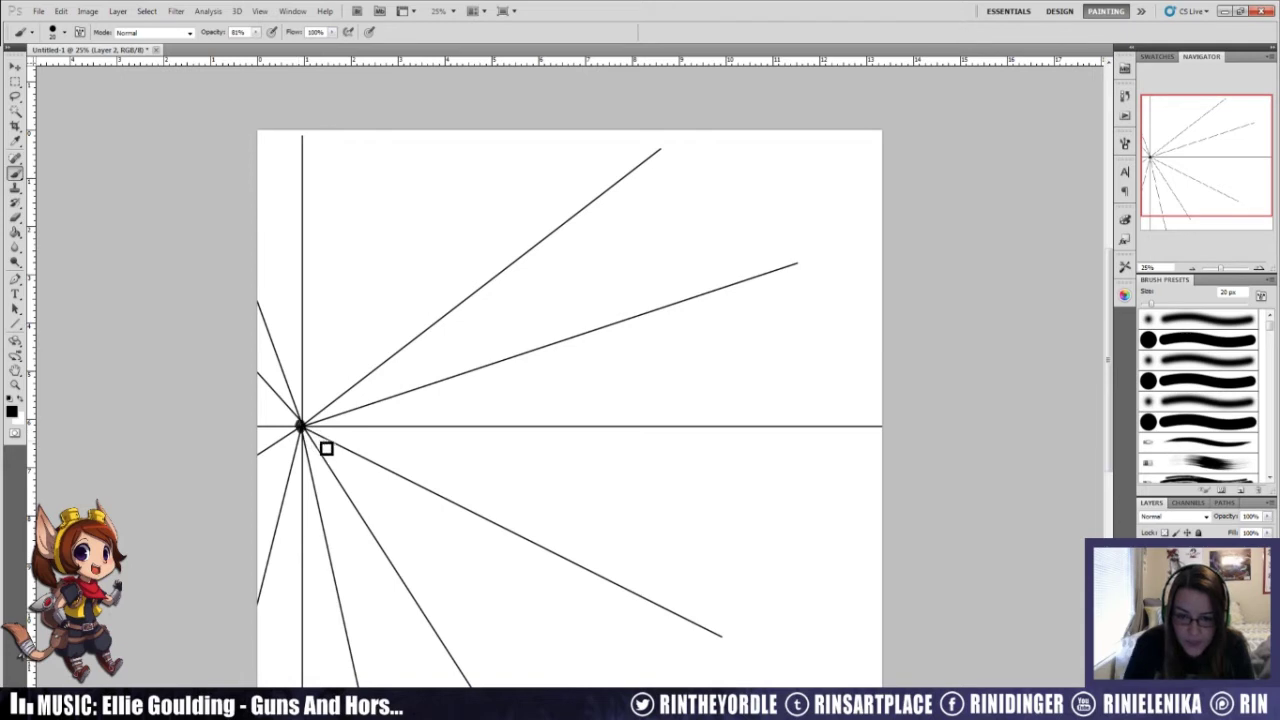
pyautogui.moveTo(265, 435); pyautogui.dragTo(880, 430)
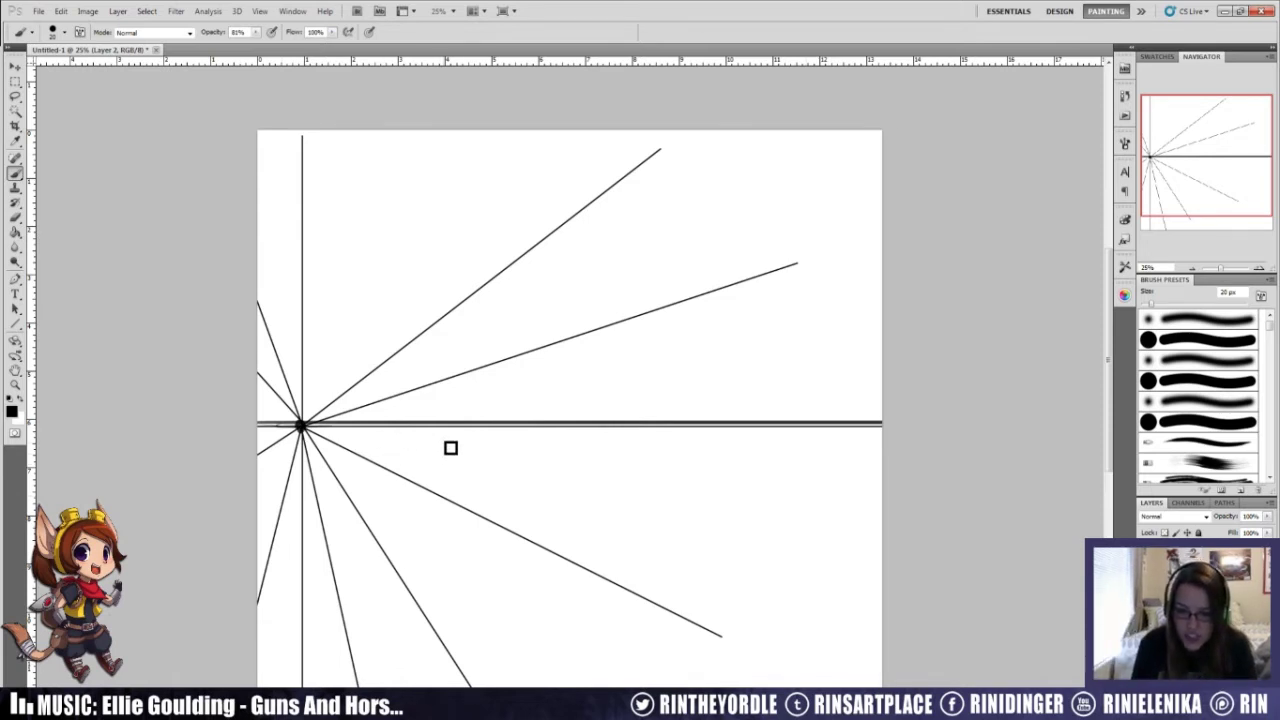
# Step: Trace the two lower-right perspective rays with the brush, and sketch the front edge of a floor plane between them
pyautogui.moveTo(303, 430); pyautogui.dragTo(480, 505)
pyautogui.moveTo(367, 454); pyautogui.dragTo(560, 562)
pyautogui.moveTo(477, 517); pyautogui.dragTo(645, 590)
pyautogui.moveTo(300, 430); pyautogui.dragTo(470, 685)
pyautogui.moveTo(410, 620); pyautogui.dragTo(672, 598)
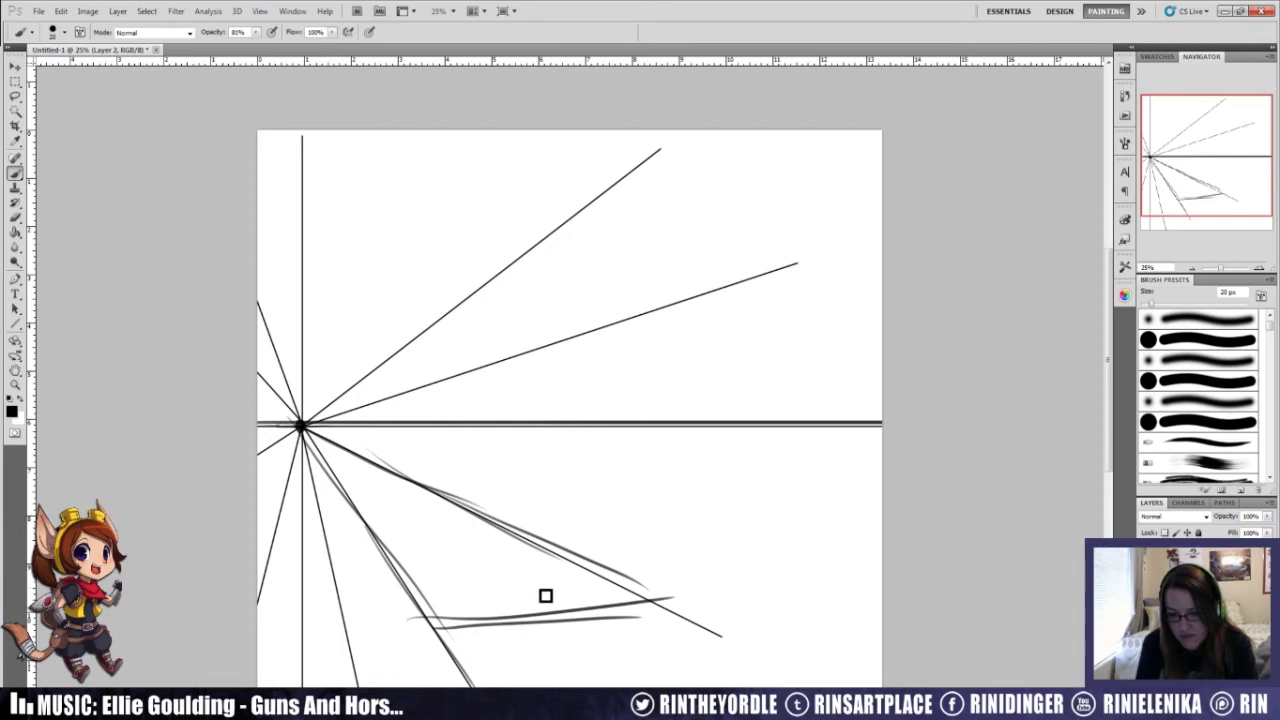
# Step: Sketch the floor plane's rear edge, and draw straight full-width horizontals for its rear and front edges
pyautogui.moveTo(378, 545); pyautogui.dragTo(540, 535)
pyautogui.moveTo(400, 548); pyautogui.dragTo(560, 534)
pyautogui.moveTo(438, 624); pyautogui.dragTo(680, 615)
pyautogui.moveTo(265, 549); pyautogui.dragTo(890, 548)
pyautogui.moveTo(236, 645)
pyautogui.mouseDown()
pyautogui.moveTo(385, 637)
pyautogui.moveTo(880, 632)
pyautogui.mouseUp()
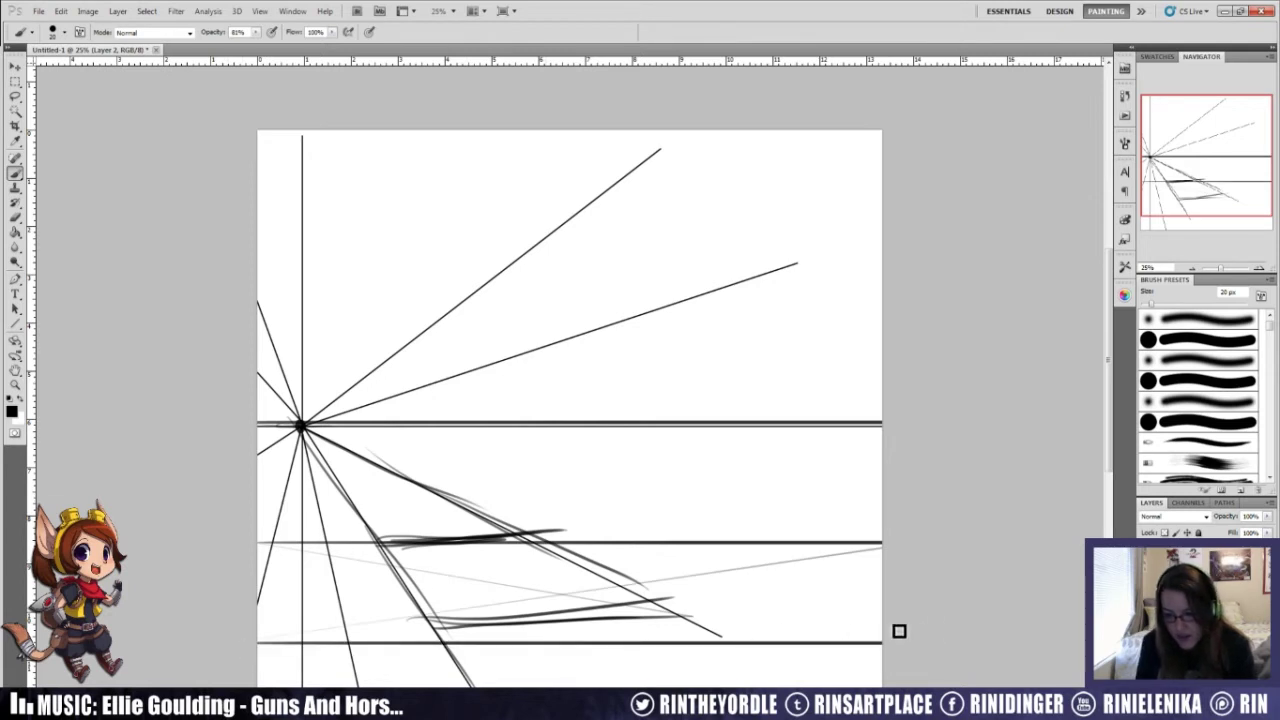
# Step: Darken the floor plane's two receding side edges along the perspective rays
pyautogui.moveTo(380, 542); pyautogui.dragTo(460, 660)
pyautogui.moveTo(563, 556)
pyautogui.mouseDown()
pyautogui.moveTo(647, 613)
pyautogui.moveTo(730, 632)
pyautogui.mouseUp()
pyautogui.moveTo(568, 555); pyautogui.dragTo(740, 634)
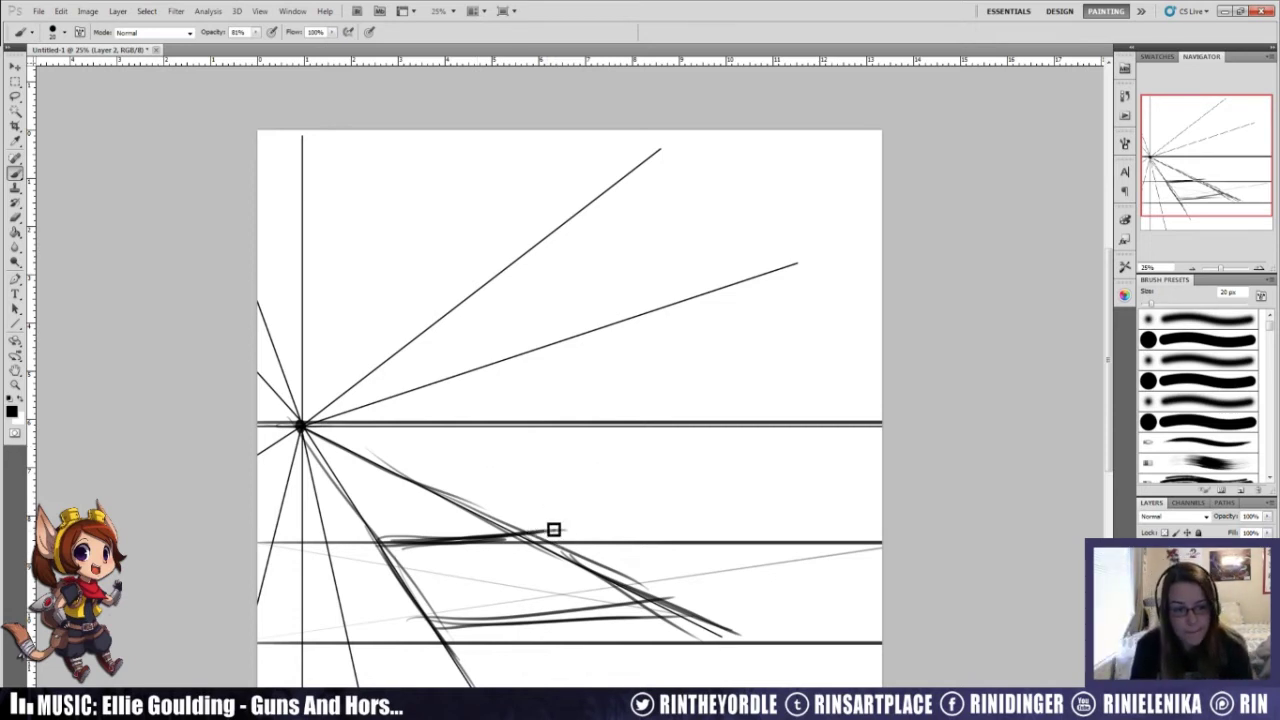
# Step: Draw straight vertical edges up from the floor plane's rear left corner and its two front corners
pyautogui.moveTo(391, 537)
pyautogui.mouseDown()
pyautogui.moveTo(403, 498)
pyautogui.moveTo(396, 551)
pyautogui.moveTo(411, 200)
pyautogui.mouseUp()
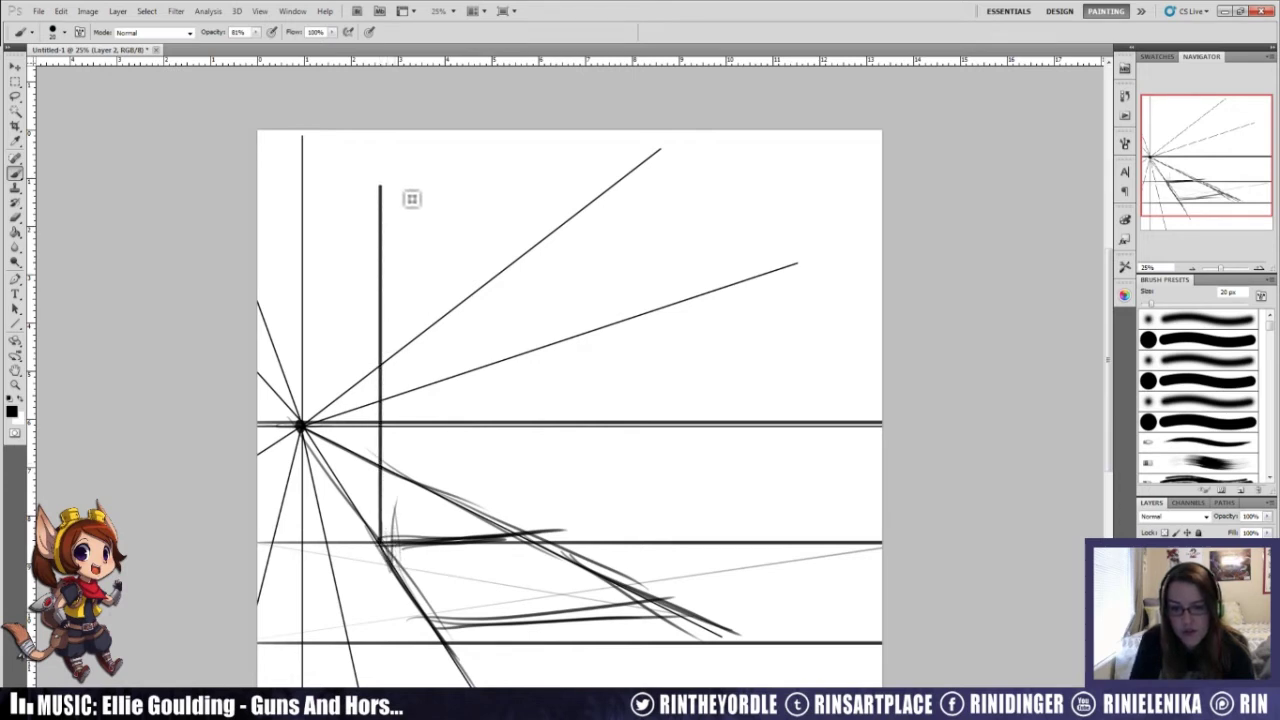
pyautogui.moveTo(720, 645)
pyautogui.mouseDown()
pyautogui.moveTo(735, 397)
pyautogui.moveTo(713, 175)
pyautogui.mouseUp()
pyautogui.moveTo(451, 650); pyautogui.dragTo(442, 182)
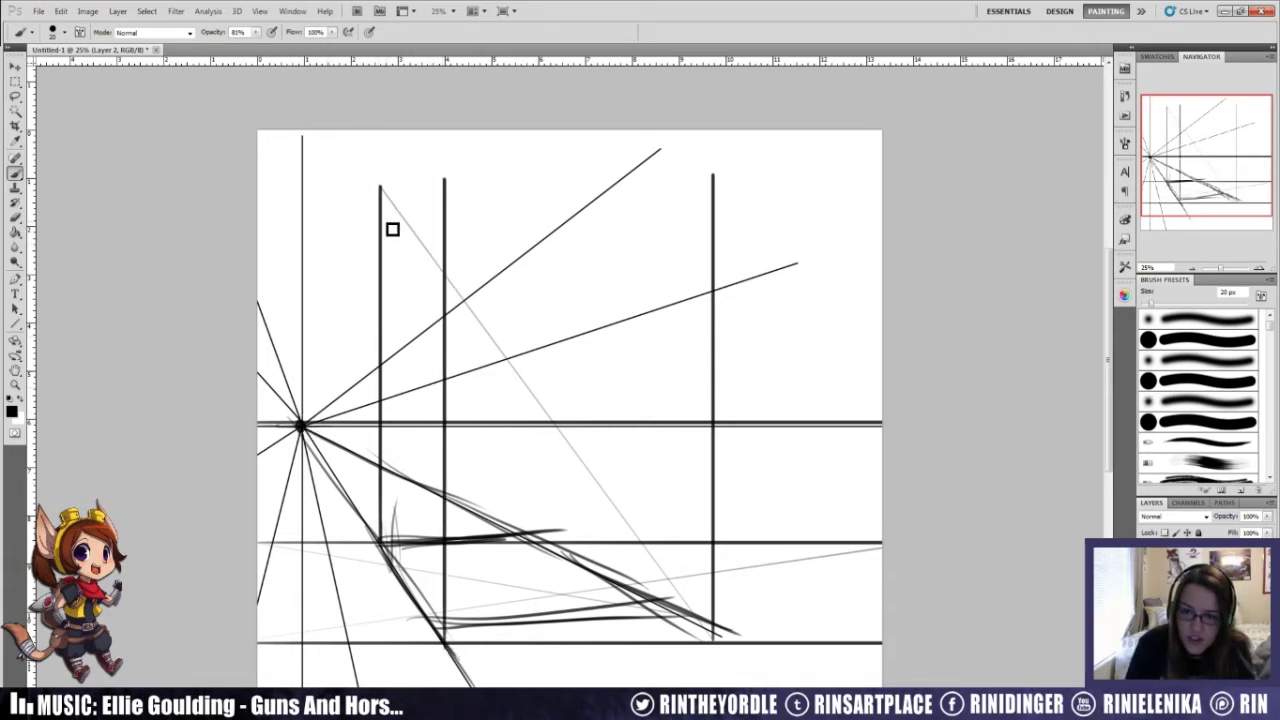
# Step: Draw the box's receding left top edge and straight front top edge, and erase the rear vertical's excess above them
pyautogui.moveTo(384, 231); pyautogui.dragTo(436, 192)
pyautogui.hotkey('ctrl', 'z')
pyautogui.moveTo(384, 231)
pyautogui.mouseDown()
pyautogui.moveTo(445, 181)
pyautogui.moveTo(383, 233)
pyautogui.mouseUp()
pyautogui.moveTo(445, 182)
pyautogui.mouseDown()
pyautogui.moveTo(391, 262)
pyautogui.moveTo(437, 206)
pyautogui.moveTo(493, 183)
pyautogui.moveTo(715, 174)
pyautogui.mouseUp()
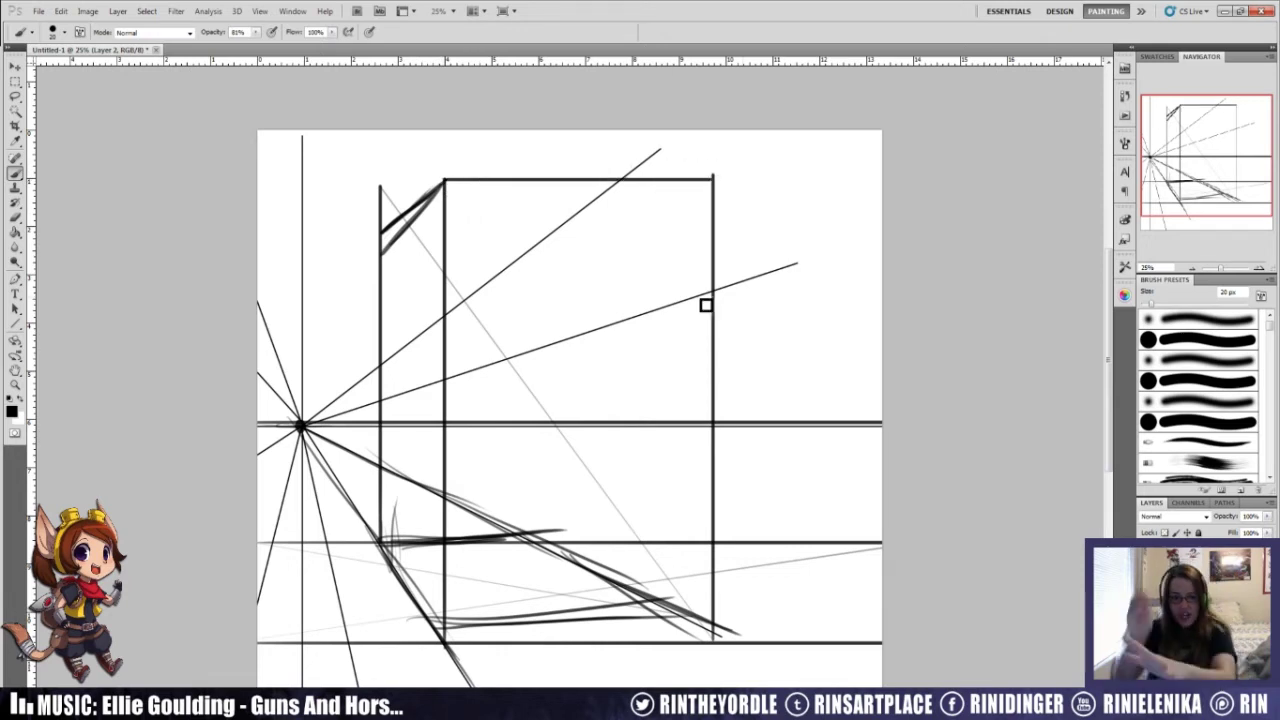
pyautogui.press('e')
pyautogui.moveTo(374, 234)
pyautogui.mouseDown()
pyautogui.moveTo(436, 174)
pyautogui.moveTo(382, 212)
pyautogui.mouseUp()
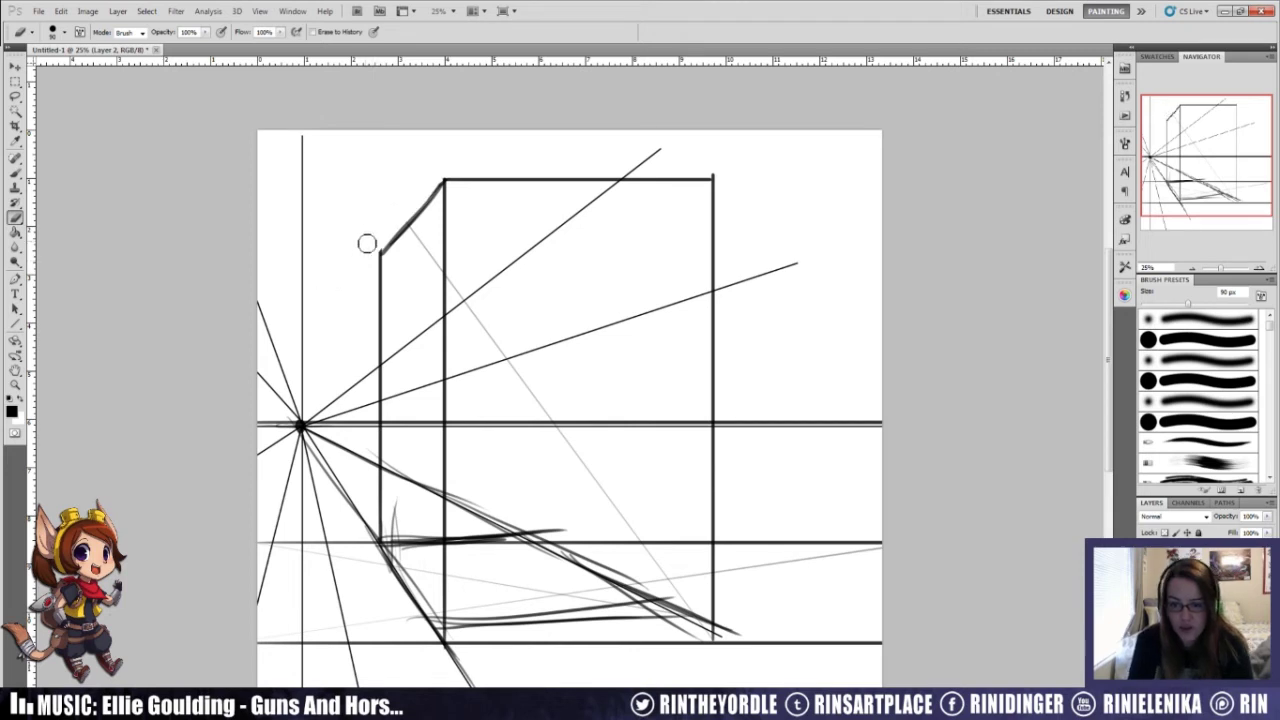
# Step: Sketch a narrow second box behind the large one, and draw a straight ray from the vanishing point to the canvas's top edge
pyautogui.press('b')
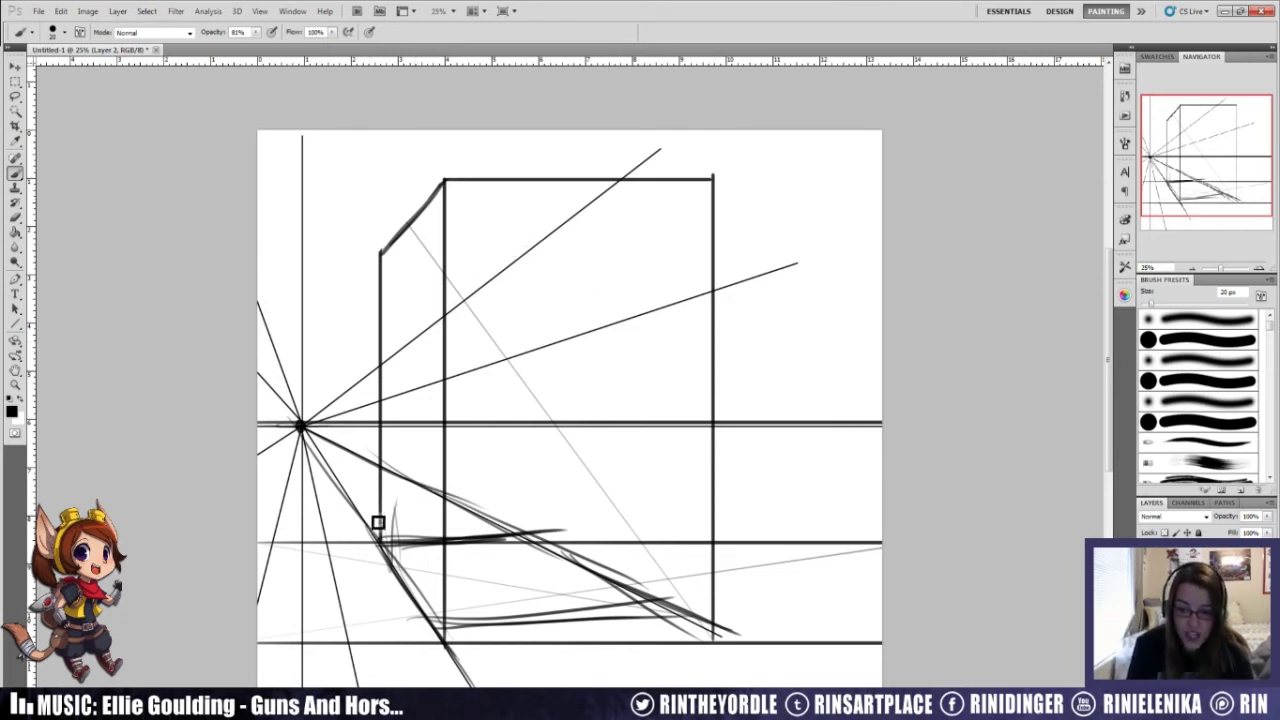
pyautogui.moveTo(366, 523)
pyautogui.mouseDown()
pyautogui.moveTo(365, 307)
pyautogui.moveTo(386, 264)
pyautogui.moveTo(351, 310)
pyautogui.moveTo(382, 264)
pyautogui.mouseUp()
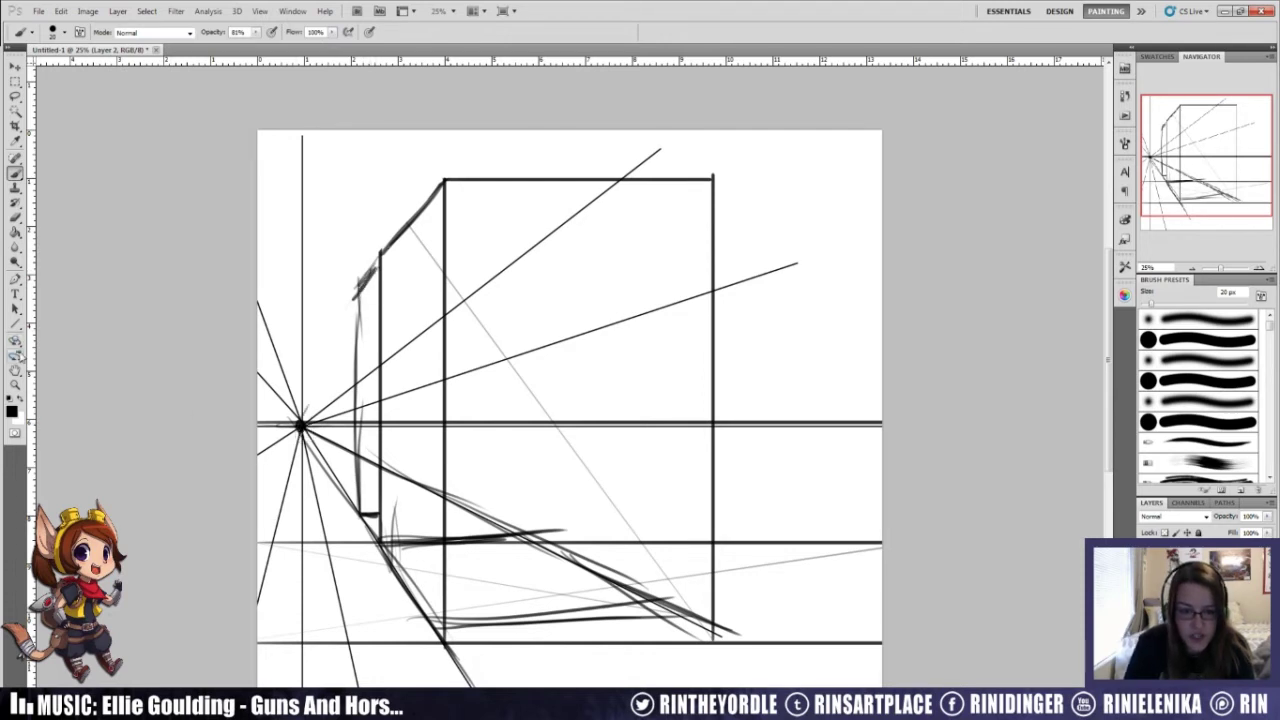
pyautogui.click(15, 323)
pyautogui.moveTo(300, 425); pyautogui.dragTo(532, 130)
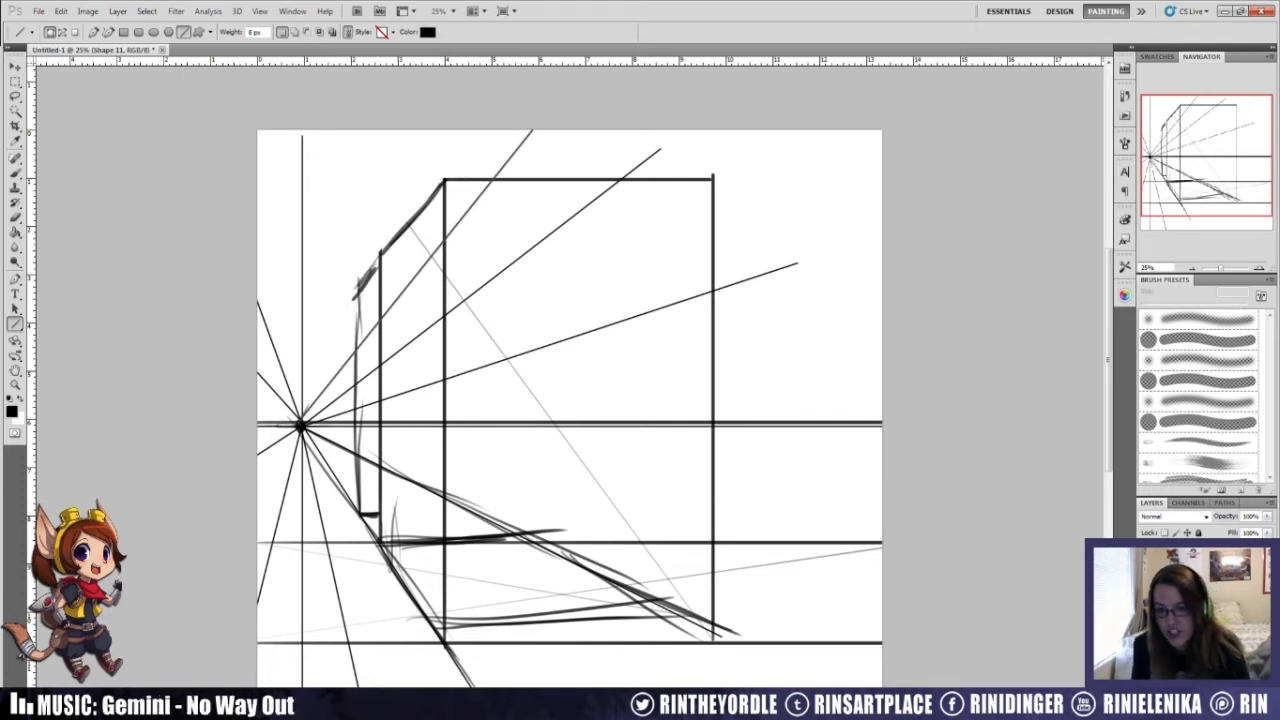
# Step: Erase the large box's receding left top edge, redraw it at a steeper angle, and erase the narrow box's top strokes
pyautogui.press('b')
pyautogui.moveTo(449, 181); pyautogui.dragTo(385, 298)
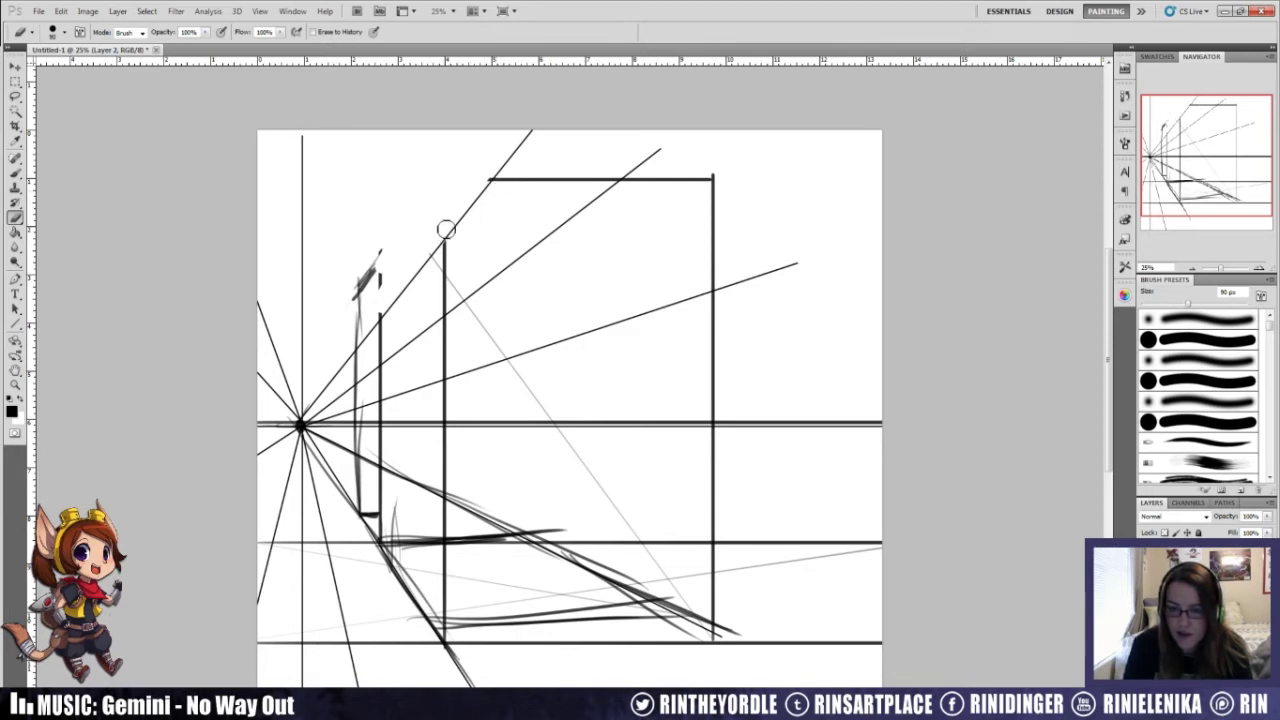
pyautogui.press('b')
pyautogui.moveTo(447, 262)
pyautogui.mouseDown()
pyautogui.moveTo(452, 201)
pyautogui.moveTo(491, 189)
pyautogui.moveTo(454, 188)
pyautogui.moveTo(452, 228)
pyautogui.moveTo(452, 187)
pyautogui.moveTo(407, 253)
pyautogui.moveTo(444, 196)
pyautogui.moveTo(390, 313)
pyautogui.moveTo(427, 226)
pyautogui.mouseUp()
pyautogui.press('e')
pyautogui.moveTo(375, 258); pyautogui.dragTo(352, 320)
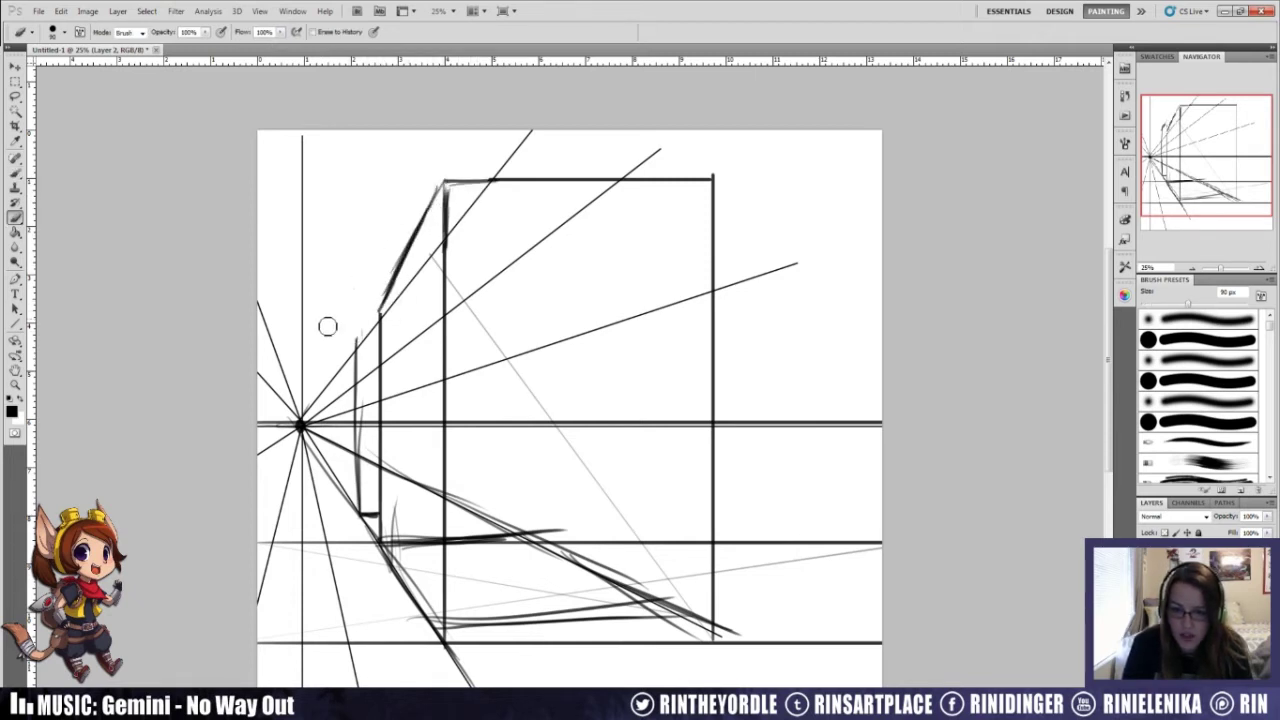
# Step: Sketch the narrow box's receding top edge along the new ray, and add its rear vertical edge near the vanishing point
pyautogui.press('b')
pyautogui.moveTo(374, 322)
pyautogui.mouseDown()
pyautogui.moveTo(324, 403)
pyautogui.moveTo(345, 376)
pyautogui.moveTo(332, 478)
pyautogui.mouseUp()
pyautogui.press('e')
pyautogui.press('b')
pyautogui.moveTo(334, 380); pyautogui.dragTo(336, 486)
pyautogui.press('e')
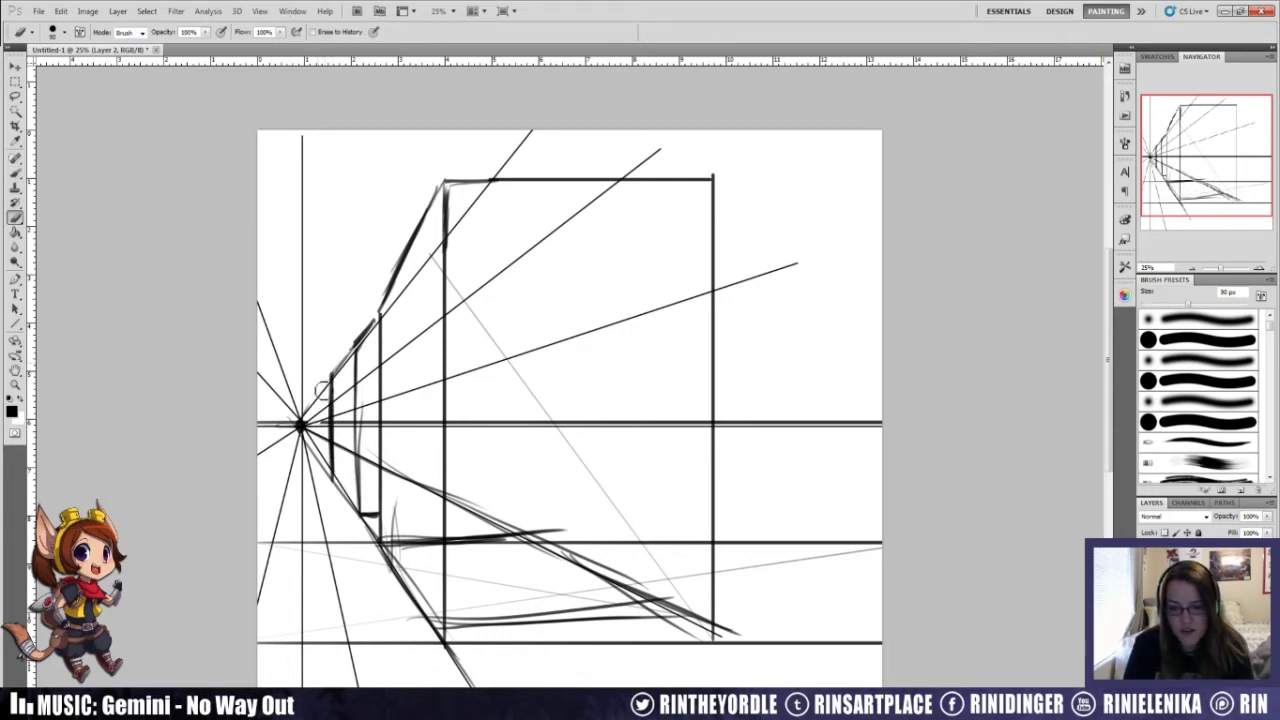
# Step: Darken the narrow box's receding top edge, add its short front top edge, and erase the strokes above it
pyautogui.press('b')
pyautogui.moveTo(334, 380); pyautogui.dragTo(356, 349)
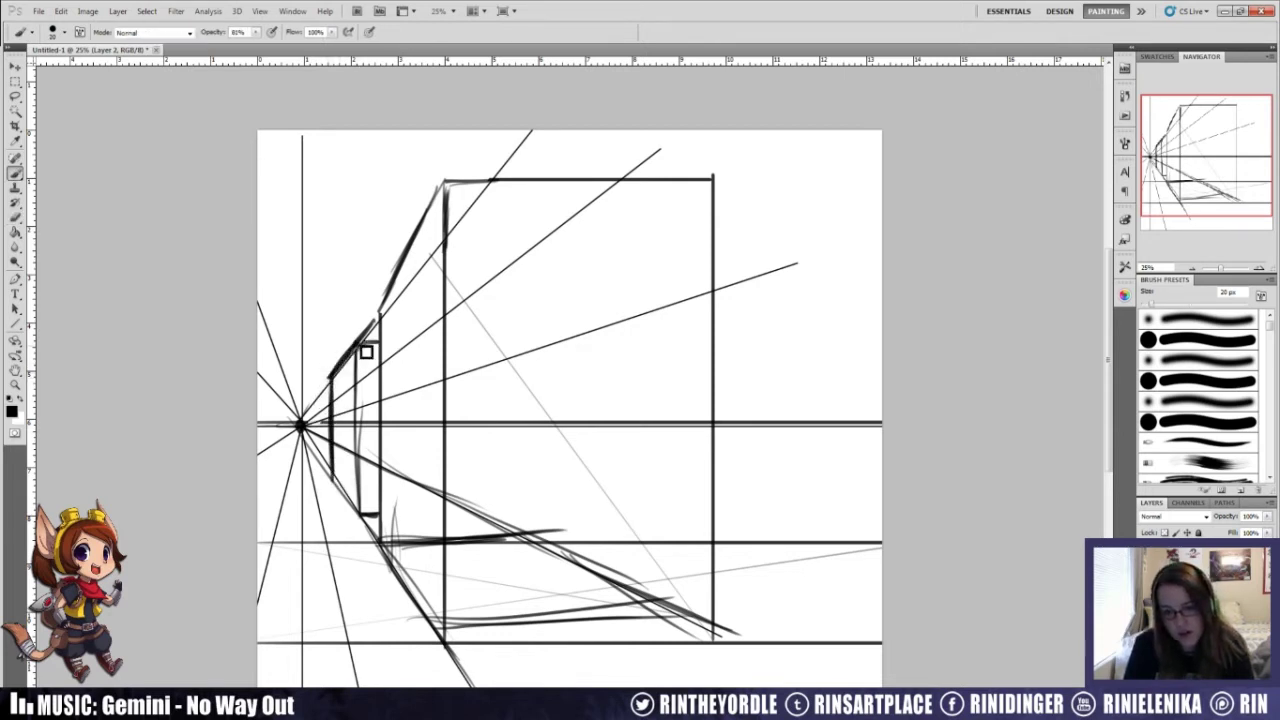
pyautogui.press('e')
pyautogui.press('b')
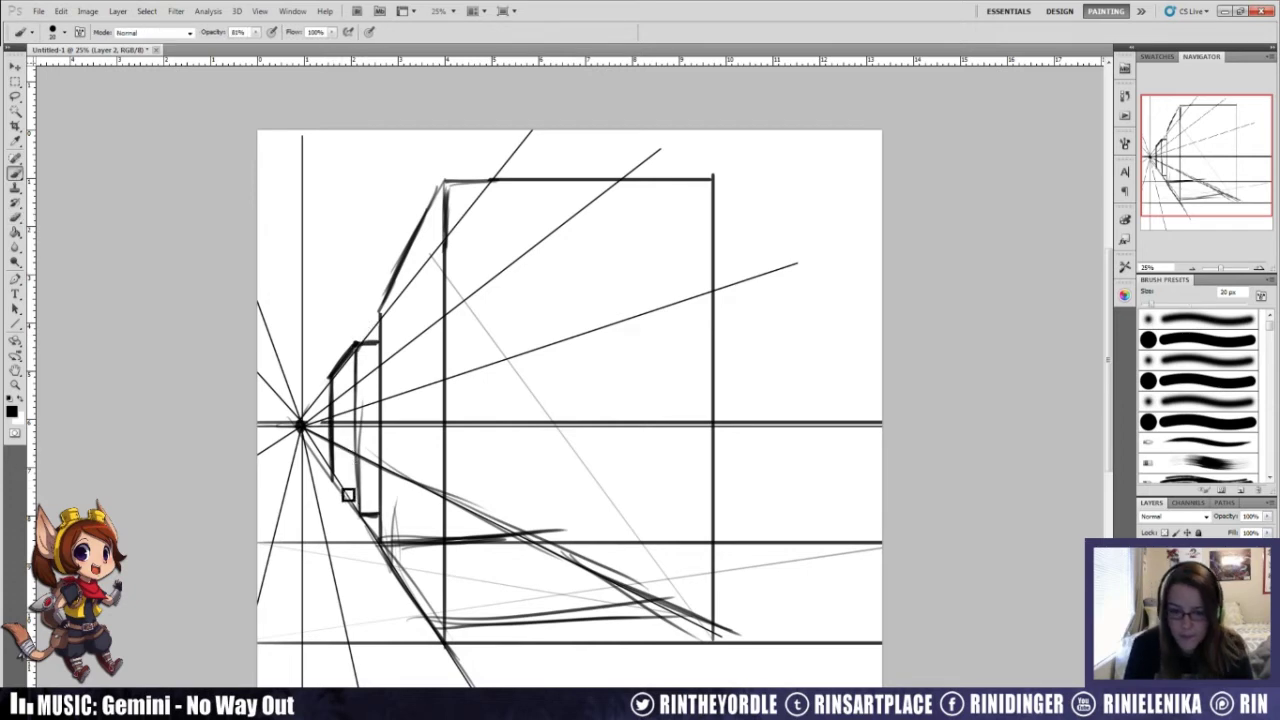
# Step: Rework the large box's receding left top edge, erase its stray strokes, and darken the upper part of the front left vertical
pyautogui.moveTo(385, 318)
pyautogui.mouseDown()
pyautogui.moveTo(457, 196)
pyautogui.moveTo(454, 265)
pyautogui.mouseUp()
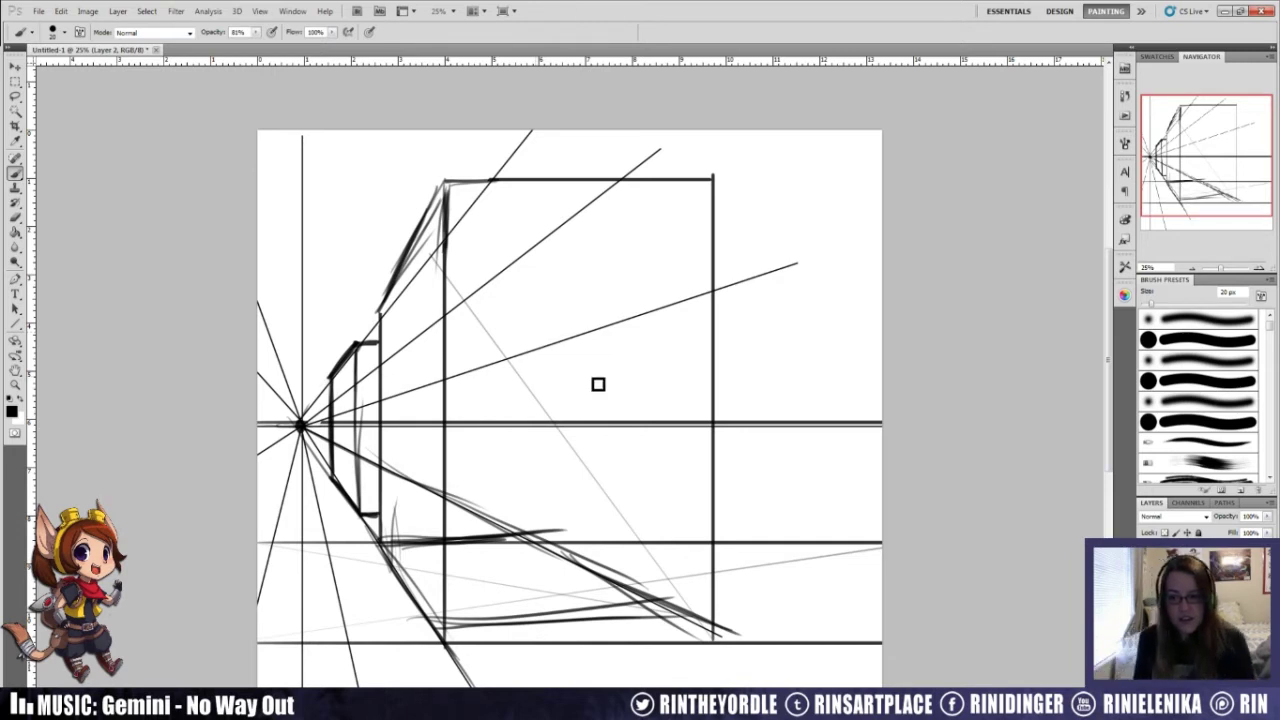
pyautogui.press('e')
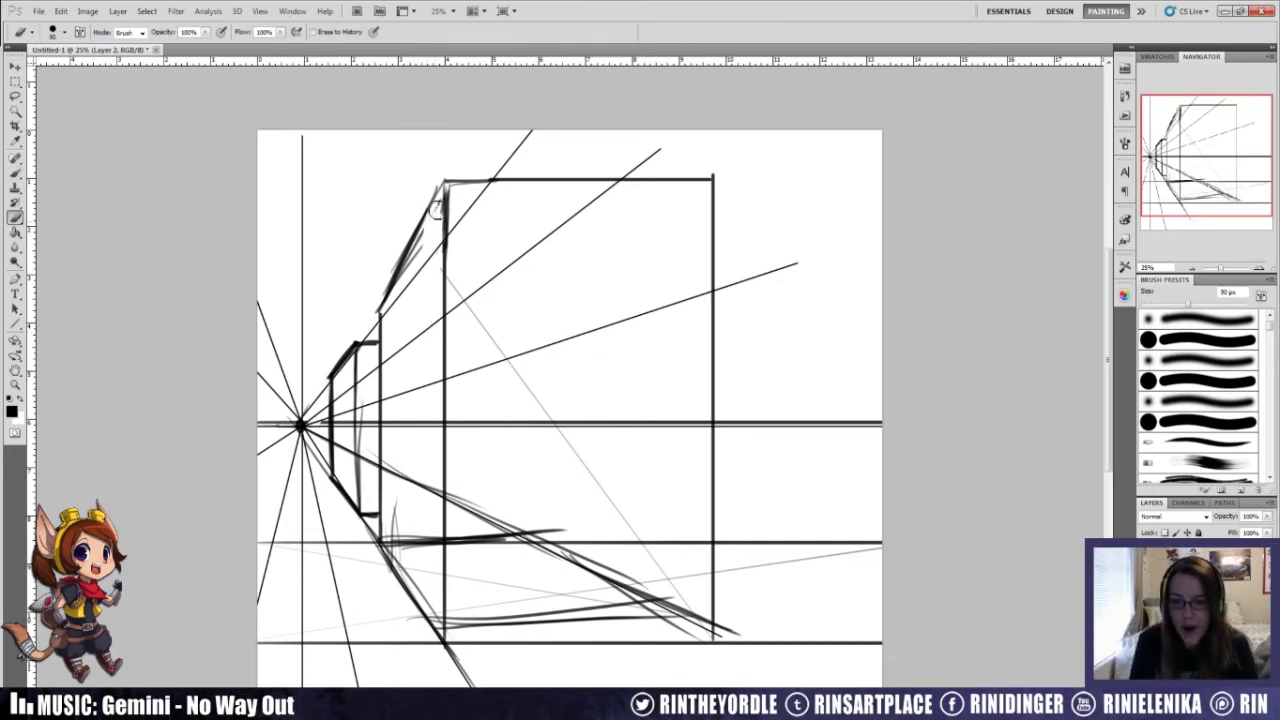
pyautogui.moveTo(436, 207); pyautogui.dragTo(434, 240)
pyautogui.press('b')
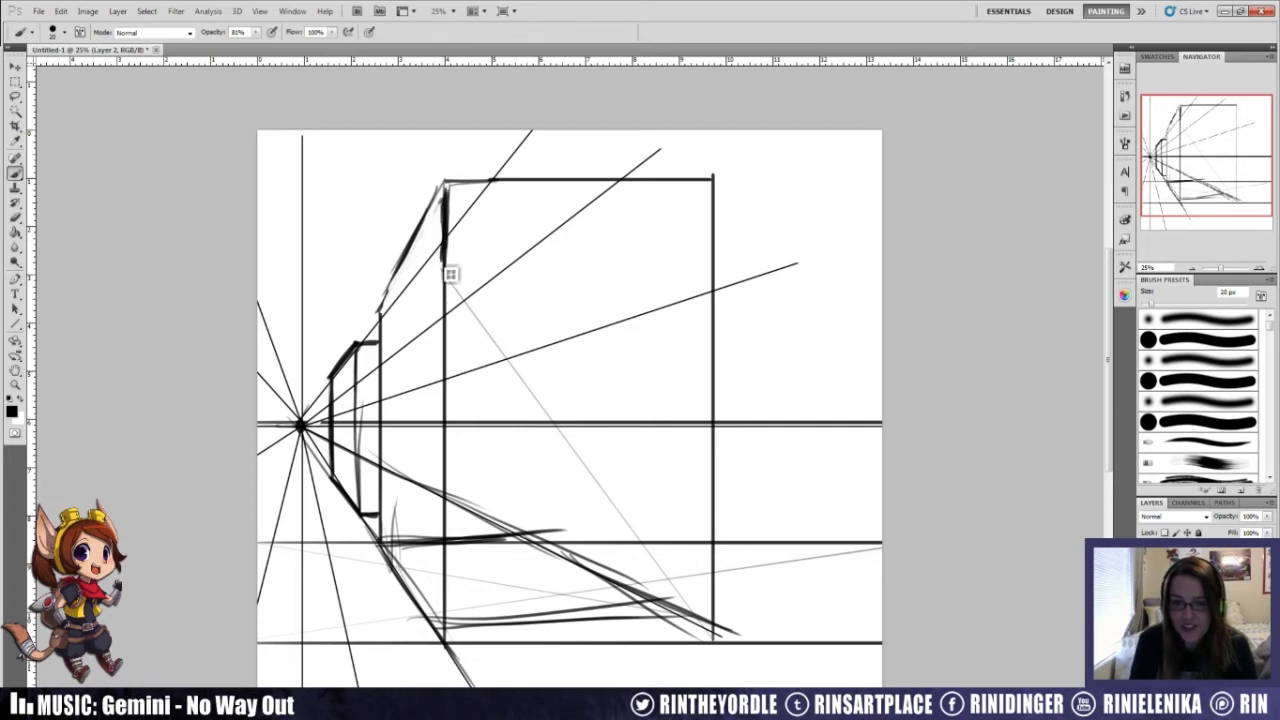
pyautogui.moveTo(446, 186); pyautogui.dragTo(446, 250)
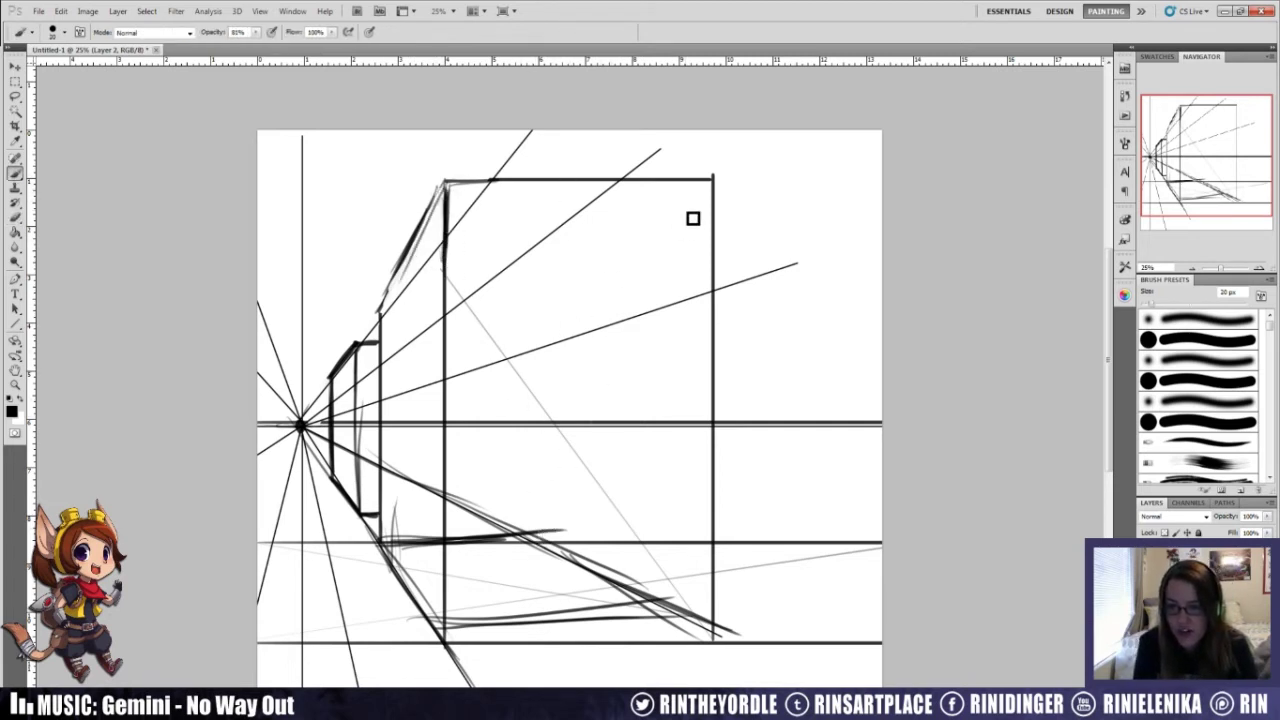
# Step: Sketch the large box's rear top edge and receding right top edge, and erase part of the rear edge's overshoot
pyautogui.moveTo(378, 314); pyautogui.dragTo(576, 308)
pyautogui.moveTo(450, 316)
pyautogui.mouseDown()
pyautogui.moveTo(732, 328)
pyautogui.moveTo(447, 321)
pyautogui.moveTo(712, 302)
pyautogui.mouseUp()
pyautogui.moveTo(720, 188)
pyautogui.mouseDown()
pyautogui.moveTo(589, 308)
pyautogui.moveTo(665, 234)
pyautogui.moveTo(591, 307)
pyautogui.mouseUp()
pyautogui.press('e')
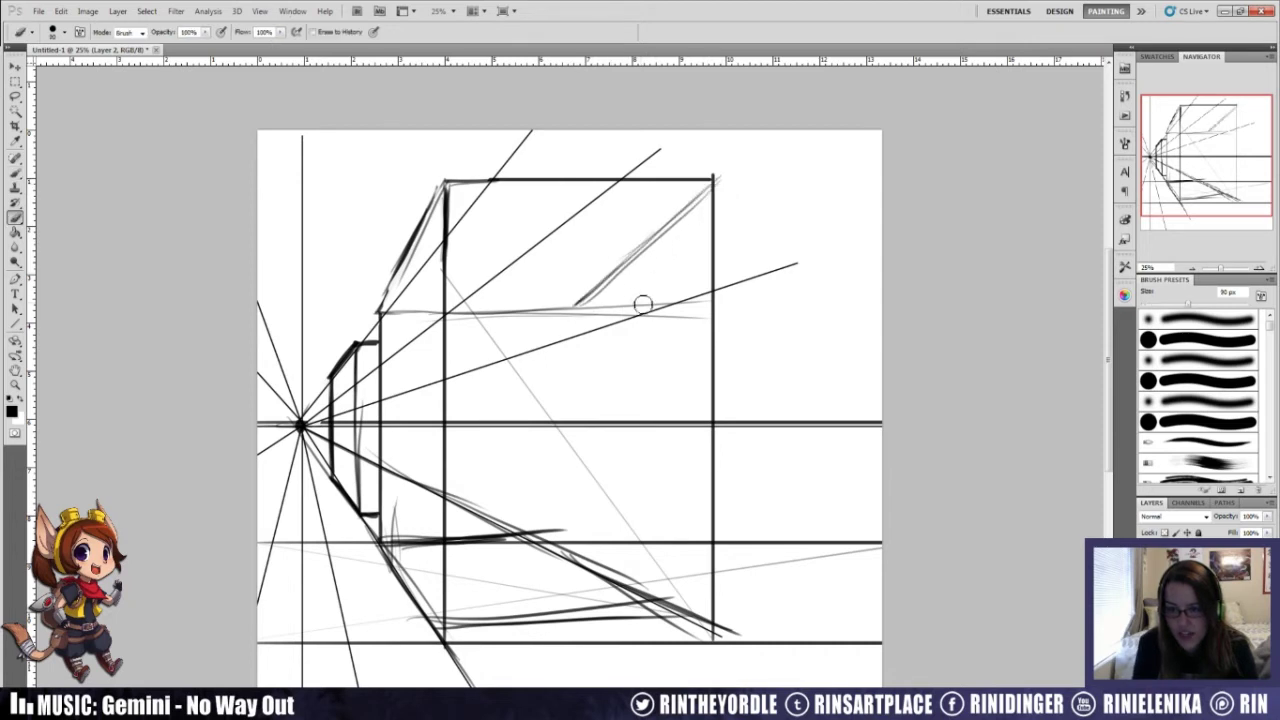
pyautogui.press('b')
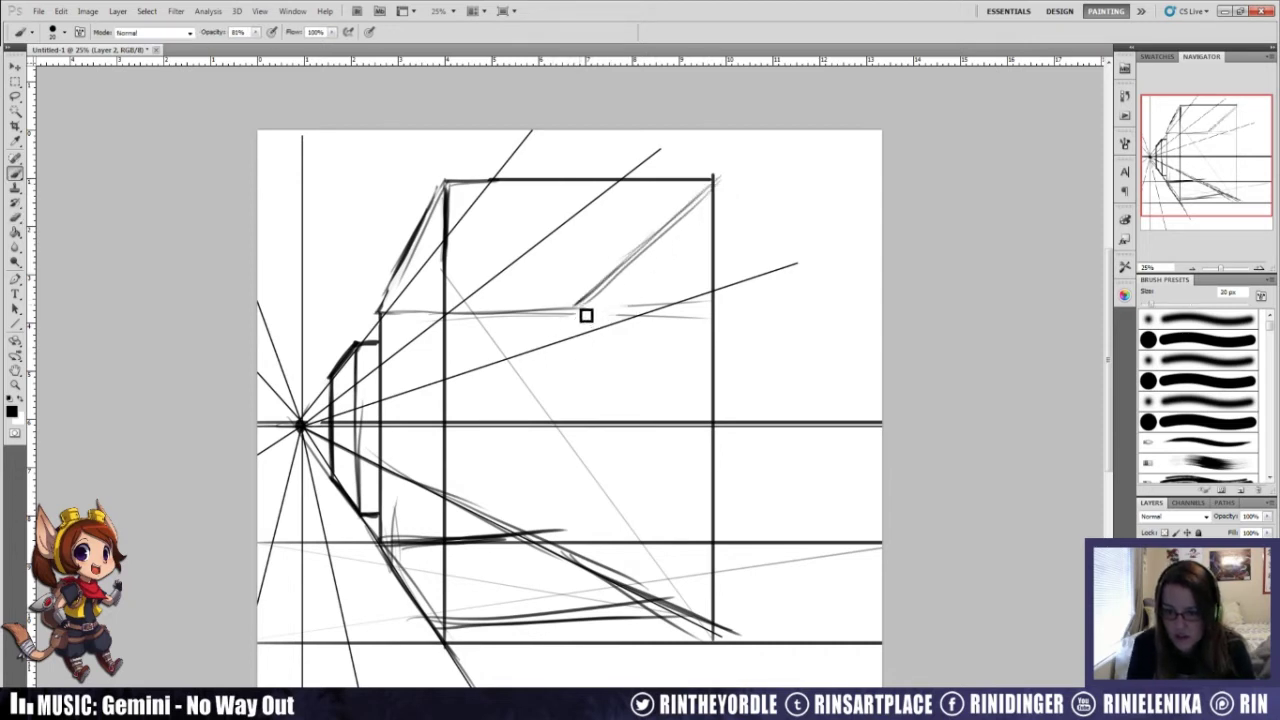
# Step: Sketch the large box's rear right vertical edge, erase the misplaced strokes beside it, and redraw the right top edge to meet it
pyautogui.moveTo(577, 329)
pyautogui.mouseDown()
pyautogui.moveTo(566, 554)
pyautogui.moveTo(580, 300)
pyautogui.moveTo(672, 222)
pyautogui.moveTo(549, 517)
pyautogui.moveTo(553, 469)
pyautogui.mouseUp()
pyautogui.press('e')
pyautogui.press('b')
pyautogui.press('e')
pyautogui.moveTo(570, 512); pyautogui.dragTo(574, 371)
pyautogui.press('b')
pyautogui.moveTo(577, 297); pyautogui.dragTo(683, 232)
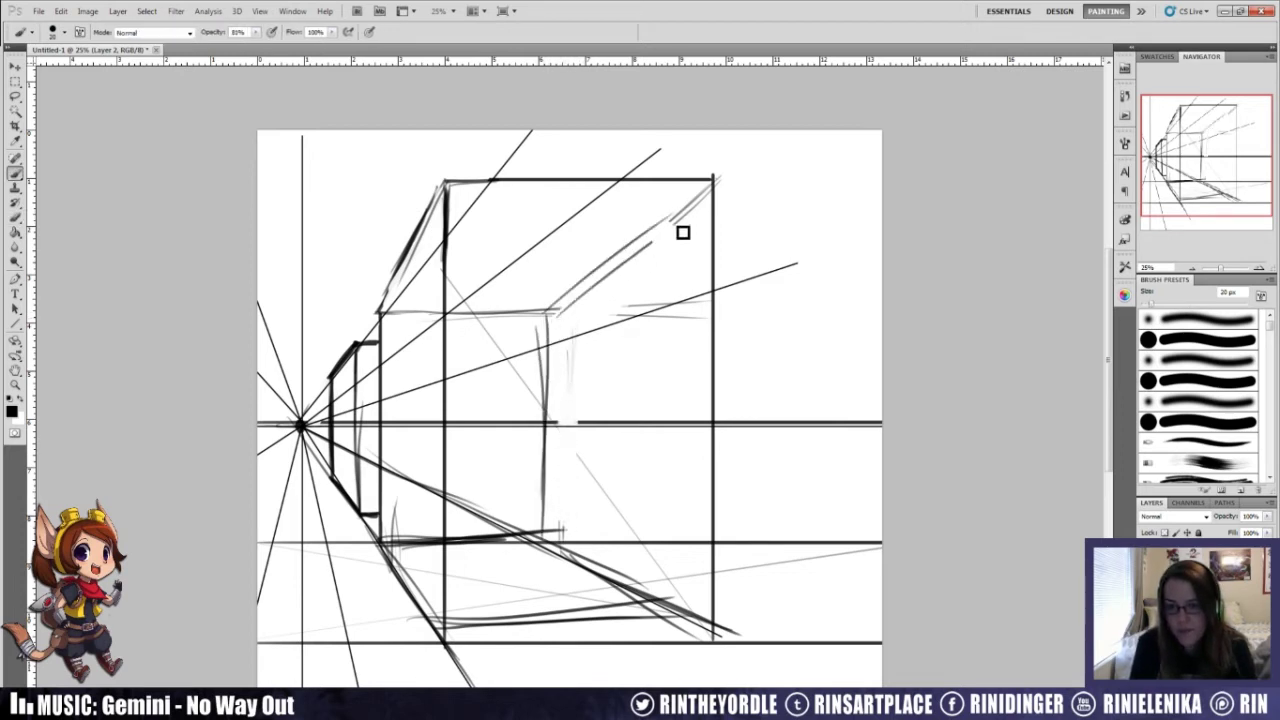
# Step: Clean up and darken the large box's receding right top edge and its rear right vertical edge
pyautogui.press('e')
pyautogui.moveTo(566, 319)
pyautogui.mouseDown()
pyautogui.moveTo(702, 205)
pyautogui.moveTo(606, 260)
pyautogui.moveTo(593, 273)
pyautogui.moveTo(714, 200)
pyautogui.mouseUp()
pyautogui.press('b')
pyautogui.moveTo(551, 326); pyautogui.dragTo(546, 545)
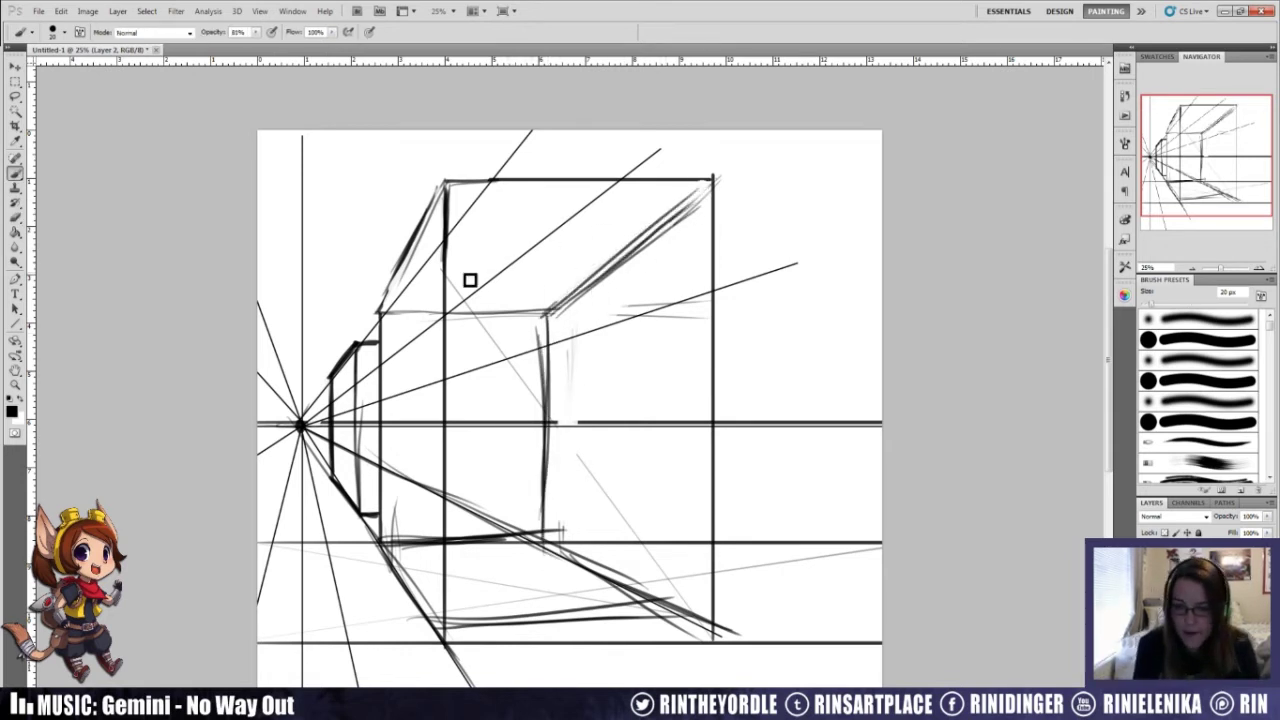
# Step: Sketch a large circle and a smaller circle at its lower right in the box's upper part, and erase box lines beneath them
pyautogui.moveTo(545, 224)
pyautogui.mouseDown()
pyautogui.moveTo(557, 220)
pyautogui.moveTo(577, 260)
pyautogui.moveTo(546, 289)
pyautogui.moveTo(566, 277)
pyautogui.moveTo(600, 297)
pyautogui.moveTo(583, 277)
pyautogui.moveTo(594, 281)
pyautogui.mouseUp()
pyautogui.moveTo(507, 306)
pyautogui.mouseDown()
pyautogui.moveTo(546, 346)
pyautogui.moveTo(525, 320)
pyautogui.moveTo(484, 345)
pyautogui.mouseUp()
pyautogui.press('e')
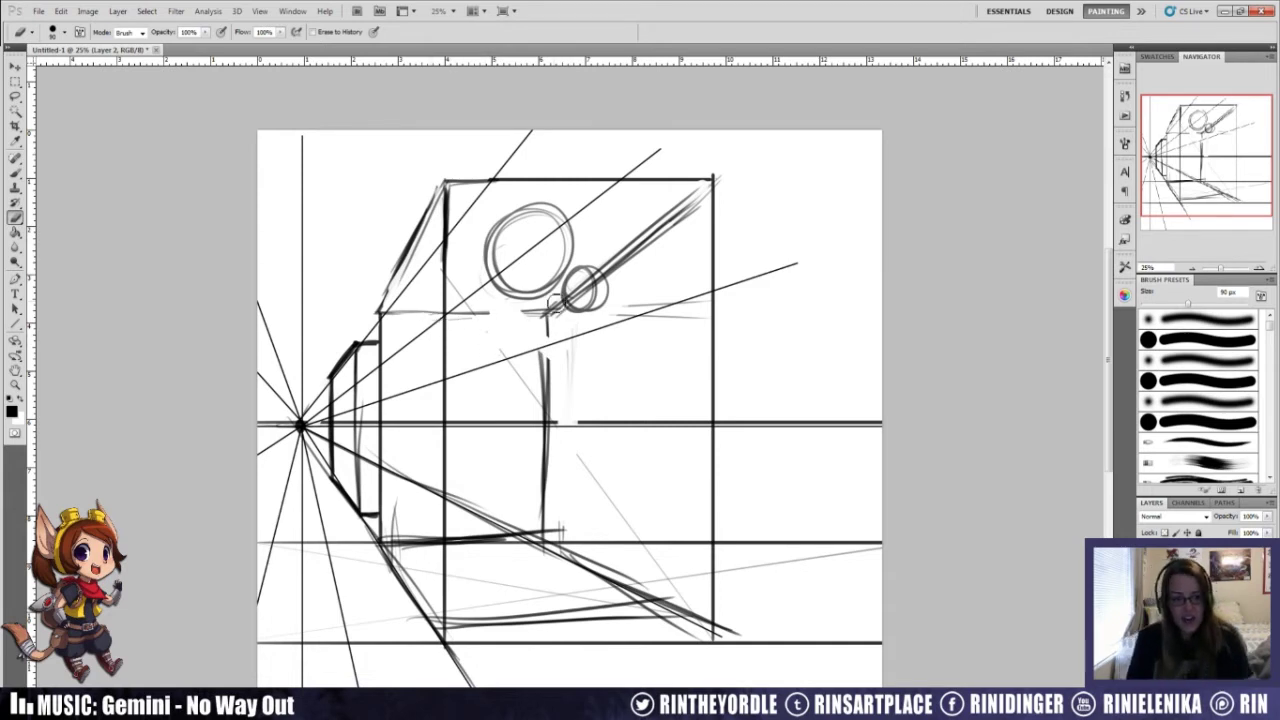
# Step: Draw two downward arrows beside the vanishing point, one ending at the horizon line and one at the guide line below it
pyautogui.press('b')
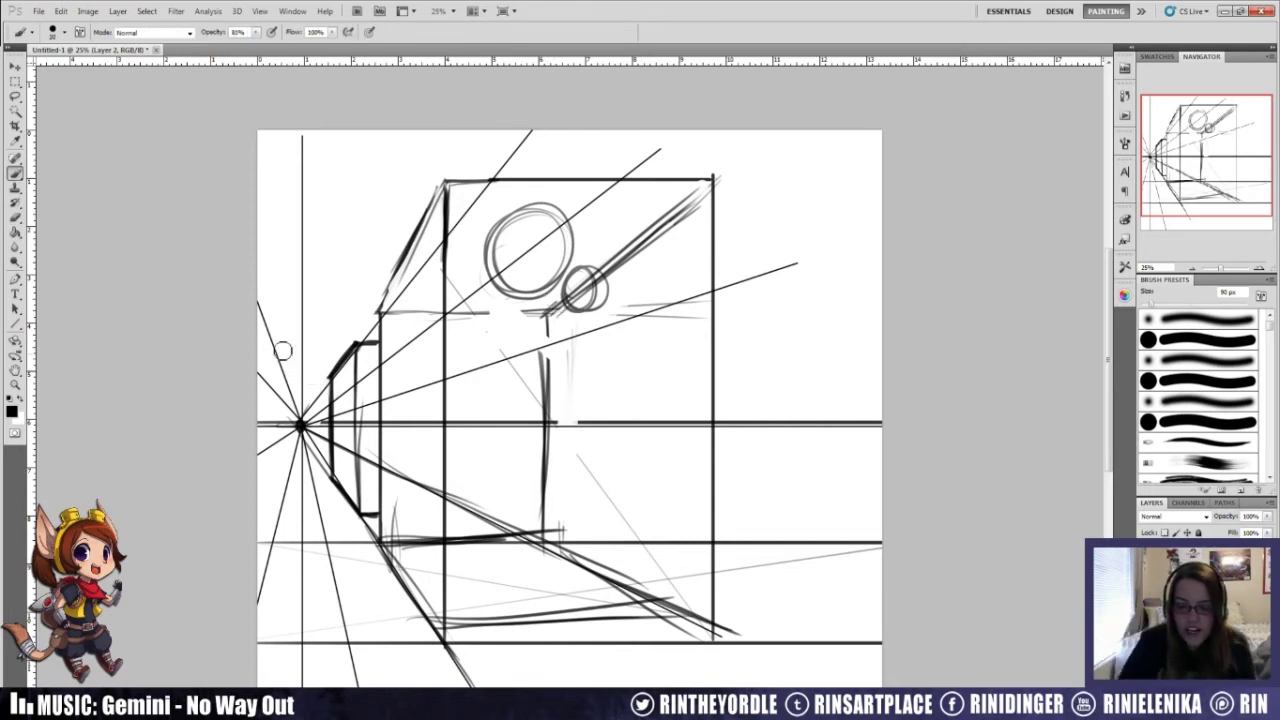
pyautogui.moveTo(280, 323)
pyautogui.mouseDown()
pyautogui.moveTo(293, 428)
pyautogui.moveTo(278, 318)
pyautogui.mouseUp()
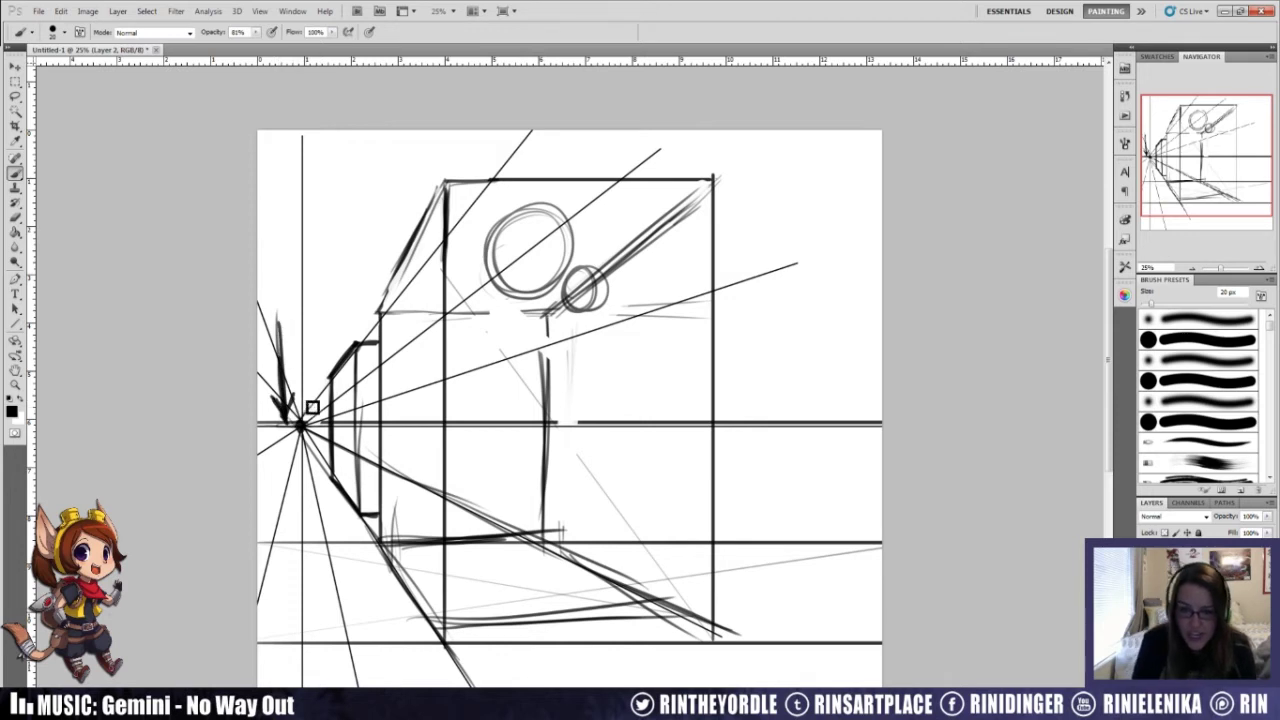
pyautogui.moveTo(555, 300)
pyautogui.mouseDown()
pyautogui.moveTo(516, 326)
pyautogui.moveTo(537, 505)
pyautogui.mouseUp()
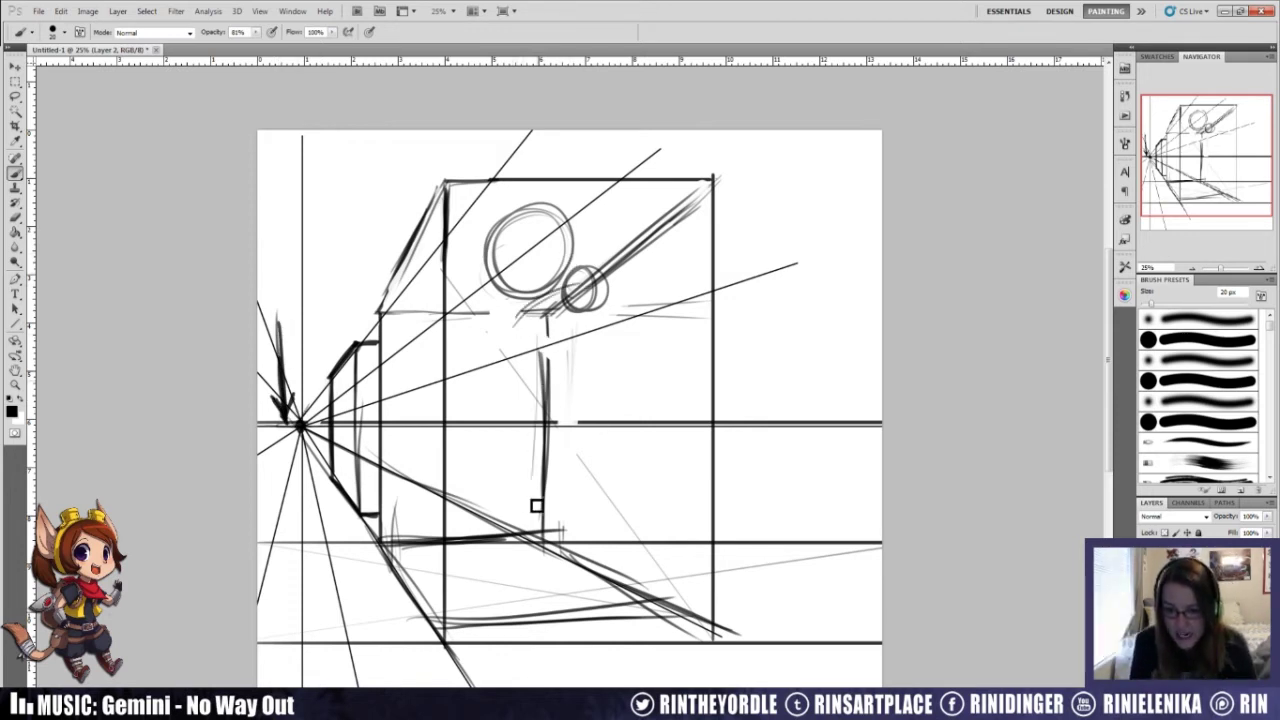
pyautogui.moveTo(300, 516)
pyautogui.mouseDown()
pyautogui.moveTo(297, 455)
pyautogui.moveTo(295, 536)
pyautogui.moveTo(292, 448)
pyautogui.moveTo(296, 545)
pyautogui.moveTo(277, 503)
pyautogui.moveTo(307, 525)
pyautogui.moveTo(298, 546)
pyautogui.moveTo(289, 449)
pyautogui.moveTo(302, 551)
pyautogui.moveTo(300, 505)
pyautogui.mouseUp()
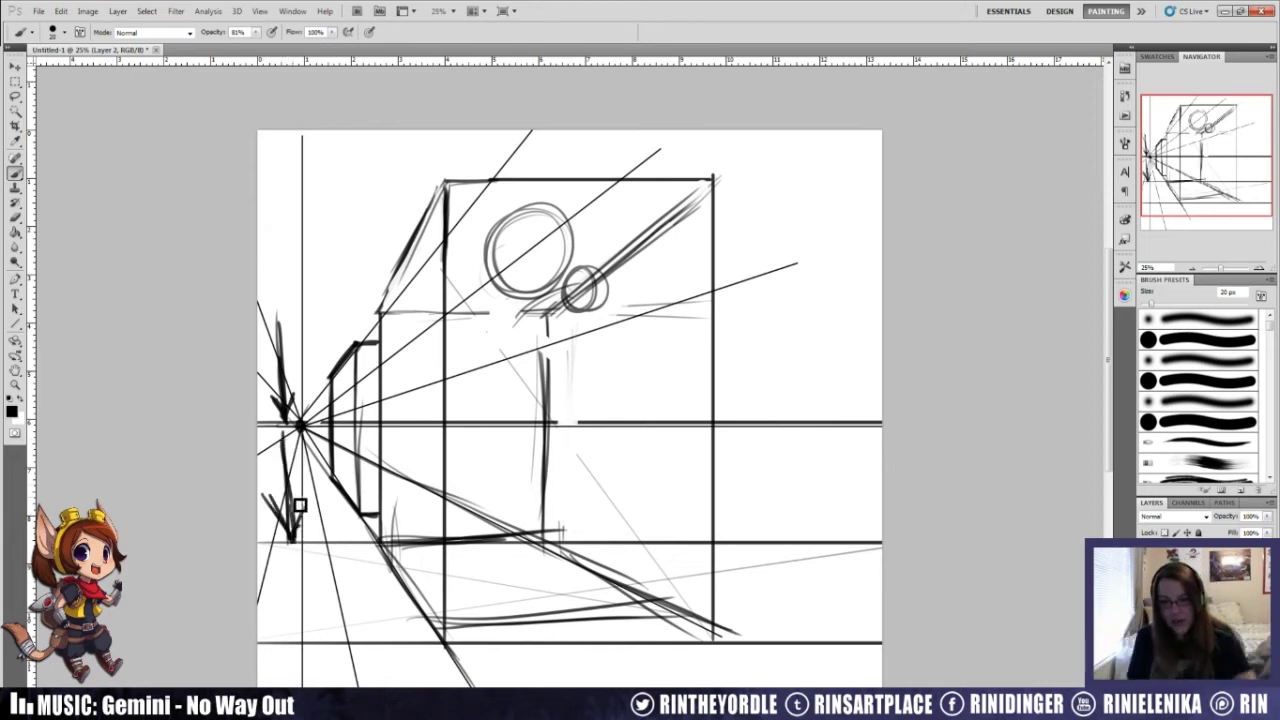
# Step: Sketch a figure's torso, raised rear arm and bent front arm with its fist around the two circles in the large box
pyautogui.moveTo(517, 324)
pyautogui.mouseDown()
pyautogui.moveTo(576, 282)
pyautogui.moveTo(566, 294)
pyautogui.moveTo(504, 248)
pyautogui.moveTo(532, 310)
pyautogui.moveTo(514, 223)
pyautogui.moveTo(543, 251)
pyautogui.moveTo(500, 272)
pyautogui.moveTo(539, 310)
pyautogui.moveTo(522, 318)
pyautogui.moveTo(496, 262)
pyautogui.moveTo(532, 310)
pyautogui.moveTo(556, 288)
pyautogui.moveTo(545, 300)
pyautogui.moveTo(562, 228)
pyautogui.moveTo(546, 320)
pyautogui.moveTo(524, 356)
pyautogui.moveTo(545, 382)
pyautogui.moveTo(607, 281)
pyautogui.moveTo(590, 290)
pyautogui.moveTo(623, 258)
pyautogui.moveTo(610, 264)
pyautogui.moveTo(626, 283)
pyautogui.moveTo(631, 197)
pyautogui.moveTo(566, 155)
pyautogui.moveTo(611, 194)
pyautogui.moveTo(557, 163)
pyautogui.moveTo(613, 261)
pyautogui.moveTo(586, 322)
pyautogui.moveTo(522, 345)
pyautogui.moveTo(497, 394)
pyautogui.moveTo(503, 346)
pyautogui.moveTo(457, 389)
pyautogui.moveTo(489, 363)
pyautogui.moveTo(468, 370)
pyautogui.moveTo(480, 343)
pyautogui.moveTo(598, 396)
pyautogui.moveTo(572, 302)
pyautogui.moveTo(528, 380)
pyautogui.moveTo(594, 381)
pyautogui.mouseUp()
pyautogui.press('e')
pyautogui.press('b')
pyautogui.moveTo(610, 302); pyautogui.dragTo(604, 390)
pyautogui.moveTo(608, 325)
pyautogui.mouseDown()
pyautogui.moveTo(603, 401)
pyautogui.moveTo(577, 440)
pyautogui.moveTo(556, 416)
pyautogui.moveTo(560, 446)
pyautogui.mouseUp()
pyautogui.moveTo(448, 328); pyautogui.dragTo(474, 403)
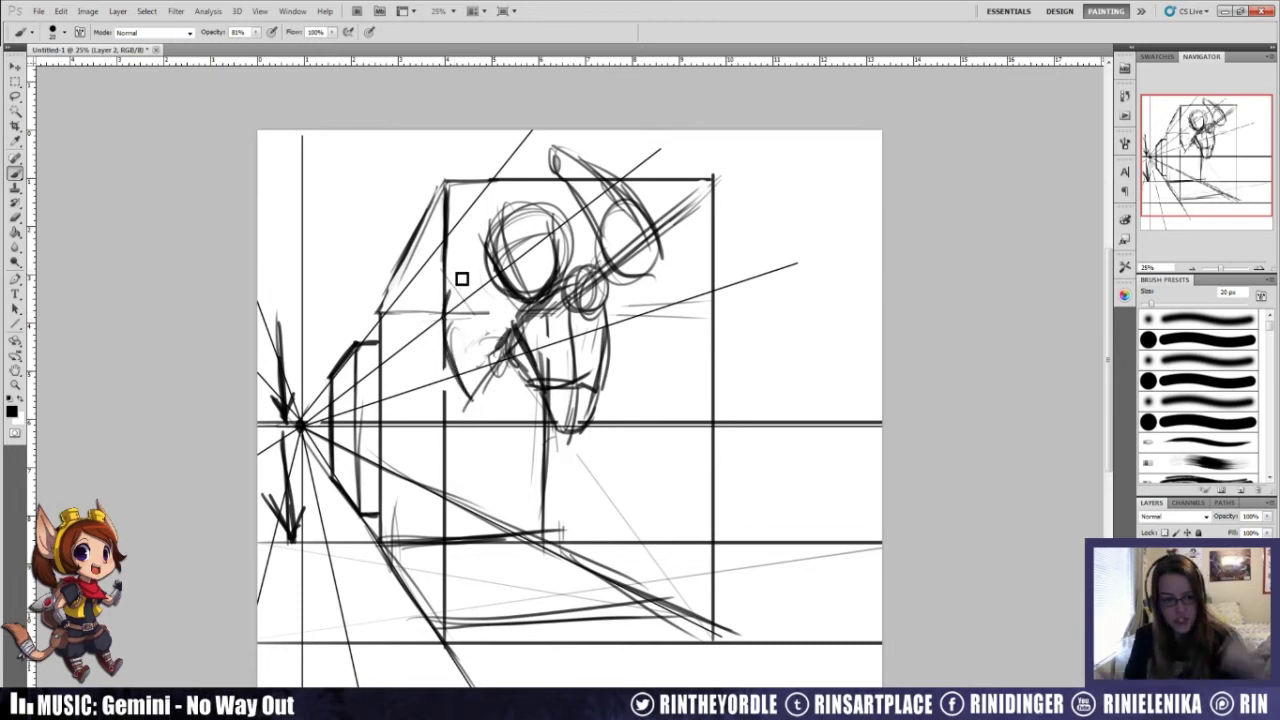
pyautogui.moveTo(457, 288); pyautogui.dragTo(460, 320)
pyautogui.moveTo(480, 343)
pyautogui.mouseDown()
pyautogui.moveTo(481, 413)
pyautogui.moveTo(488, 362)
pyautogui.moveTo(528, 320)
pyautogui.mouseUp()
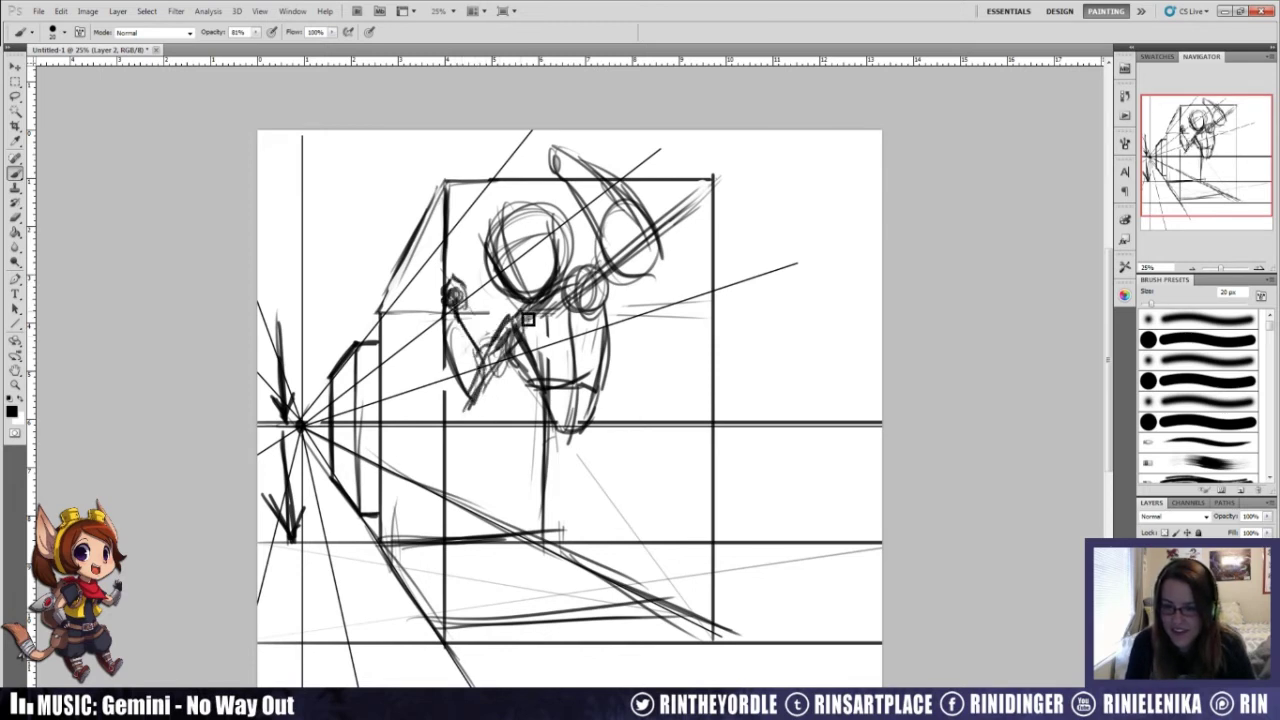
# Step: Sketch the figure's hips, thighs and kneeling lower leg, and strengthen the oval outline of the head
pyautogui.moveTo(515, 384)
pyautogui.mouseDown()
pyautogui.moveTo(566, 434)
pyautogui.moveTo(535, 437)
pyautogui.moveTo(591, 474)
pyautogui.moveTo(560, 438)
pyautogui.moveTo(594, 455)
pyautogui.moveTo(588, 433)
pyautogui.moveTo(559, 470)
pyautogui.mouseUp()
pyautogui.moveTo(488, 236)
pyautogui.mouseDown()
pyautogui.moveTo(520, 211)
pyautogui.moveTo(548, 219)
pyautogui.moveTo(500, 230)
pyautogui.moveTo(552, 226)
pyautogui.mouseUp()
pyautogui.moveTo(612, 436)
pyautogui.mouseDown()
pyautogui.moveTo(600, 470)
pyautogui.moveTo(559, 433)
pyautogui.moveTo(450, 492)
pyautogui.mouseUp()
pyautogui.moveTo(586, 472)
pyautogui.mouseDown()
pyautogui.moveTo(556, 474)
pyautogui.moveTo(583, 566)
pyautogui.moveTo(596, 496)
pyautogui.moveTo(571, 578)
pyautogui.moveTo(528, 535)
pyautogui.moveTo(551, 594)
pyautogui.mouseUp()
pyautogui.moveTo(601, 549)
pyautogui.mouseDown()
pyautogui.moveTo(569, 575)
pyautogui.moveTo(651, 604)
pyautogui.moveTo(595, 558)
pyautogui.moveTo(606, 553)
pyautogui.moveTo(623, 607)
pyautogui.moveTo(588, 603)
pyautogui.moveTo(635, 582)
pyautogui.moveTo(667, 632)
pyautogui.moveTo(635, 589)
pyautogui.mouseUp()
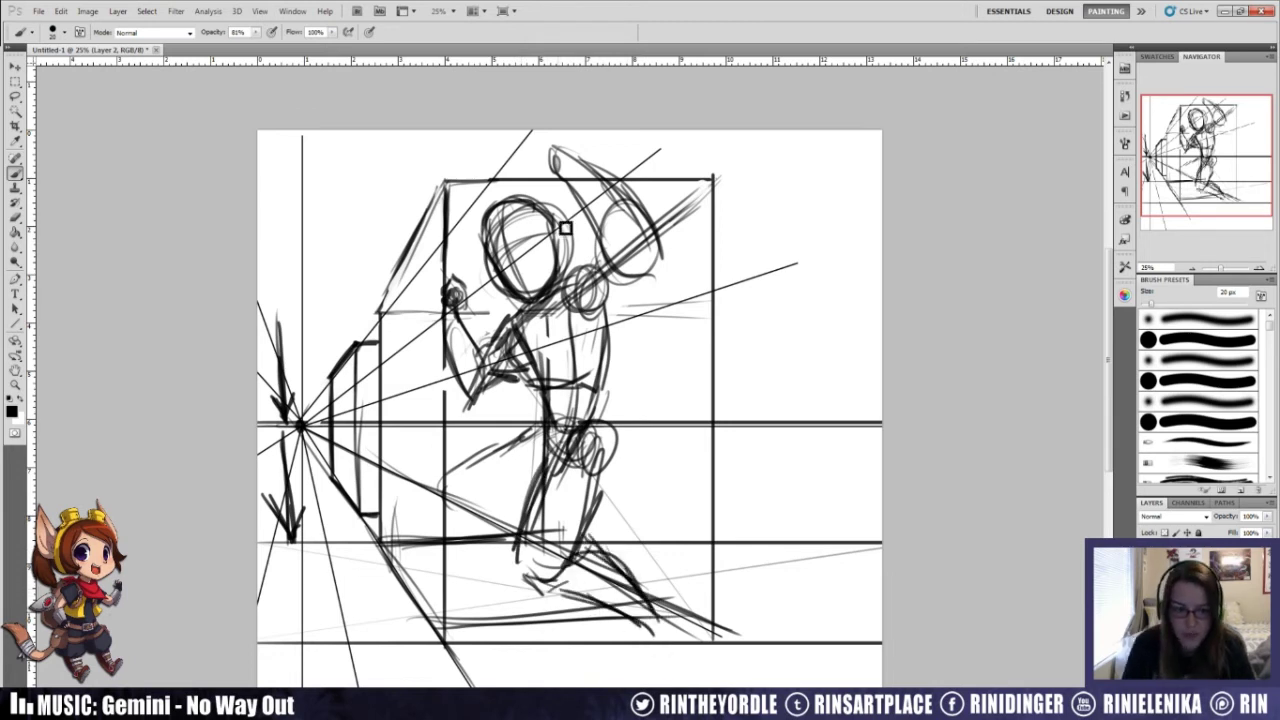
# Step: Sketch the raised arm's hand, the kneeling leg's foot and the bent front leg down to its foot
pyautogui.moveTo(582, 187)
pyautogui.mouseDown()
pyautogui.moveTo(610, 158)
pyautogui.moveTo(630, 195)
pyautogui.mouseUp()
pyautogui.moveTo(605, 607)
pyautogui.mouseDown()
pyautogui.moveTo(595, 600)
pyautogui.moveTo(660, 620)
pyautogui.moveTo(591, 649)
pyautogui.moveTo(655, 640)
pyautogui.mouseUp()
pyautogui.moveTo(529, 450)
pyautogui.mouseDown()
pyautogui.moveTo(458, 500)
pyautogui.moveTo(460, 529)
pyautogui.moveTo(539, 484)
pyautogui.moveTo(541, 507)
pyautogui.moveTo(470, 536)
pyautogui.moveTo(519, 448)
pyautogui.moveTo(483, 468)
pyautogui.moveTo(447, 535)
pyautogui.moveTo(459, 498)
pyautogui.moveTo(446, 506)
pyautogui.moveTo(490, 528)
pyautogui.moveTo(444, 573)
pyautogui.mouseUp()
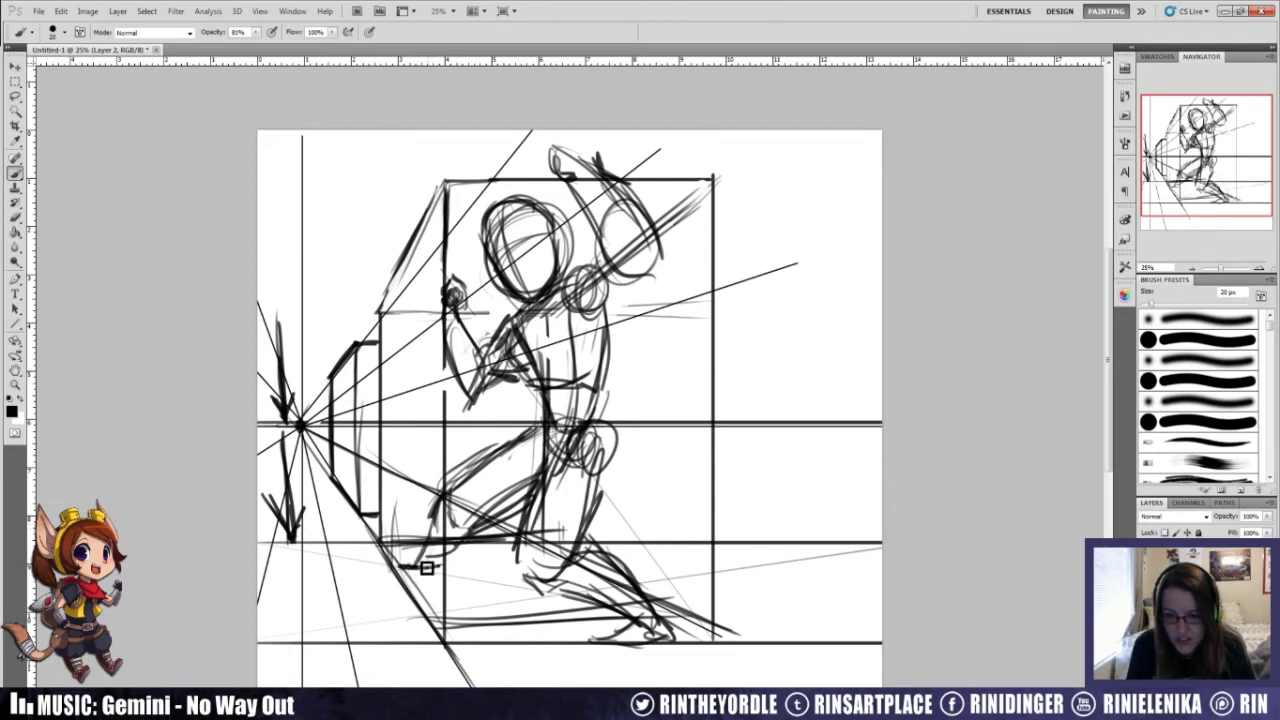
pyautogui.moveTo(456, 557)
pyautogui.mouseDown()
pyautogui.moveTo(468, 484)
pyautogui.moveTo(432, 559)
pyautogui.moveTo(453, 560)
pyautogui.moveTo(492, 500)
pyautogui.moveTo(483, 483)
pyautogui.moveTo(468, 552)
pyautogui.moveTo(505, 525)
pyautogui.mouseUp()
# Step: Erase stray lines across the bent front leg and redraw its thigh, knee and shin with darker outlines
pyautogui.press('e')
pyautogui.press('b')
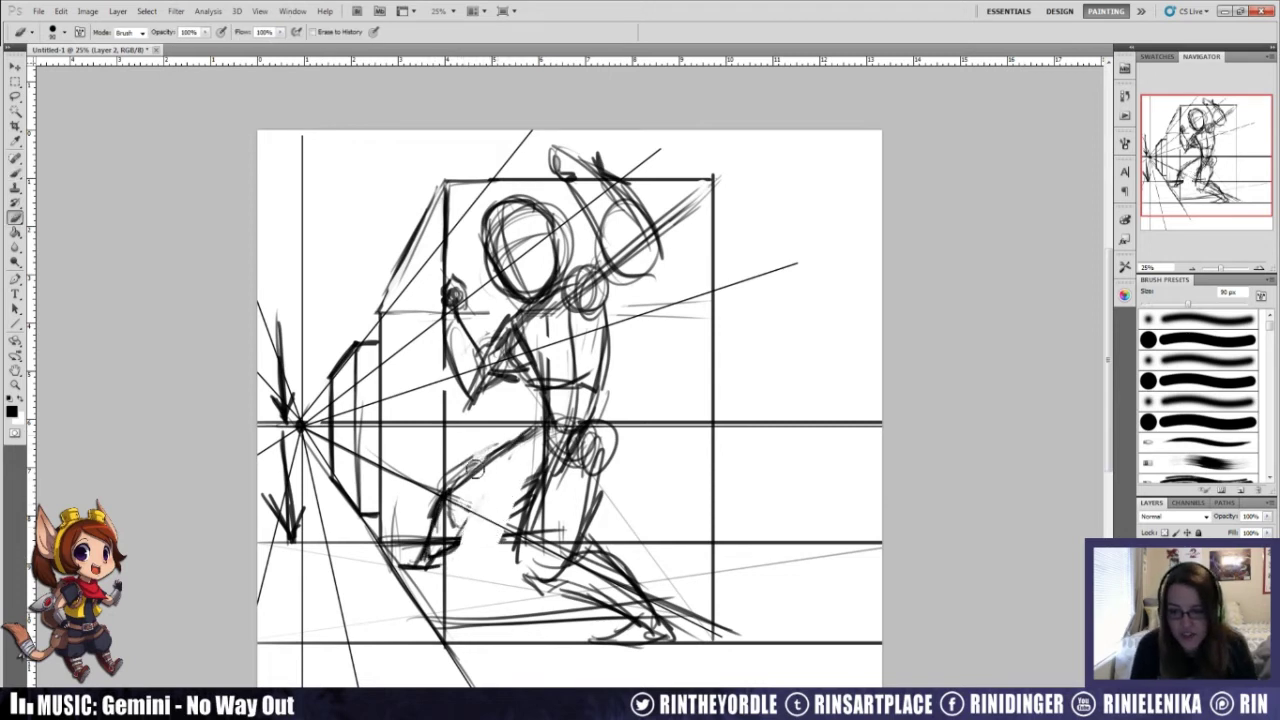
pyautogui.moveTo(556, 420)
pyautogui.mouseDown()
pyautogui.moveTo(501, 463)
pyautogui.moveTo(511, 500)
pyautogui.moveTo(493, 471)
pyautogui.moveTo(453, 501)
pyautogui.moveTo(457, 491)
pyautogui.moveTo(471, 511)
pyautogui.moveTo(477, 472)
pyautogui.moveTo(460, 503)
pyautogui.moveTo(490, 495)
pyautogui.moveTo(521, 440)
pyautogui.moveTo(460, 492)
pyautogui.moveTo(505, 508)
pyautogui.moveTo(463, 475)
pyautogui.moveTo(478, 528)
pyautogui.moveTo(440, 570)
pyautogui.mouseUp()
pyautogui.press('e')
pyautogui.press('b')
pyautogui.press('e')
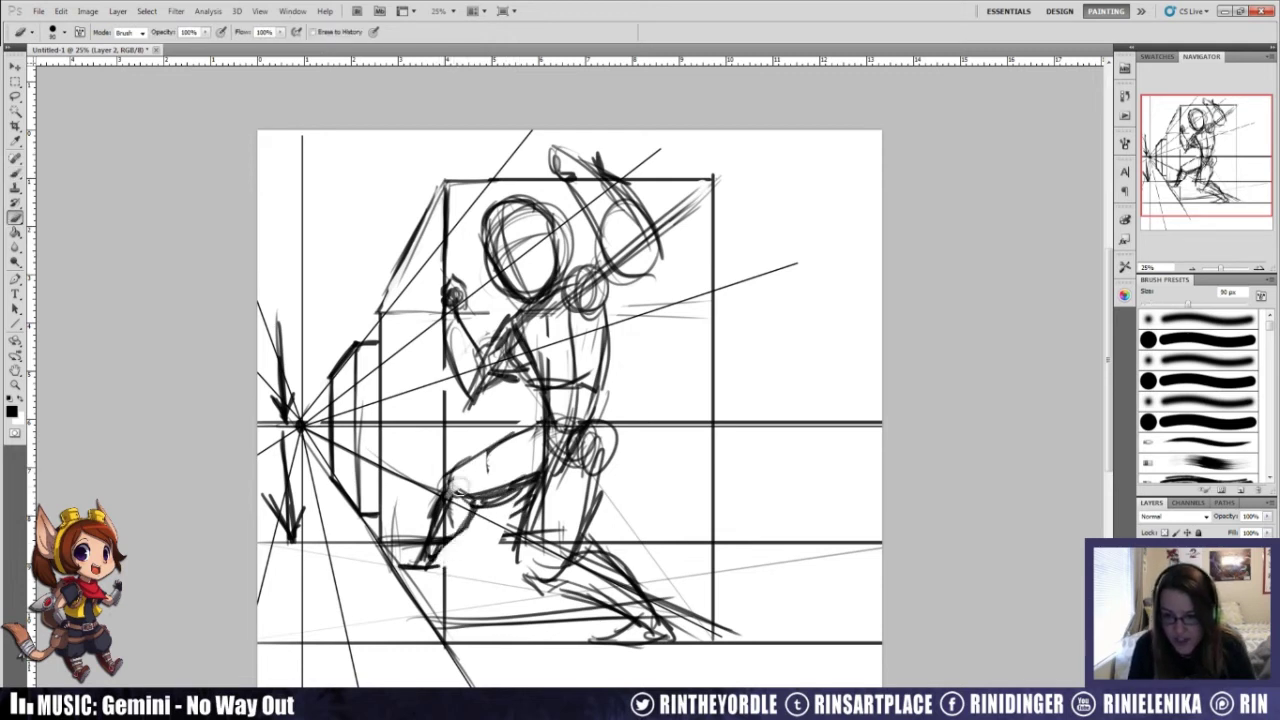
pyautogui.press('b')
pyautogui.moveTo(478, 463)
pyautogui.mouseDown()
pyautogui.moveTo(525, 438)
pyautogui.moveTo(464, 476)
pyautogui.moveTo(488, 496)
pyautogui.moveTo(453, 499)
pyautogui.moveTo(449, 532)
pyautogui.moveTo(473, 544)
pyautogui.moveTo(437, 571)
pyautogui.moveTo(403, 572)
pyautogui.moveTo(431, 552)
pyautogui.mouseUp()
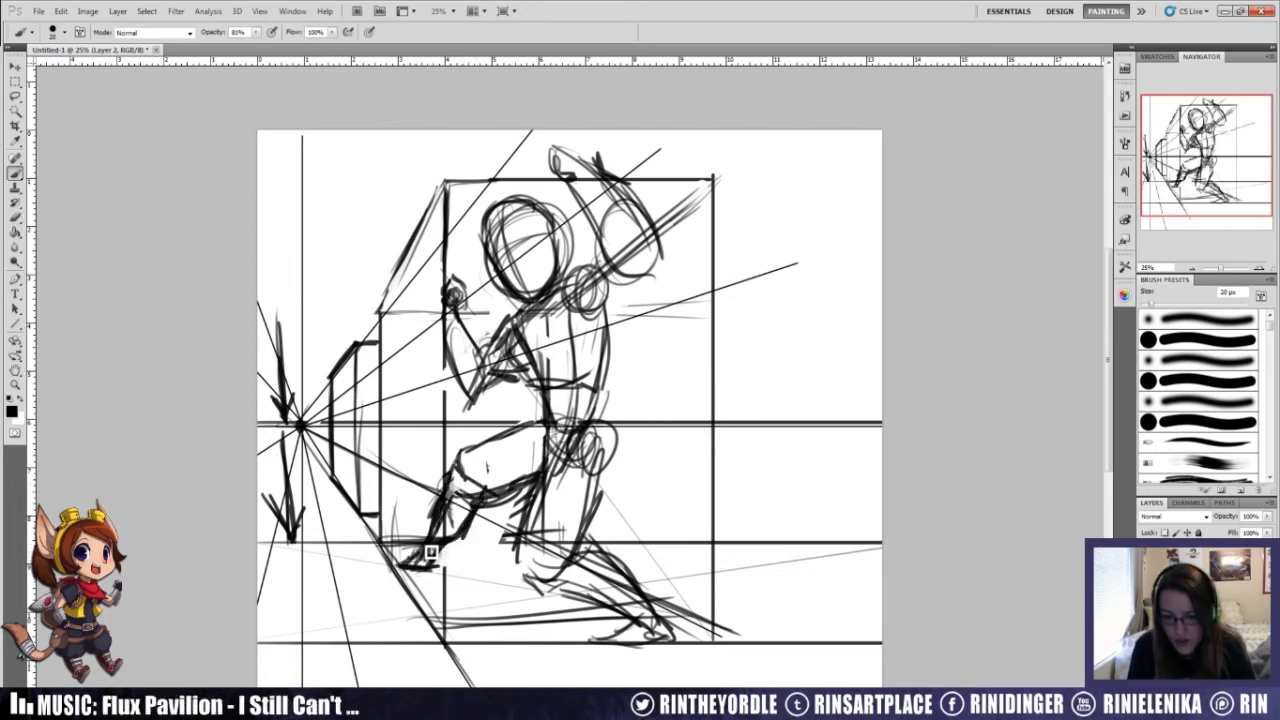
# Step: Darken the kneeling leg's thigh and knee outlines and add curved centre guidelines to the head
pyautogui.moveTo(538, 538)
pyautogui.mouseDown()
pyautogui.moveTo(562, 583)
pyautogui.moveTo(581, 548)
pyautogui.mouseUp()
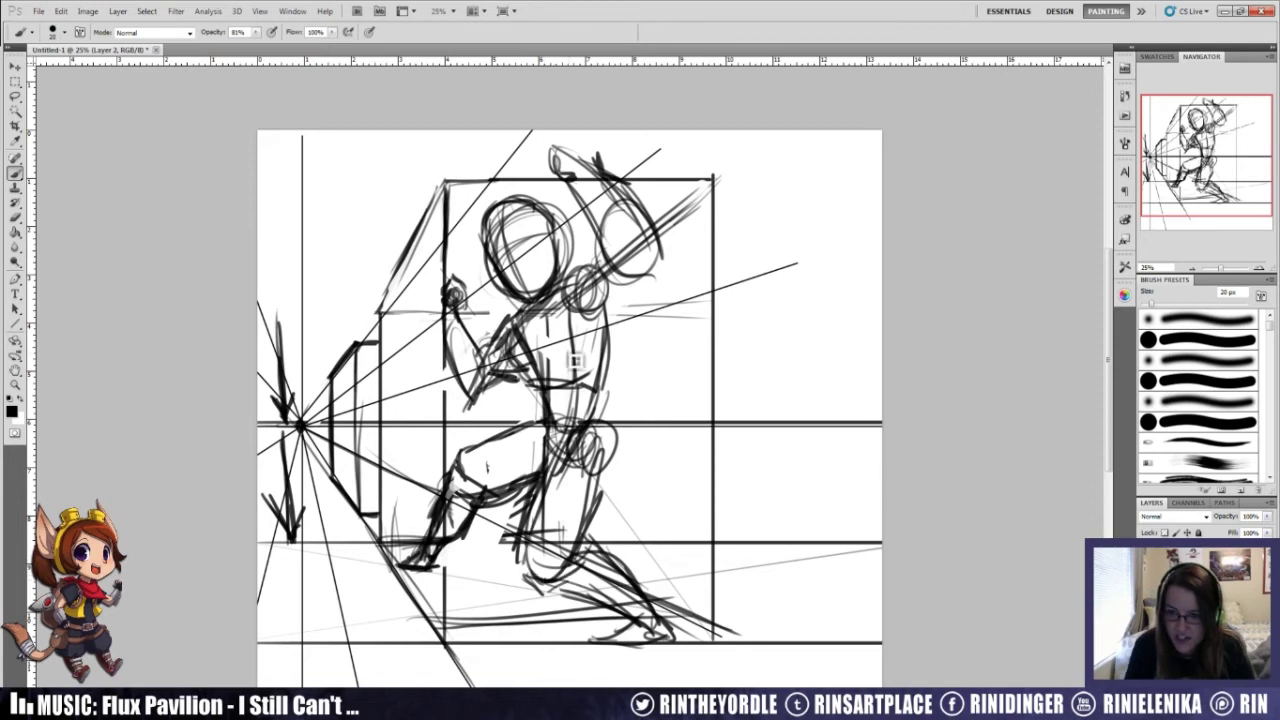
pyautogui.moveTo(530, 500); pyautogui.dragTo(497, 603)
pyautogui.moveTo(545, 480); pyautogui.dragTo(548, 587)
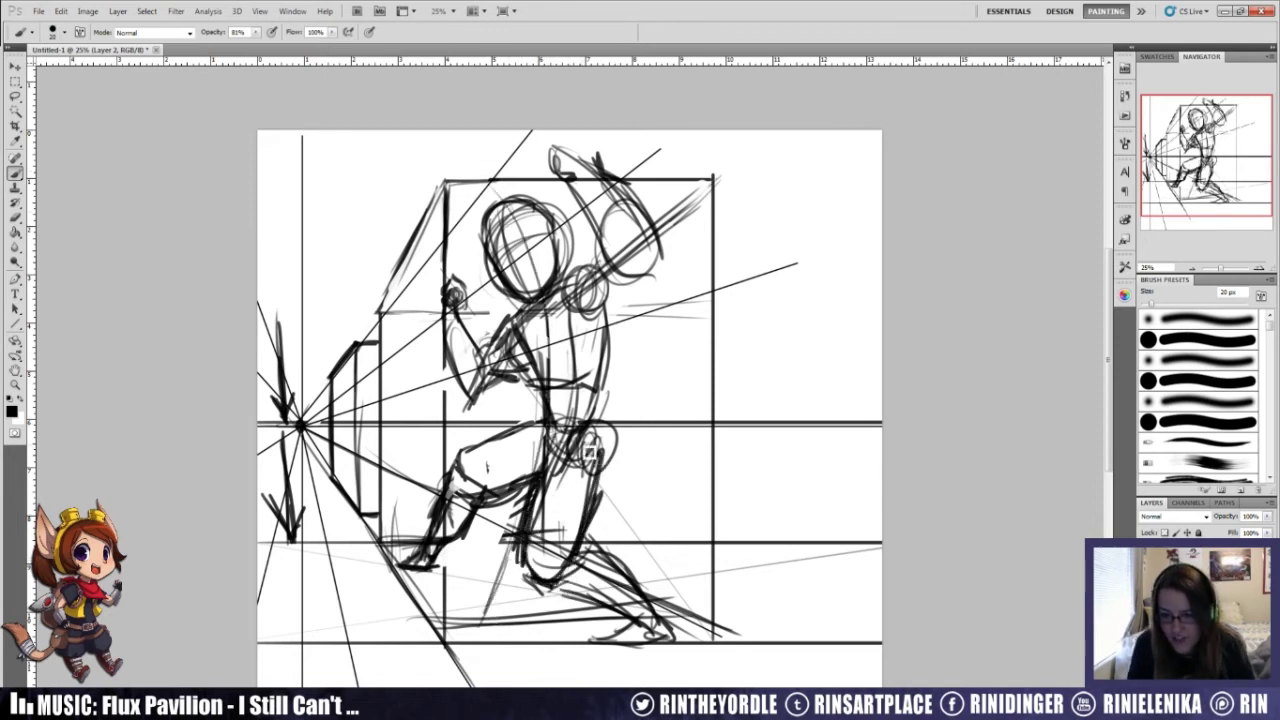
# Step: Erase the construction lines inside the torso and hips, and redraw the neck, chest and rear shoulder outlines
pyautogui.press('e')
pyautogui.moveTo(552, 358); pyautogui.dragTo(548, 316)
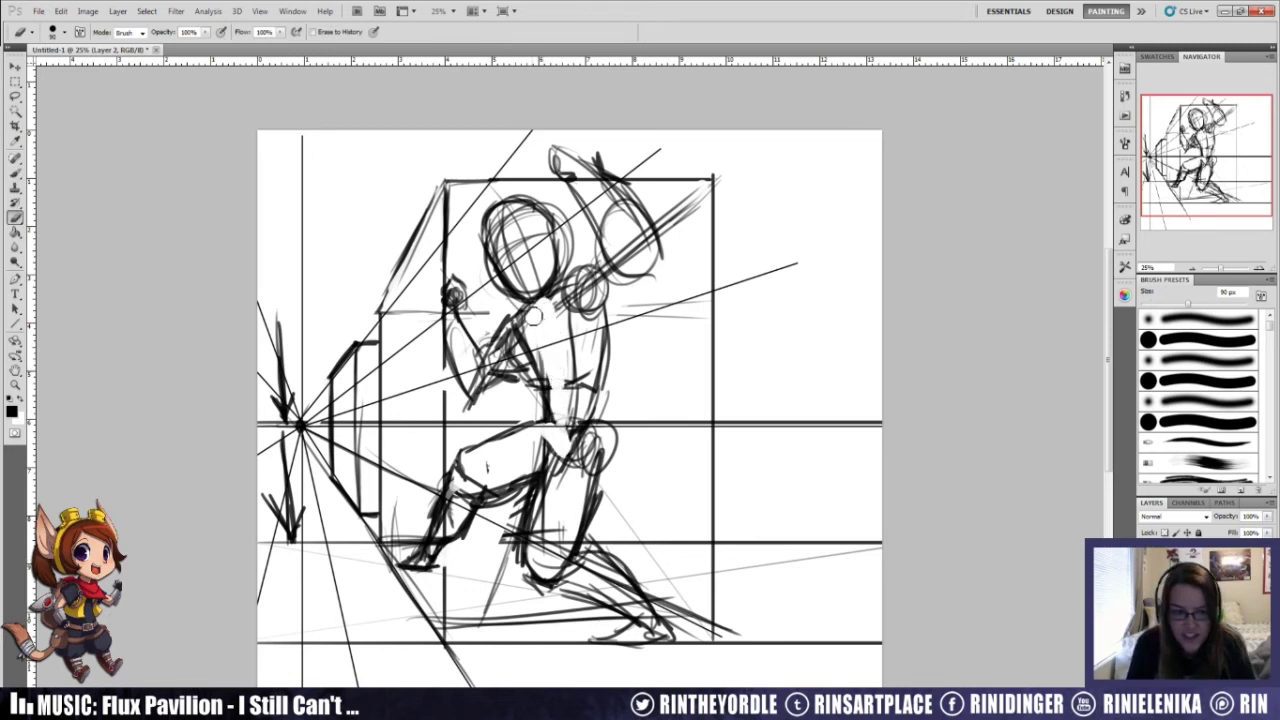
pyautogui.press('b')
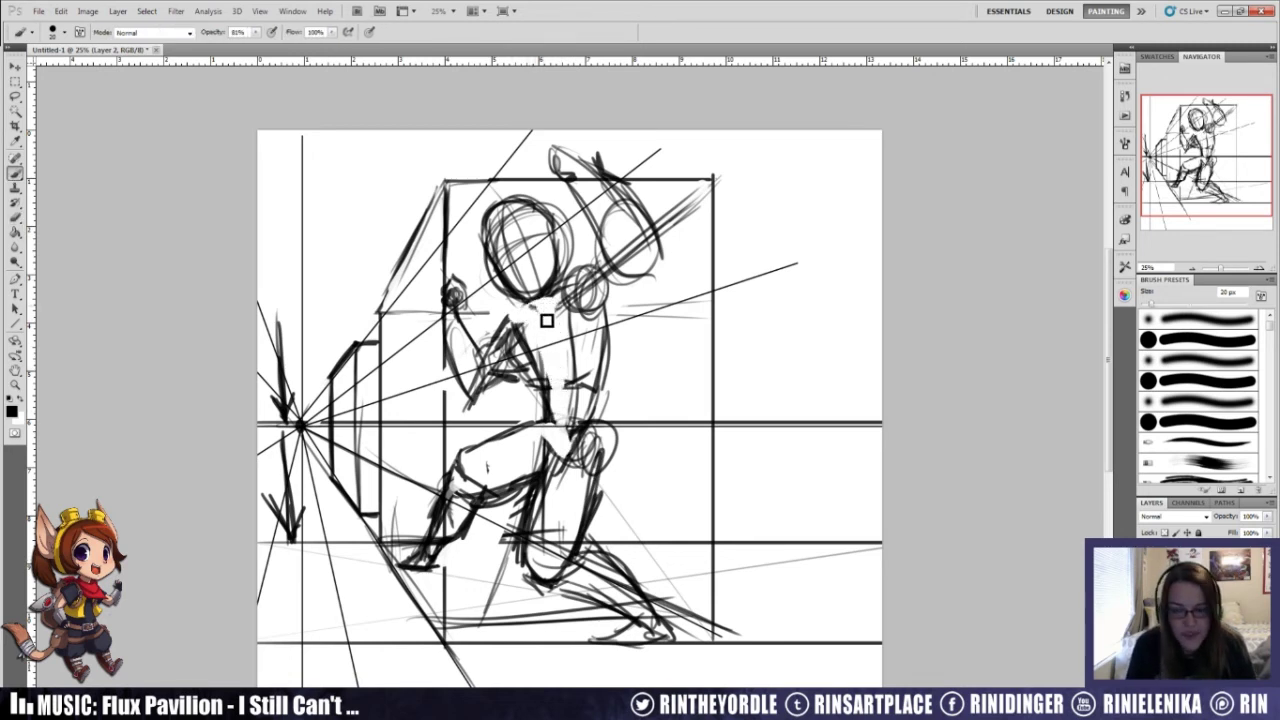
pyautogui.moveTo(561, 296)
pyautogui.mouseDown()
pyautogui.moveTo(549, 321)
pyautogui.moveTo(514, 325)
pyautogui.moveTo(549, 391)
pyautogui.mouseUp()
pyautogui.moveTo(515, 345)
pyautogui.mouseDown()
pyautogui.moveTo(549, 396)
pyautogui.moveTo(494, 360)
pyautogui.moveTo(532, 388)
pyautogui.moveTo(540, 368)
pyautogui.mouseUp()
pyautogui.moveTo(582, 288)
pyautogui.mouseDown()
pyautogui.moveTo(575, 318)
pyautogui.moveTo(590, 331)
pyautogui.mouseUp()
pyautogui.moveTo(586, 274)
pyautogui.mouseDown()
pyautogui.moveTo(566, 318)
pyautogui.moveTo(600, 268)
pyautogui.moveTo(611, 291)
pyautogui.moveTo(598, 322)
pyautogui.moveTo(620, 297)
pyautogui.moveTo(590, 380)
pyautogui.mouseUp()
# Step: Refine the torso and rear shoulder by alternately erasing and redrawing, and erase part of the head's centre guideline
pyautogui.press('e')
pyautogui.press('b')
pyautogui.press('e')
pyautogui.press('b')
pyautogui.press('e')
pyautogui.press('b')
pyautogui.moveTo(571, 330)
pyautogui.mouseDown()
pyautogui.moveTo(570, 380)
pyautogui.moveTo(580, 327)
pyautogui.mouseUp()
pyautogui.press('e')
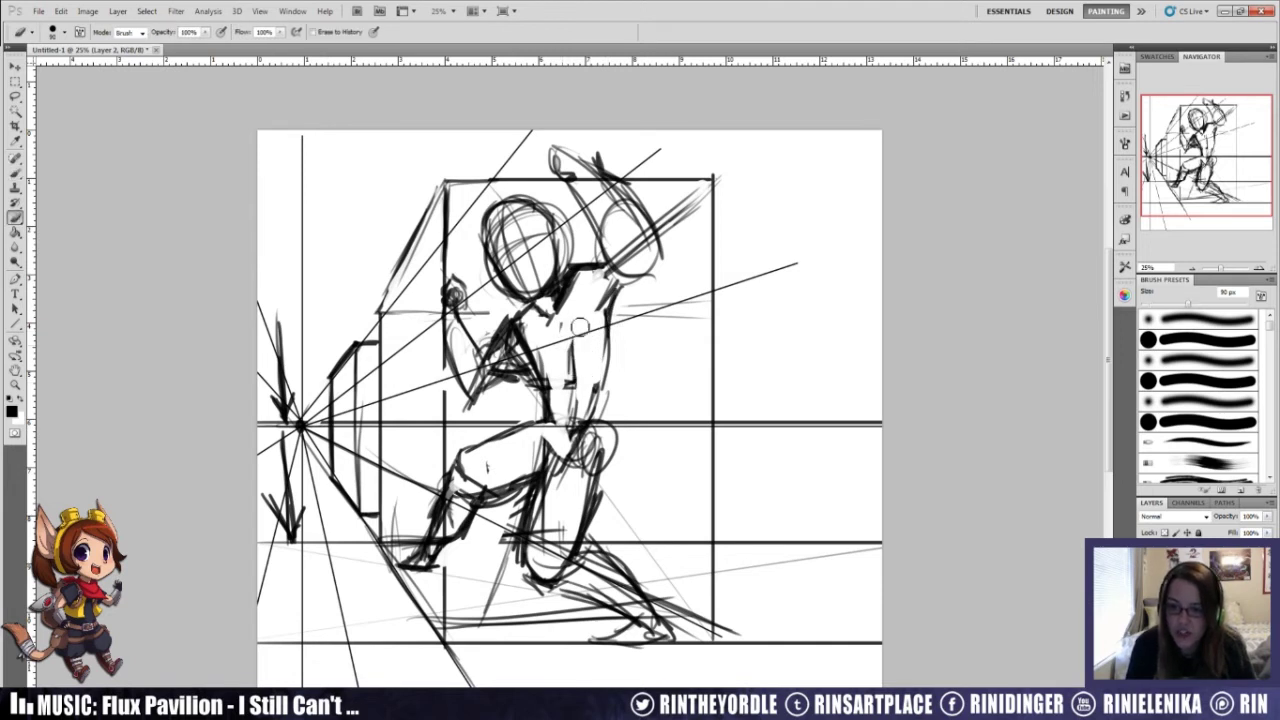
pyautogui.moveTo(515, 228); pyautogui.dragTo(528, 278)
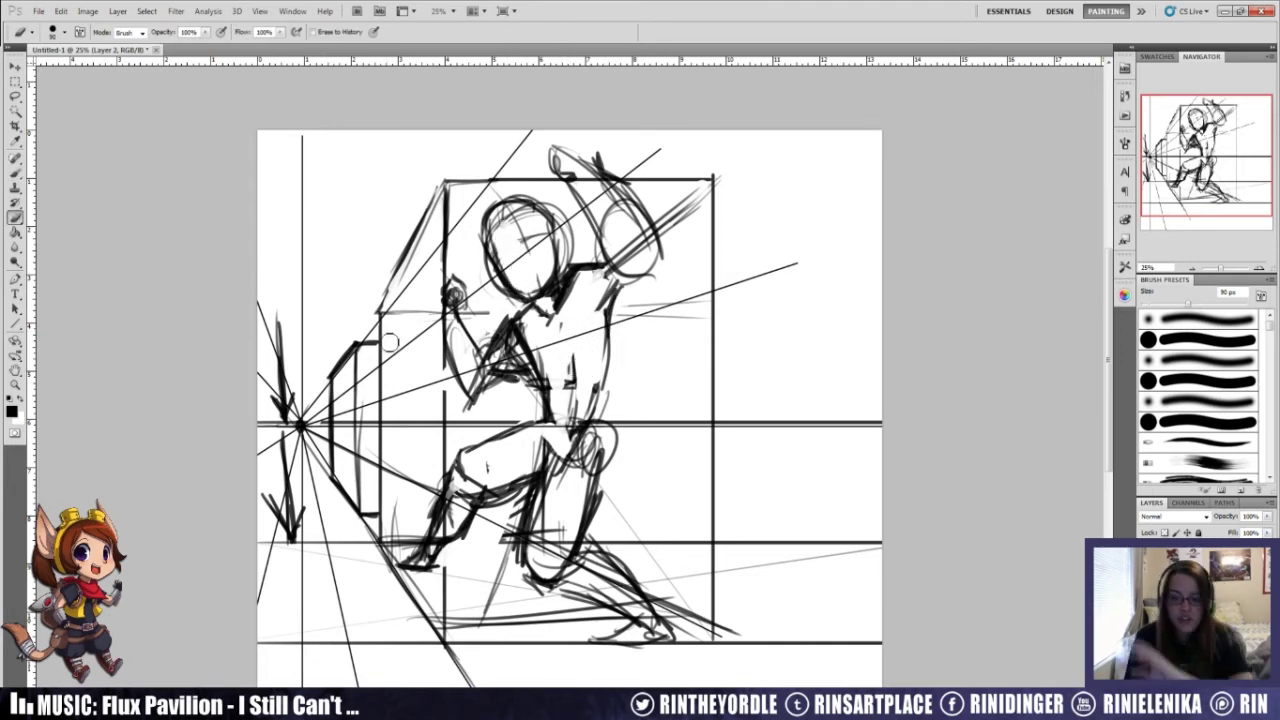
# Step: Enlarge the eraser to 700 px and erase the small box, the arrows and the thick marks around the vanishing point
pyautogui.press(']')
pyautogui.press(']')
pyautogui.press(']')
pyautogui.moveTo(298, 338); pyautogui.dragTo(288, 630)
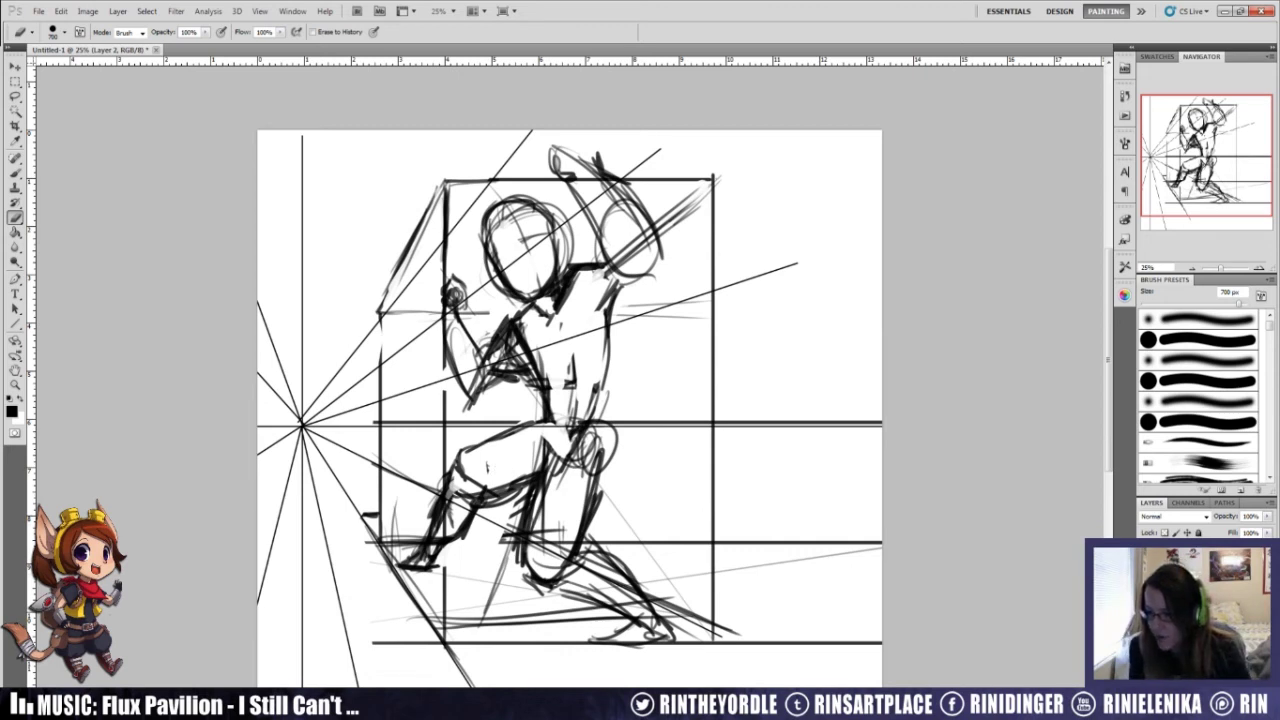
# Step: Remove the thin guide lines radiating from the vanishing point, along with the thin horizon line
pyautogui.hotkey('ctrl', 'z')
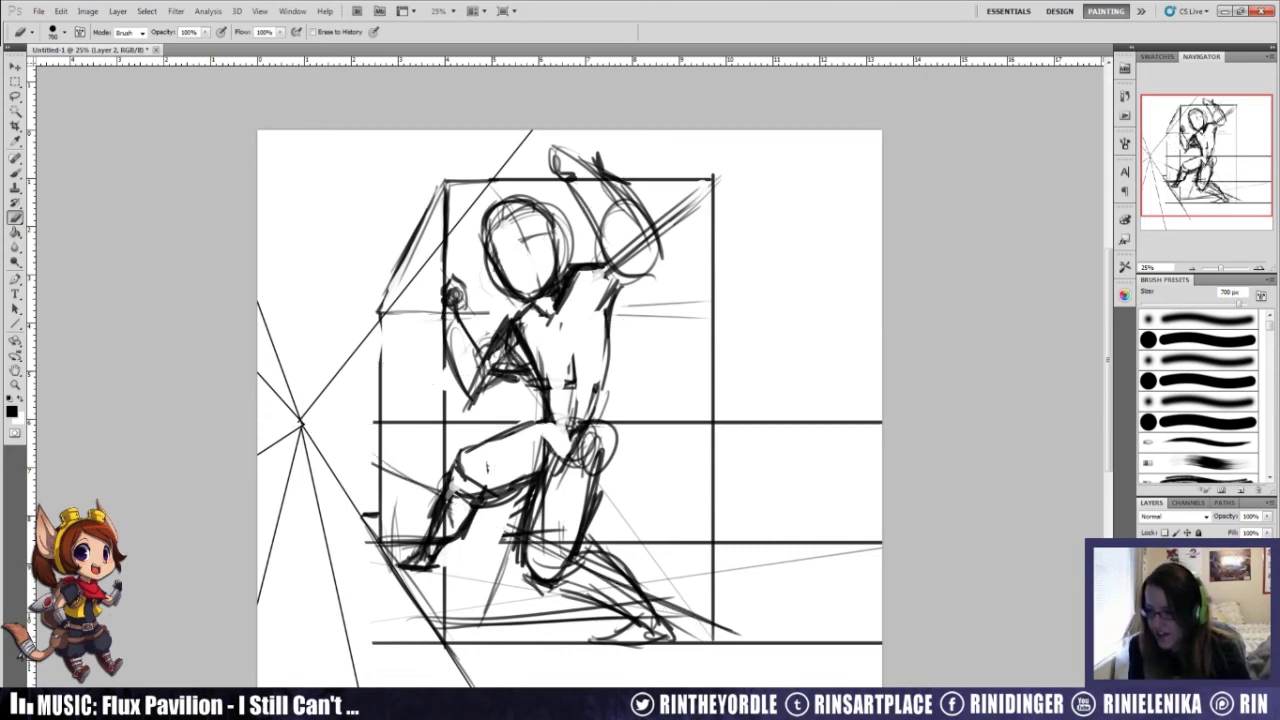
pyautogui.hotkey('ctrl', 'alt', 'z')
pyautogui.hotkey('ctrl', 'alt', 'z')
pyautogui.hotkey('ctrl', 'alt', 'z')
pyautogui.hotkey('ctrl', 'alt', 'z')
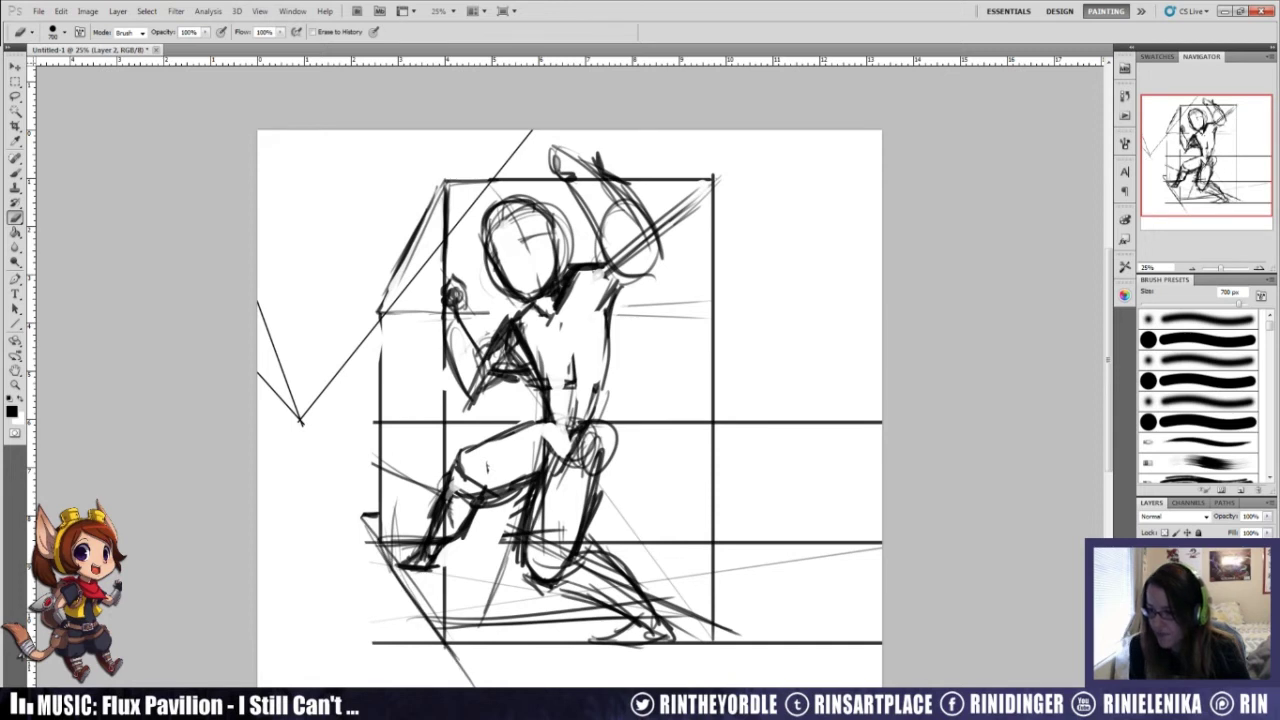
pyautogui.hotkey('ctrl', 'alt', 'z')
pyautogui.hotkey('ctrl', 'alt', 'z')
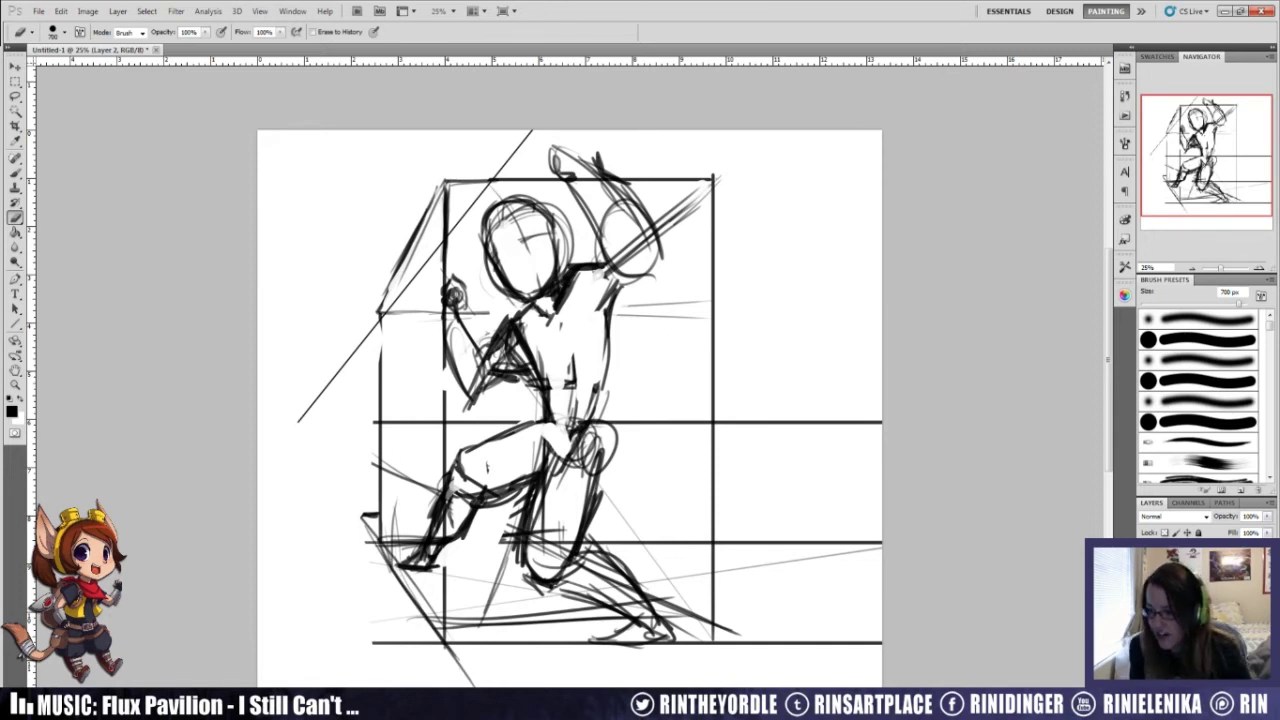
pyautogui.hotkey('ctrl', 'alt', 'z')
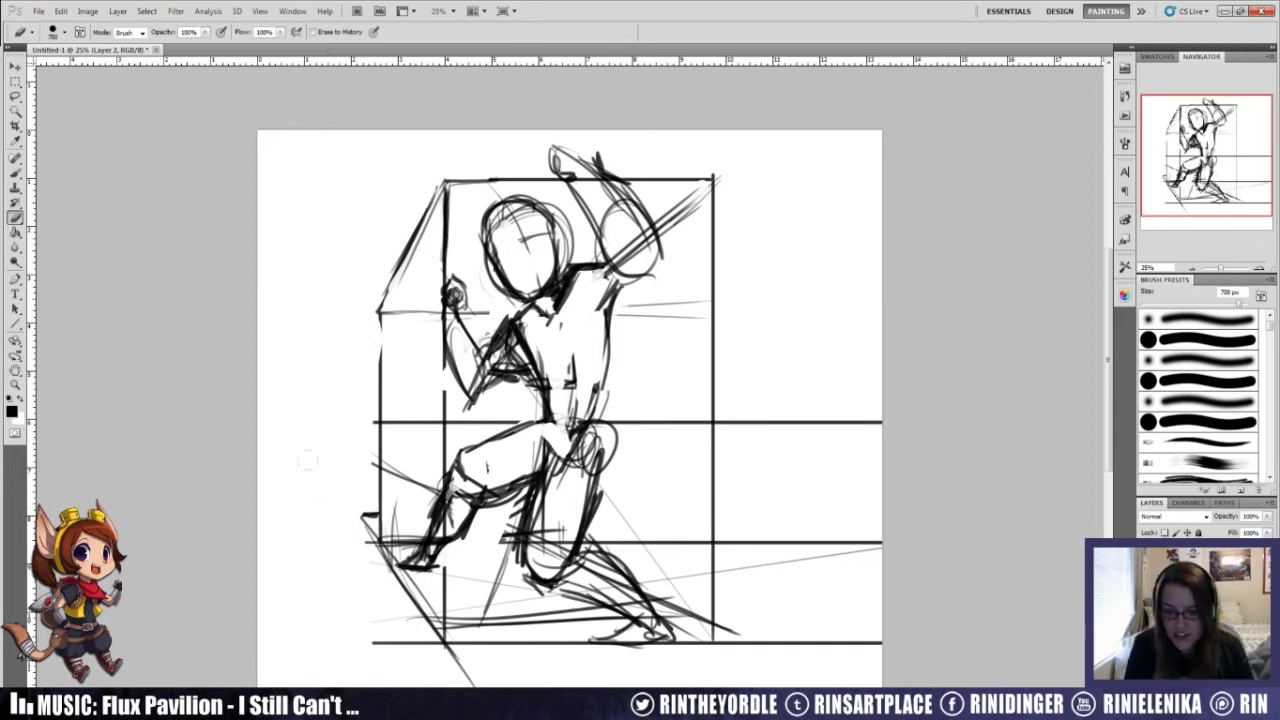
pyautogui.hotkey('ctrl', 'alt', 'z')
pyautogui.hotkey('ctrl', 'alt', 'z')
pyautogui.hotkey('ctrl', 'alt', 'z')
pyautogui.hotkey('ctrl', 'alt', 'z')
# Step: Erase the large box's edges and leftover guide strokes around the figure, reducing the eraser size for the areas near its outline
pyautogui.press(']')
pyautogui.press(']')
pyautogui.press(']')
pyautogui.moveTo(307, 320)
pyautogui.mouseDown()
pyautogui.moveTo(305, 223)
pyautogui.moveTo(267, 241)
pyautogui.mouseUp()
pyautogui.press('[')
pyautogui.press('[')
pyautogui.press('[')
pyautogui.press('[')
pyautogui.press('[')
pyautogui.press('[')
pyautogui.press('[')
pyautogui.moveTo(405, 240); pyautogui.dragTo(466, 157)
pyautogui.moveTo(653, 182)
pyautogui.mouseDown()
pyautogui.moveTo(703, 286)
pyautogui.moveTo(607, 486)
pyautogui.mouseUp()
pyautogui.moveTo(662, 535)
pyautogui.mouseDown()
pyautogui.moveTo(689, 543)
pyautogui.moveTo(523, 620)
pyautogui.moveTo(445, 610)
pyautogui.moveTo(401, 568)
pyautogui.mouseUp()
pyautogui.press('b')
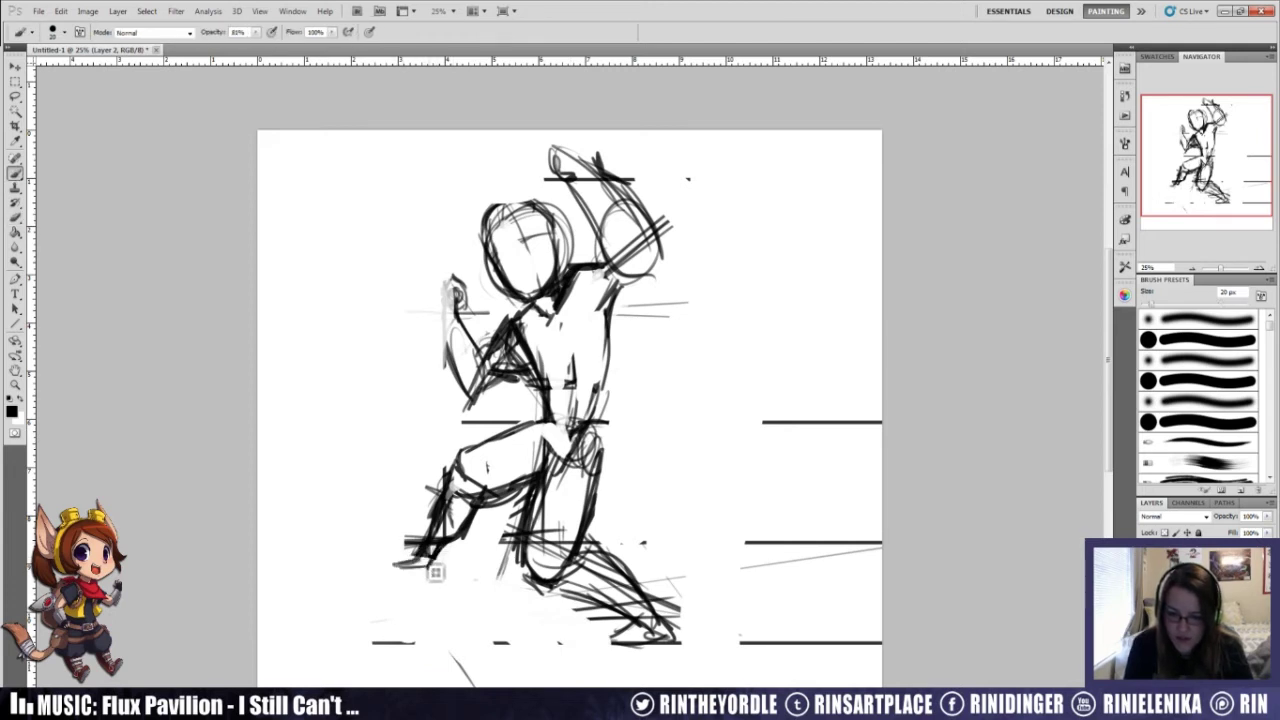
# Step: Erase the overlapping strokes at the hips and front knee, and redraw the front thigh and the back's outline
pyautogui.press('e')
pyautogui.moveTo(445, 535)
pyautogui.mouseDown()
pyautogui.moveTo(472, 452)
pyautogui.moveTo(506, 414)
pyautogui.mouseUp()
pyautogui.press('b')
pyautogui.moveTo(442, 489)
pyautogui.mouseDown()
pyautogui.moveTo(494, 445)
pyautogui.moveTo(479, 496)
pyautogui.moveTo(452, 447)
pyautogui.moveTo(450, 487)
pyautogui.moveTo(583, 346)
pyautogui.moveTo(598, 443)
pyautogui.moveTo(551, 420)
pyautogui.moveTo(551, 445)
pyautogui.moveTo(552, 406)
pyautogui.moveTo(565, 459)
pyautogui.moveTo(577, 458)
pyautogui.moveTo(547, 435)
pyautogui.mouseUp()
pyautogui.press('e')
pyautogui.press('b')
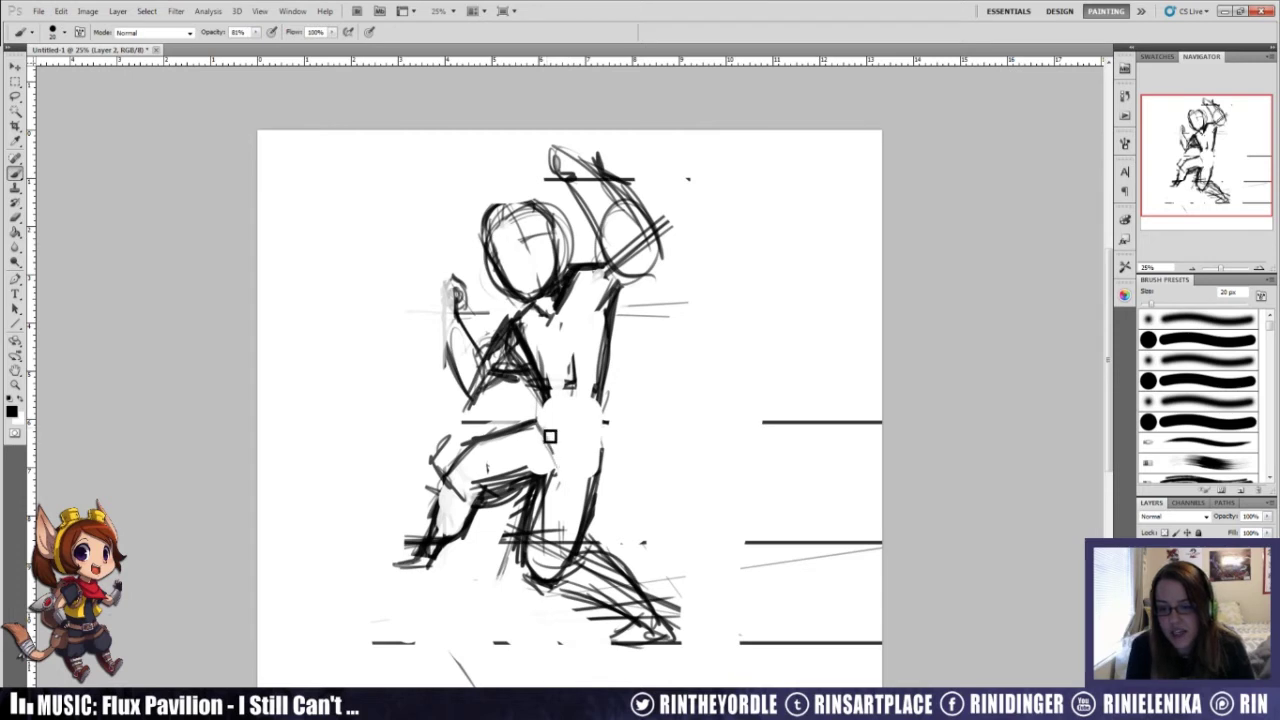
# Step: Erase the rough strokes around the chest and front elbow, and redraw the front forearm
pyautogui.press('e')
pyautogui.moveTo(540, 370)
pyautogui.mouseDown()
pyautogui.moveTo(516, 337)
pyautogui.moveTo(495, 347)
pyautogui.moveTo(503, 358)
pyautogui.moveTo(465, 342)
pyautogui.moveTo(474, 362)
pyautogui.moveTo(445, 309)
pyautogui.moveTo(449, 373)
pyautogui.moveTo(476, 388)
pyautogui.mouseUp()
pyautogui.press('b')
pyautogui.moveTo(453, 332)
pyautogui.mouseDown()
pyautogui.moveTo(477, 386)
pyautogui.moveTo(452, 300)
pyautogui.moveTo(484, 345)
pyautogui.mouseUp()
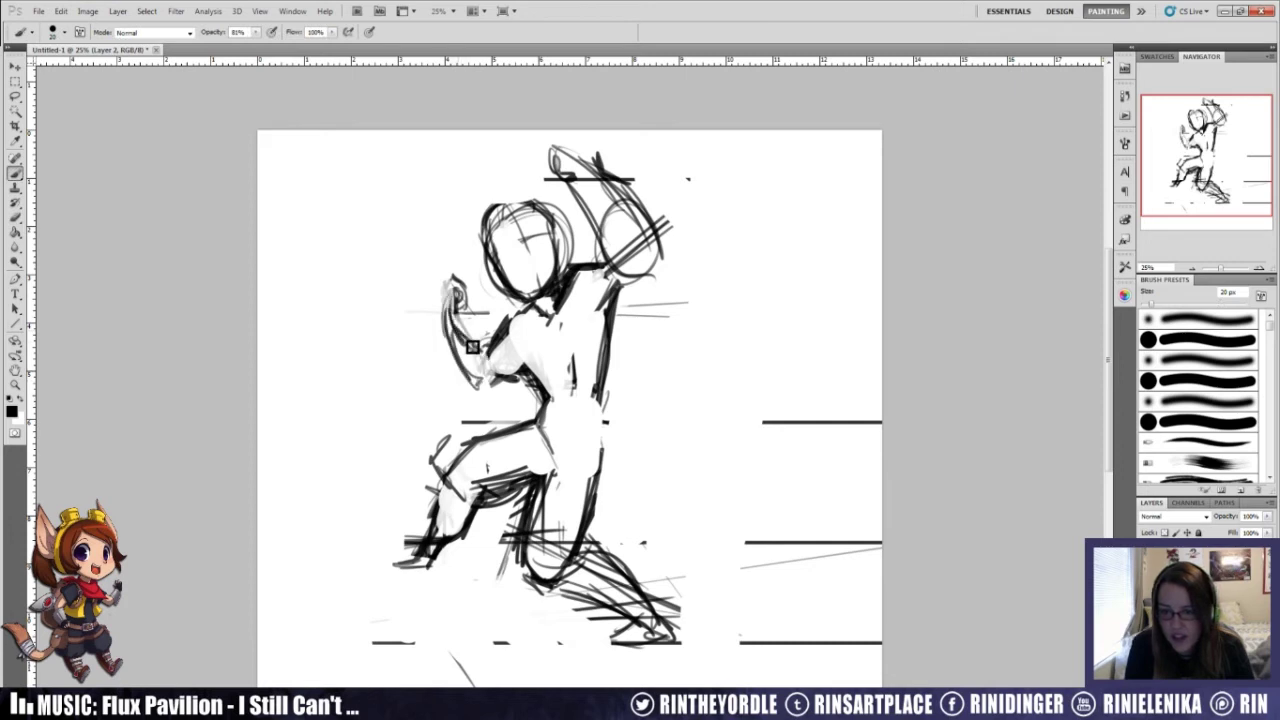
# Step: Erase the stray marks around the front foot and knee, and redraw the front leg's shin and foot
pyautogui.press('e')
pyautogui.moveTo(401, 511); pyautogui.dragTo(404, 546)
pyautogui.press('b')
pyautogui.moveTo(474, 517); pyautogui.dragTo(428, 577)
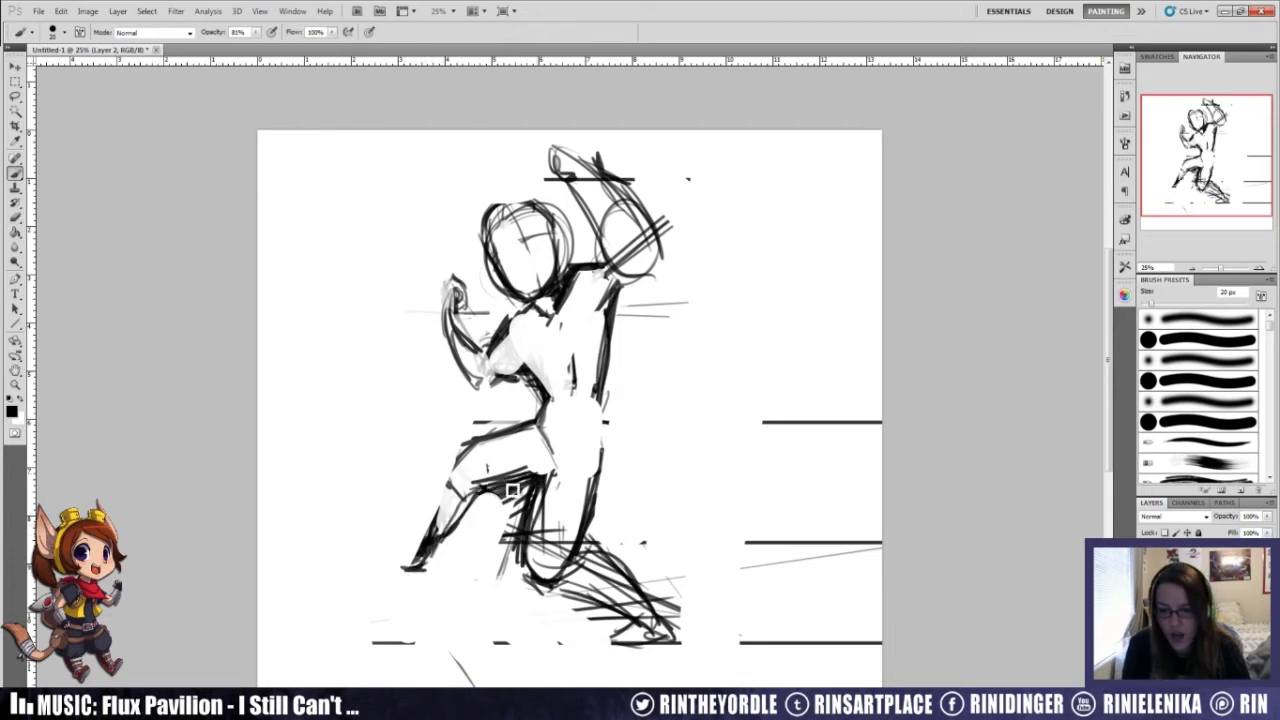
# Step: Erase the messy strokes between the legs and inside the kneeling thigh, and redraw that thigh's outline from hip to knee
pyautogui.press('e')
pyautogui.moveTo(492, 492)
pyautogui.mouseDown()
pyautogui.moveTo(517, 486)
pyautogui.moveTo(515, 555)
pyautogui.moveTo(543, 543)
pyautogui.moveTo(547, 509)
pyautogui.moveTo(525, 573)
pyautogui.mouseUp()
pyautogui.press('b')
pyautogui.press('e')
pyautogui.moveTo(538, 455)
pyautogui.mouseDown()
pyautogui.moveTo(525, 580)
pyautogui.moveTo(605, 455)
pyautogui.moveTo(582, 558)
pyautogui.moveTo(557, 582)
pyautogui.moveTo(618, 609)
pyautogui.mouseUp()
pyautogui.press('b')
pyautogui.press('e')
pyautogui.press('b')
pyautogui.press('e')
pyautogui.press('b')
# Step: Redraw the kneeling leg's calf toward the foot and erase the construction strokes inside it
pyautogui.moveTo(584, 539)
pyautogui.mouseDown()
pyautogui.moveTo(650, 605)
pyautogui.moveTo(620, 563)
pyautogui.moveTo(613, 555)
pyautogui.moveTo(663, 632)
pyautogui.mouseUp()
pyautogui.press('e')
pyautogui.moveTo(628, 588); pyautogui.dragTo(630, 598)
pyautogui.press('b')
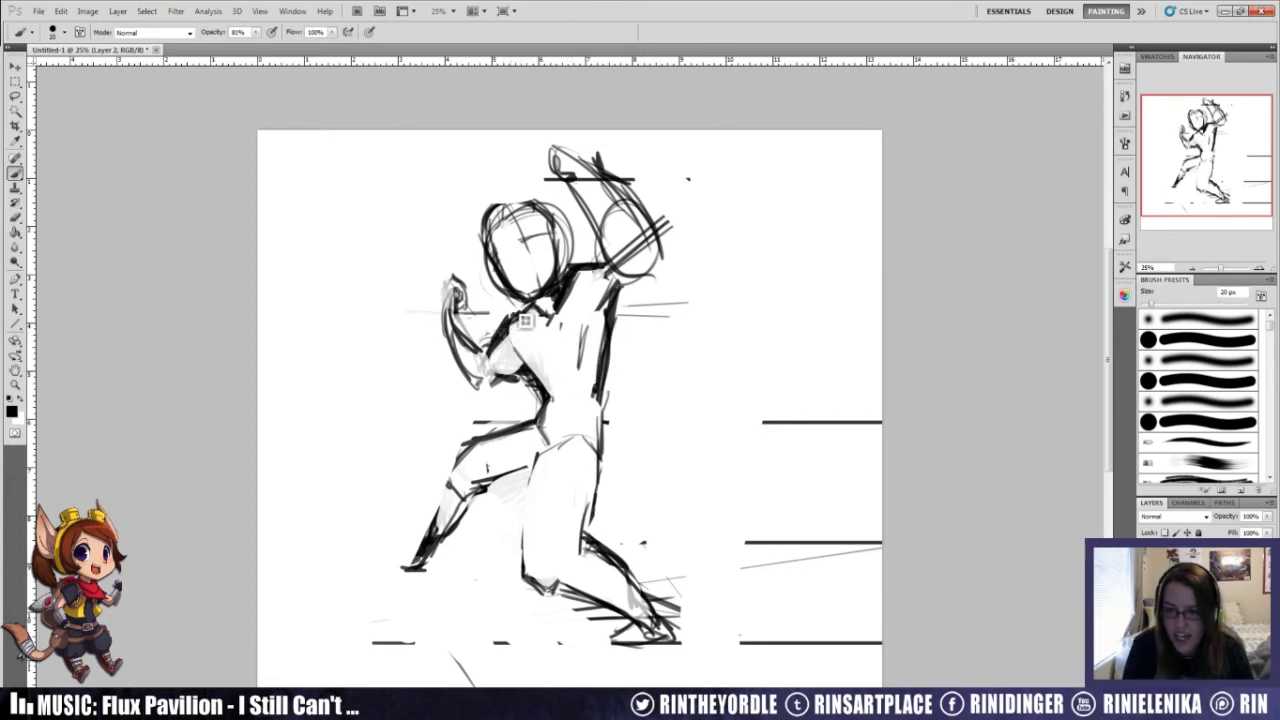
# Step: Erase the head's inner construction lines and doubled outlines, and redraw the jaw and neck
pyautogui.press('e')
pyautogui.moveTo(562, 220)
pyautogui.mouseDown()
pyautogui.moveTo(540, 245)
pyautogui.moveTo(500, 240)
pyautogui.moveTo(490, 280)
pyautogui.moveTo(543, 309)
pyautogui.moveTo(549, 283)
pyautogui.moveTo(541, 302)
pyautogui.mouseUp()
pyautogui.press('b')
pyautogui.press('e')
pyautogui.press('b')
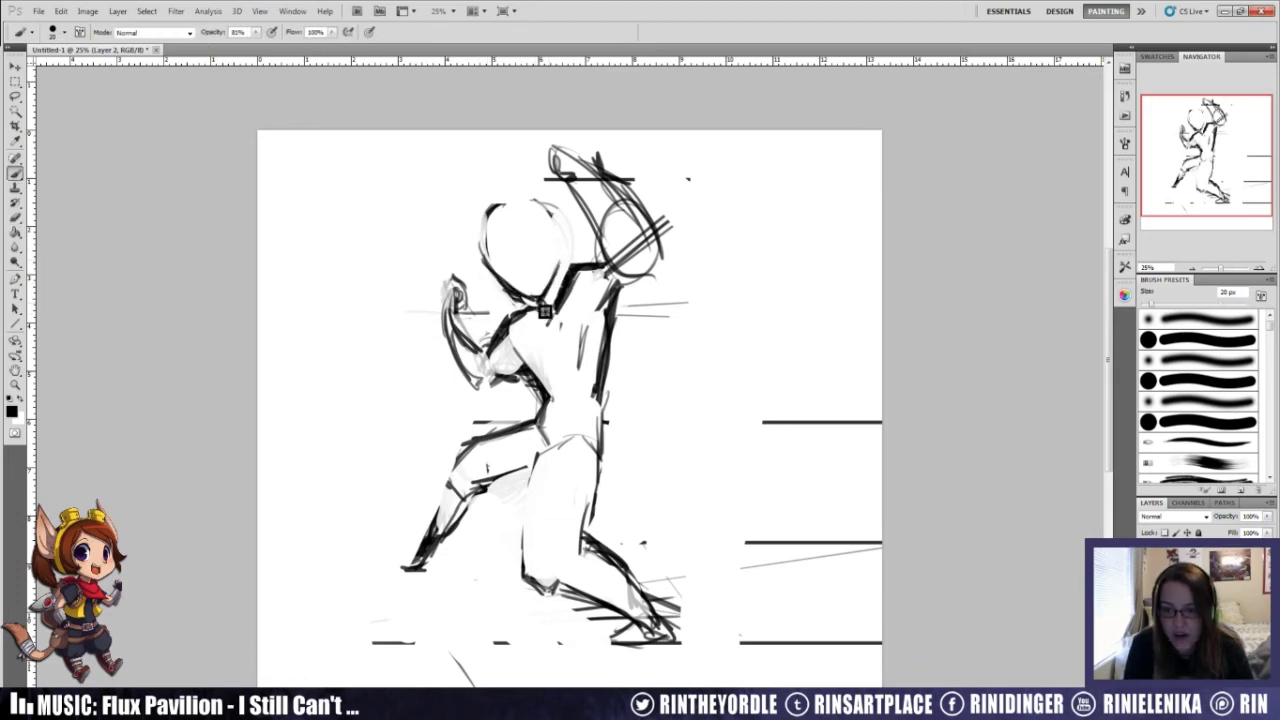
# Step: Clear the oval and crossing strokes from the raised arm and redraw its inner outline down to the shoulder
pyautogui.moveTo(602, 250)
pyautogui.mouseDown()
pyautogui.moveTo(585, 266)
pyautogui.moveTo(600, 230)
pyautogui.moveTo(575, 185)
pyautogui.moveTo(583, 214)
pyautogui.moveTo(635, 203)
pyautogui.moveTo(655, 255)
pyautogui.mouseUp()
pyautogui.press('e')
pyautogui.press('b')
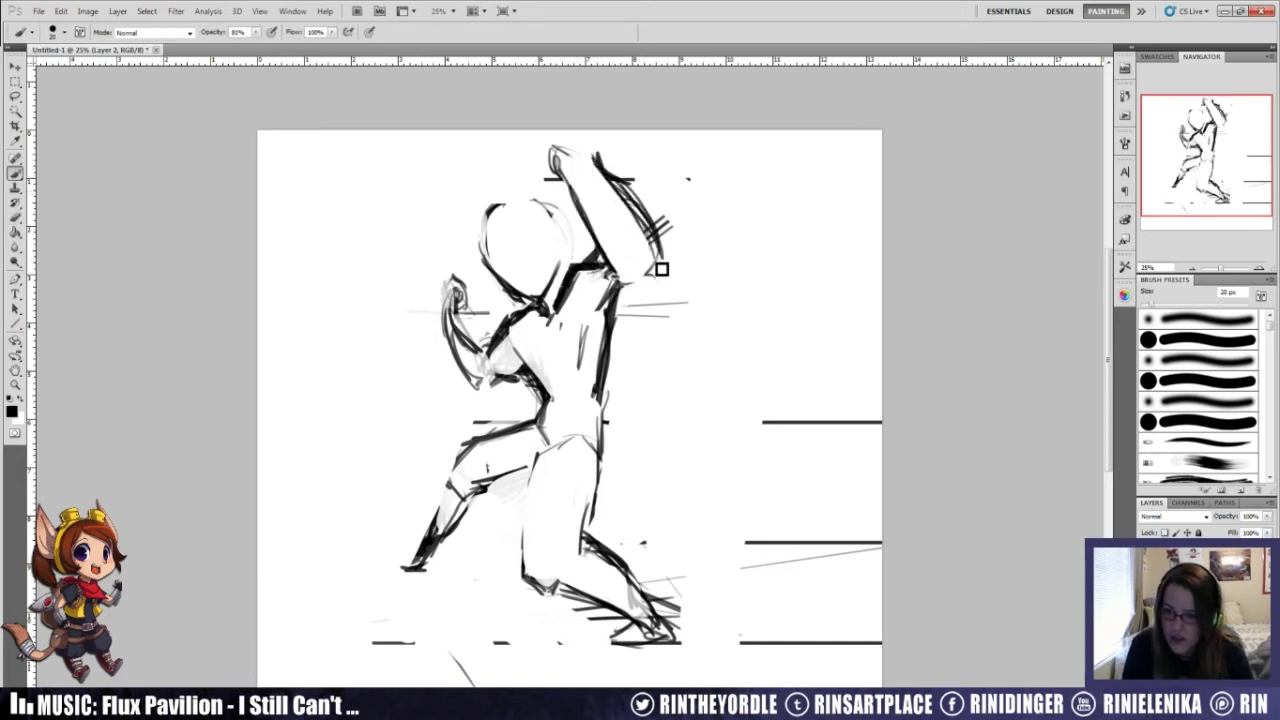
# Step: Erase the bent front leg's old outline and redraw its thigh, knee, curved shin, calf and foot
pyautogui.press('e')
pyautogui.moveTo(505, 425)
pyautogui.mouseDown()
pyautogui.moveTo(490, 480)
pyautogui.moveTo(535, 423)
pyautogui.moveTo(474, 430)
pyautogui.mouseUp()
pyautogui.press('b')
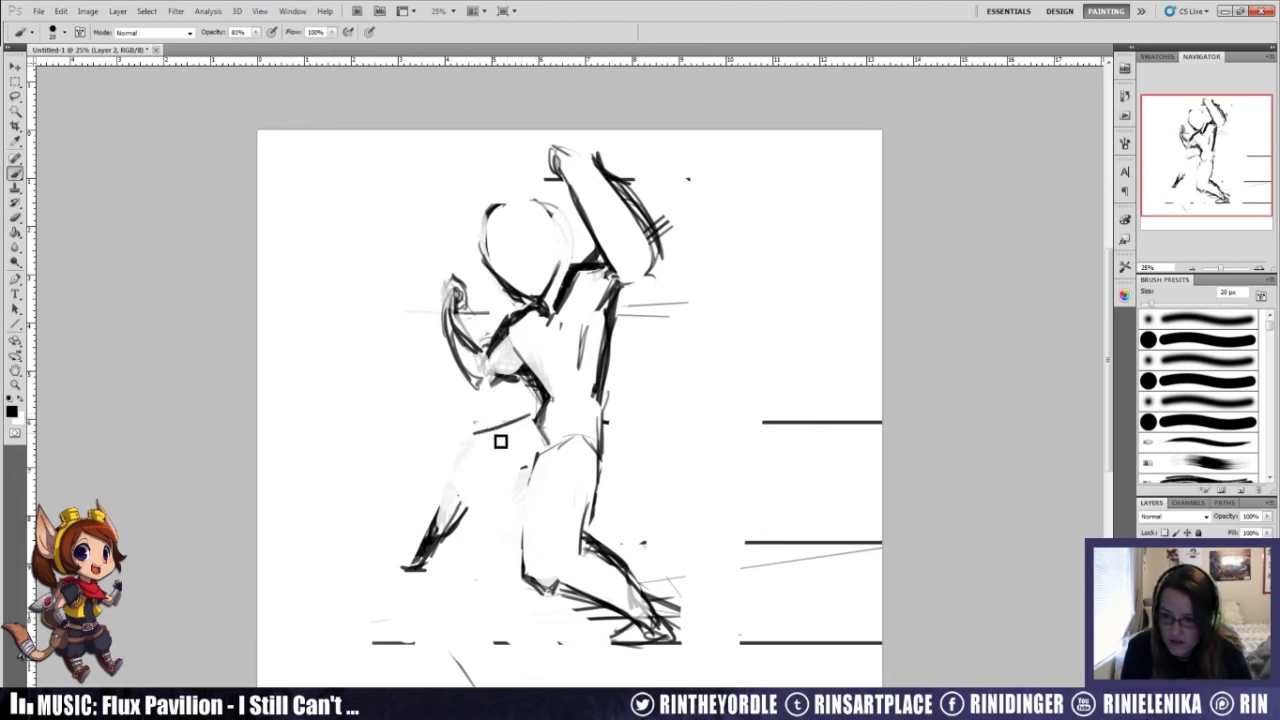
pyautogui.moveTo(475, 484); pyautogui.dragTo(516, 483)
pyautogui.press('e')
pyautogui.moveTo(430, 550)
pyautogui.mouseDown()
pyautogui.moveTo(457, 491)
pyautogui.moveTo(410, 565)
pyautogui.mouseUp()
pyautogui.press('b')
pyautogui.moveTo(457, 456); pyautogui.dragTo(412, 530)
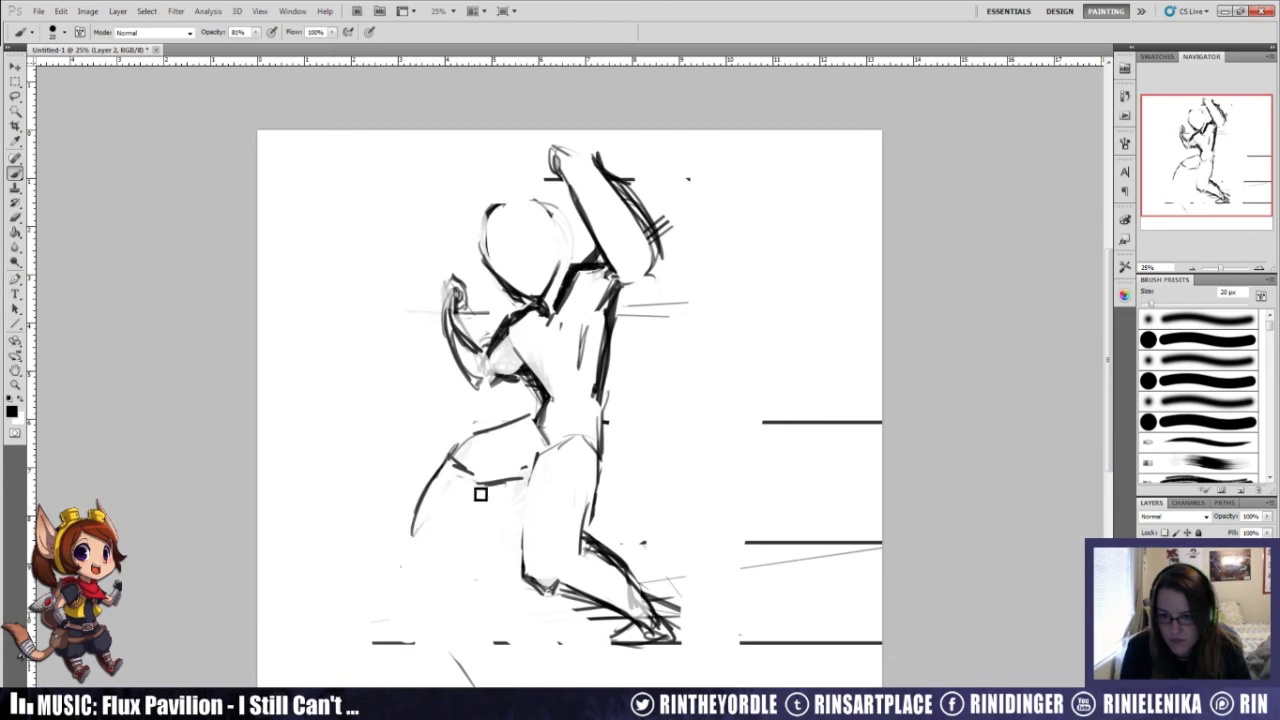
pyautogui.moveTo(477, 501); pyautogui.dragTo(405, 571)
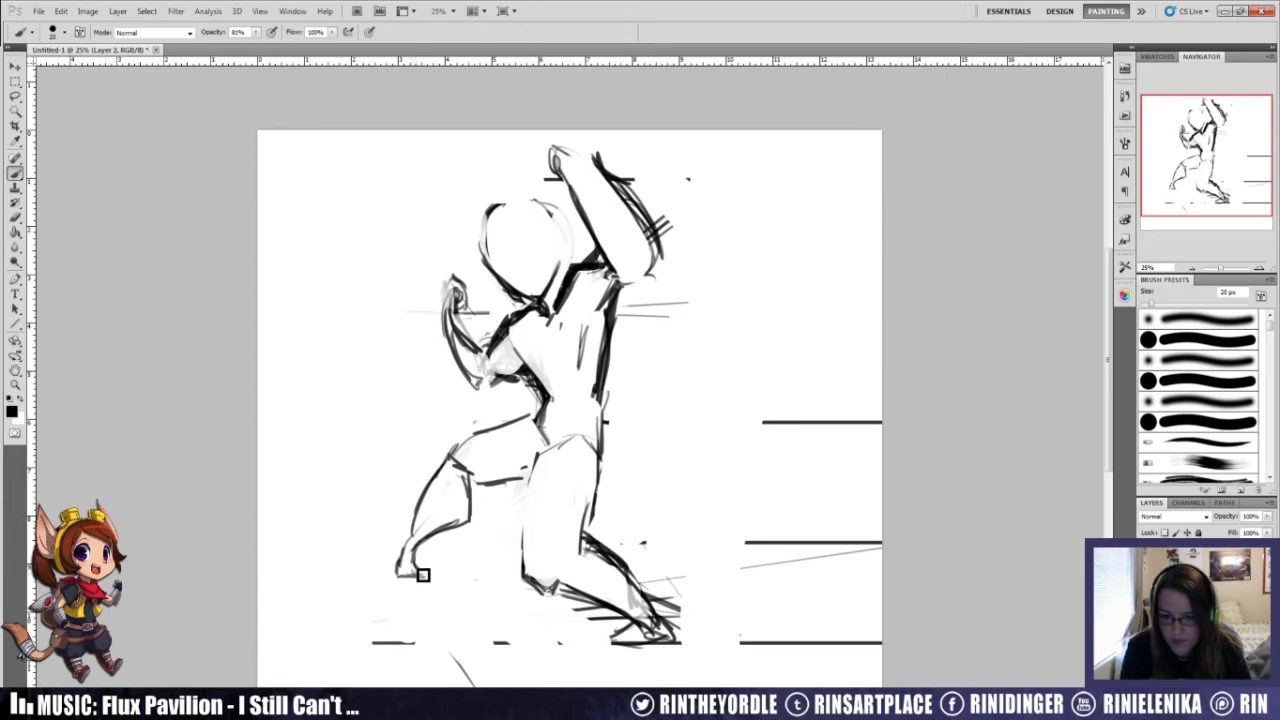
pyautogui.moveTo(409, 563)
pyautogui.mouseDown()
pyautogui.moveTo(426, 511)
pyautogui.moveTo(474, 529)
pyautogui.moveTo(474, 514)
pyautogui.moveTo(432, 543)
pyautogui.mouseUp()
# Step: Erase the front leg's calf line, then darken the knee and underside of the thigh up to the hip
pyautogui.press('e')
pyautogui.moveTo(466, 500); pyautogui.dragTo(441, 542)
pyautogui.press('b')
pyautogui.moveTo(474, 486)
pyautogui.mouseDown()
pyautogui.moveTo(486, 491)
pyautogui.moveTo(466, 451)
pyautogui.moveTo(538, 464)
pyautogui.moveTo(522, 520)
pyautogui.mouseUp()
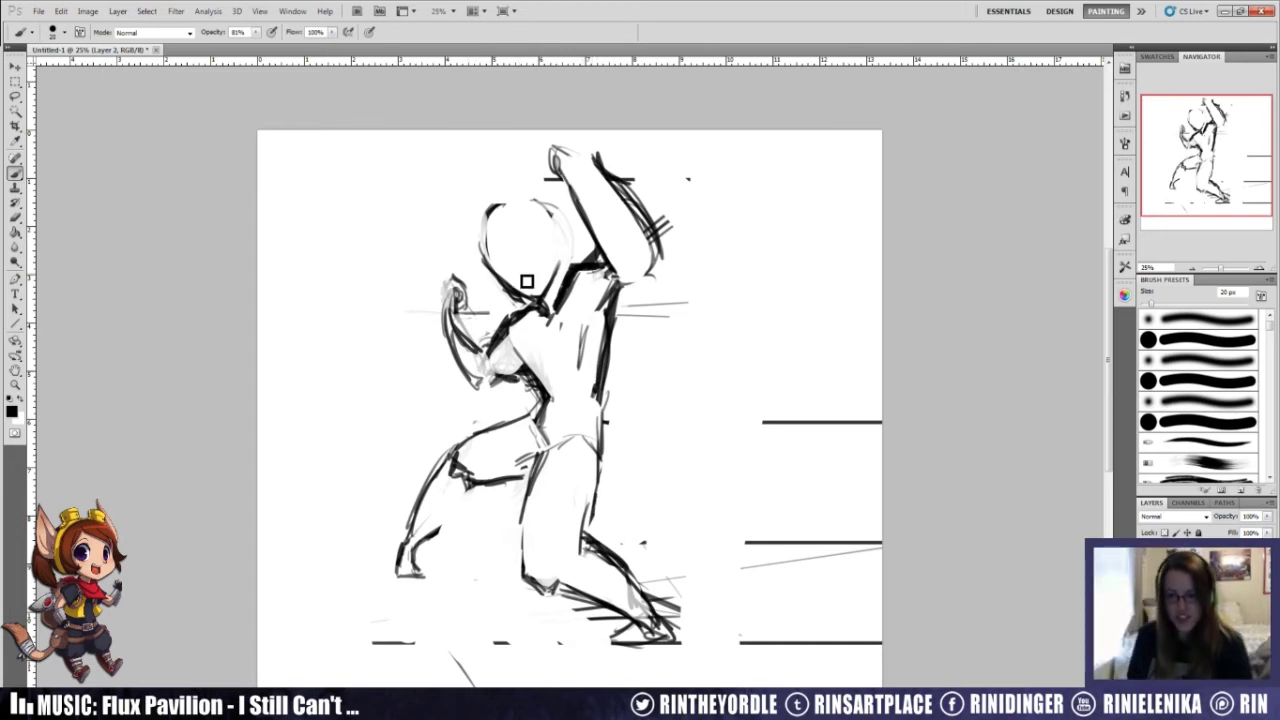
# Step: Darken the side of the head, add a simple smiley face, and erase parts of the perspective lines beside the figure
pyautogui.moveTo(535, 198); pyautogui.dragTo(561, 258)
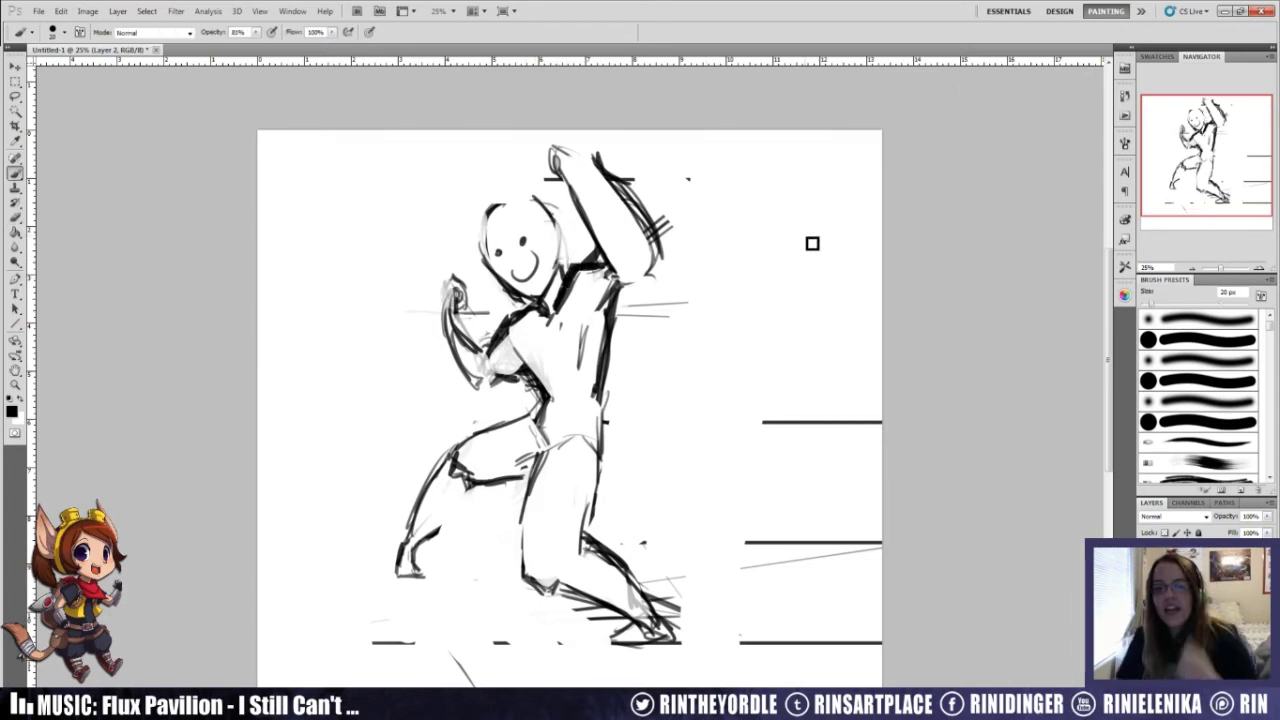
pyautogui.moveTo(751, 379)
pyautogui.mouseDown()
pyautogui.moveTo(807, 384)
pyautogui.moveTo(748, 528)
pyautogui.mouseUp()
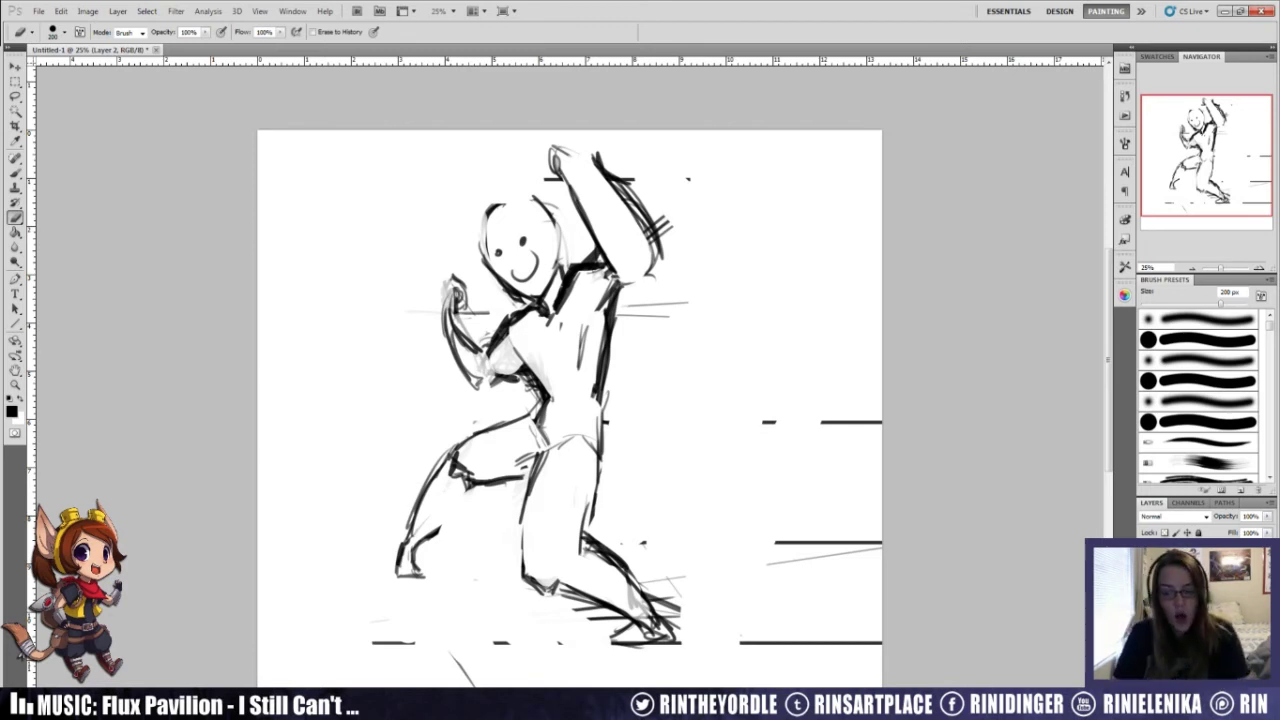
# Step: Outline the front leg's calf, and clean up and redraw the kneeling leg's knee, shin and foot
pyautogui.press('b')
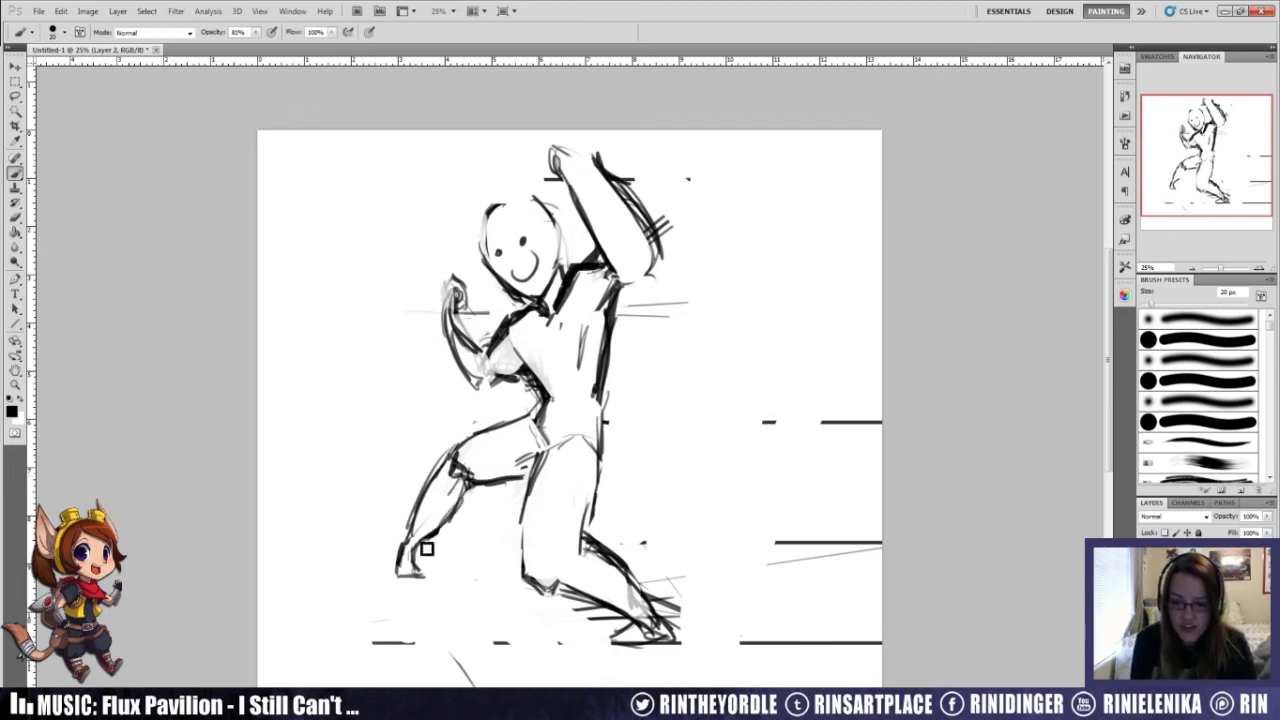
pyautogui.moveTo(565, 570); pyautogui.dragTo(645, 625)
pyautogui.press('e')
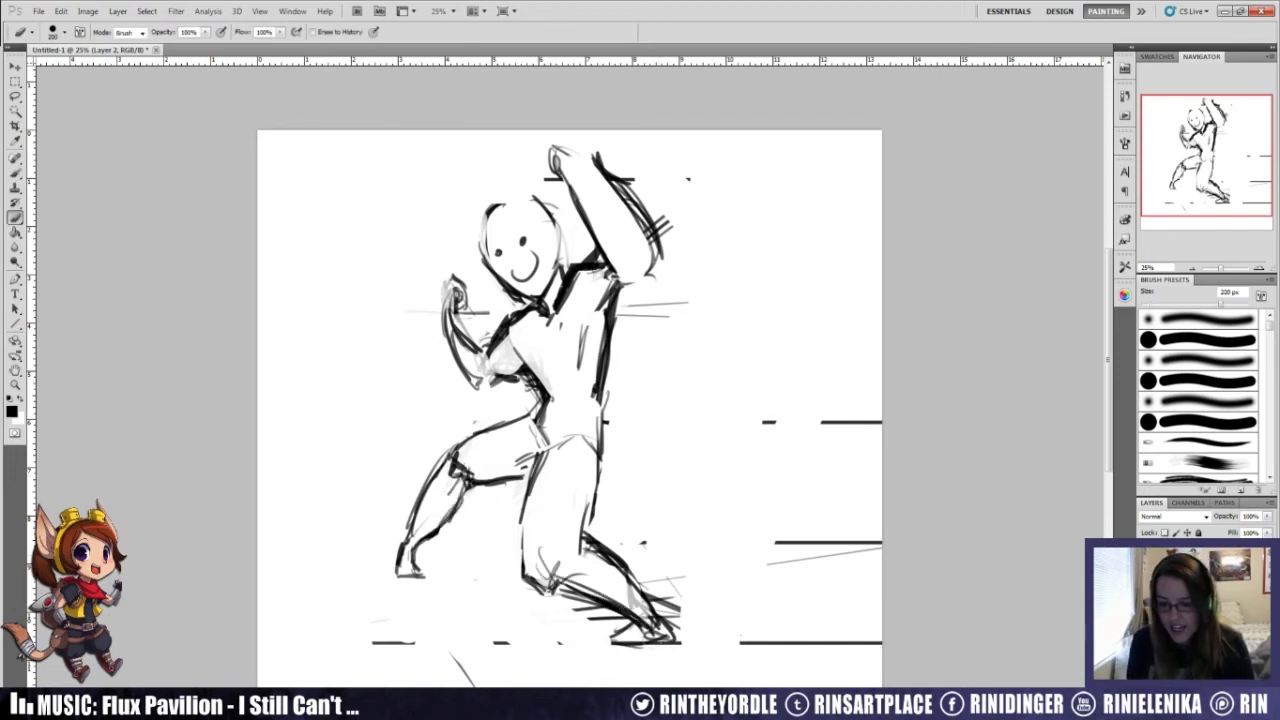
pyautogui.moveTo(530, 575); pyautogui.dragTo(614, 614)
pyautogui.press('b')
pyautogui.moveTo(590, 535); pyautogui.dragTo(671, 644)
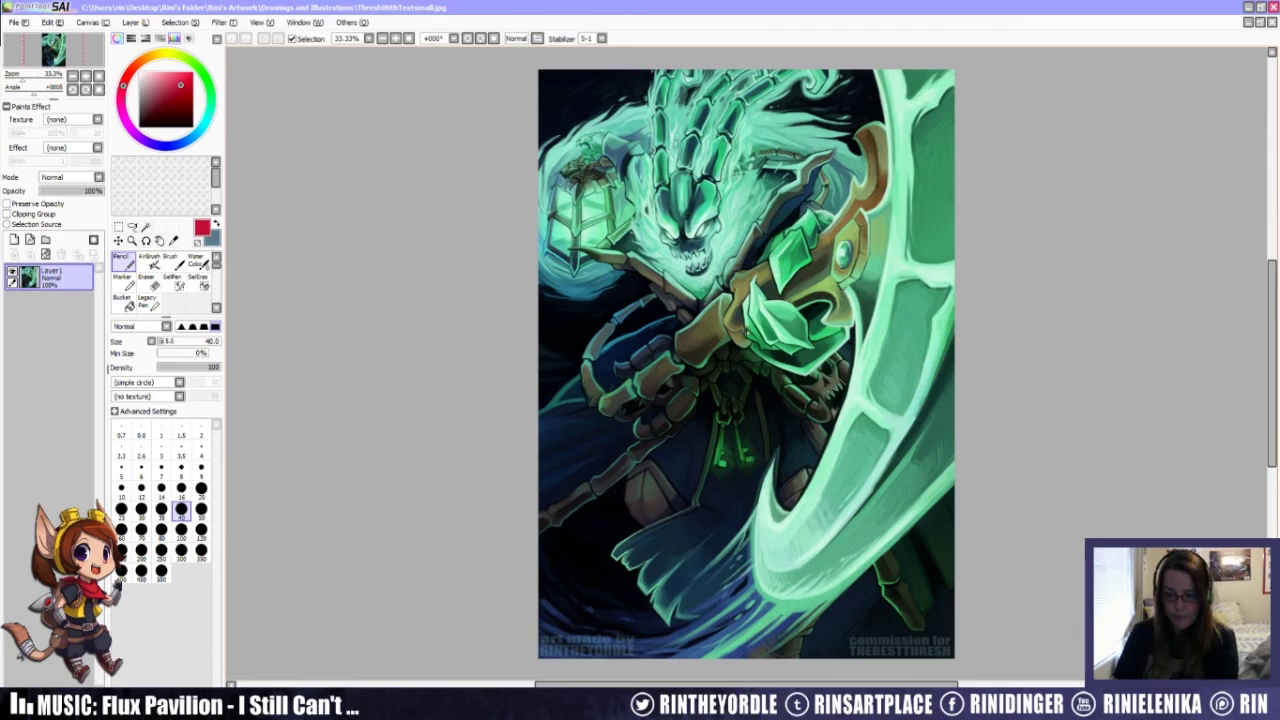
# Step: Switch to PaintTool SAI and bring up the green skull character painting, ThreshWithTextsmall.jpg
pyautogui.click(286, 688)
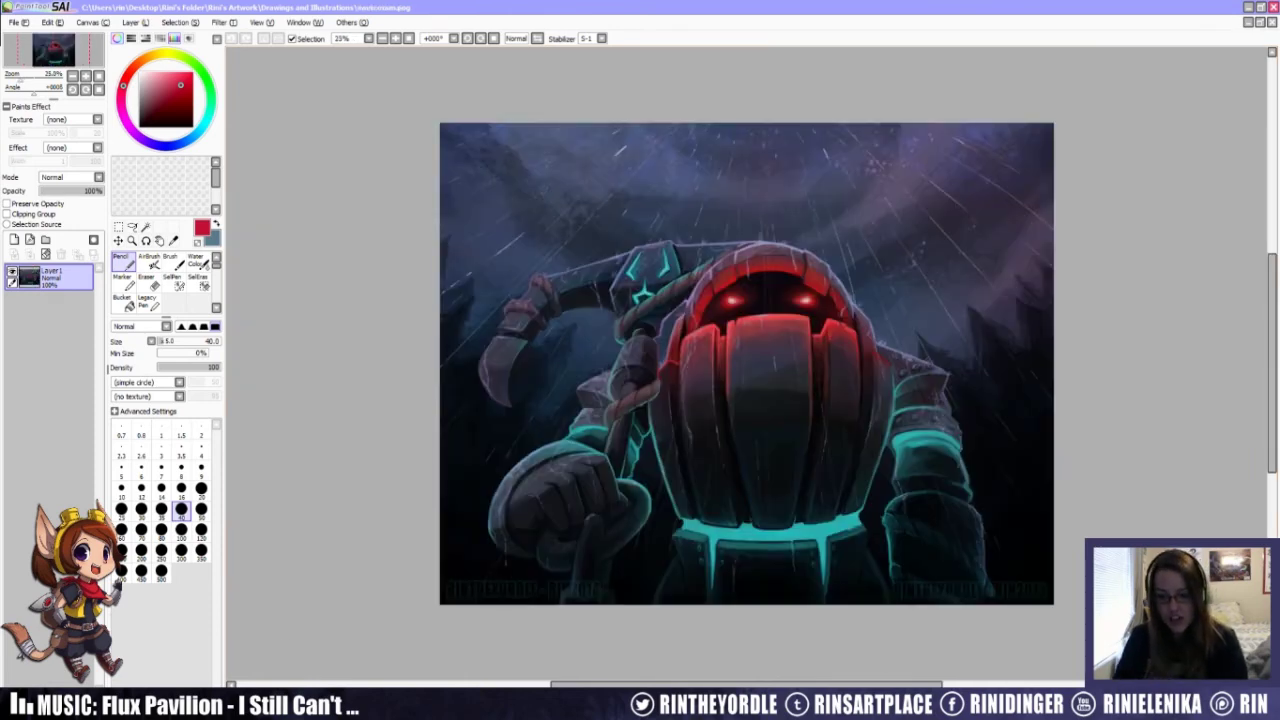
pyautogui.hotkey('ctrl', 'Tab')
pyautogui.press('b')
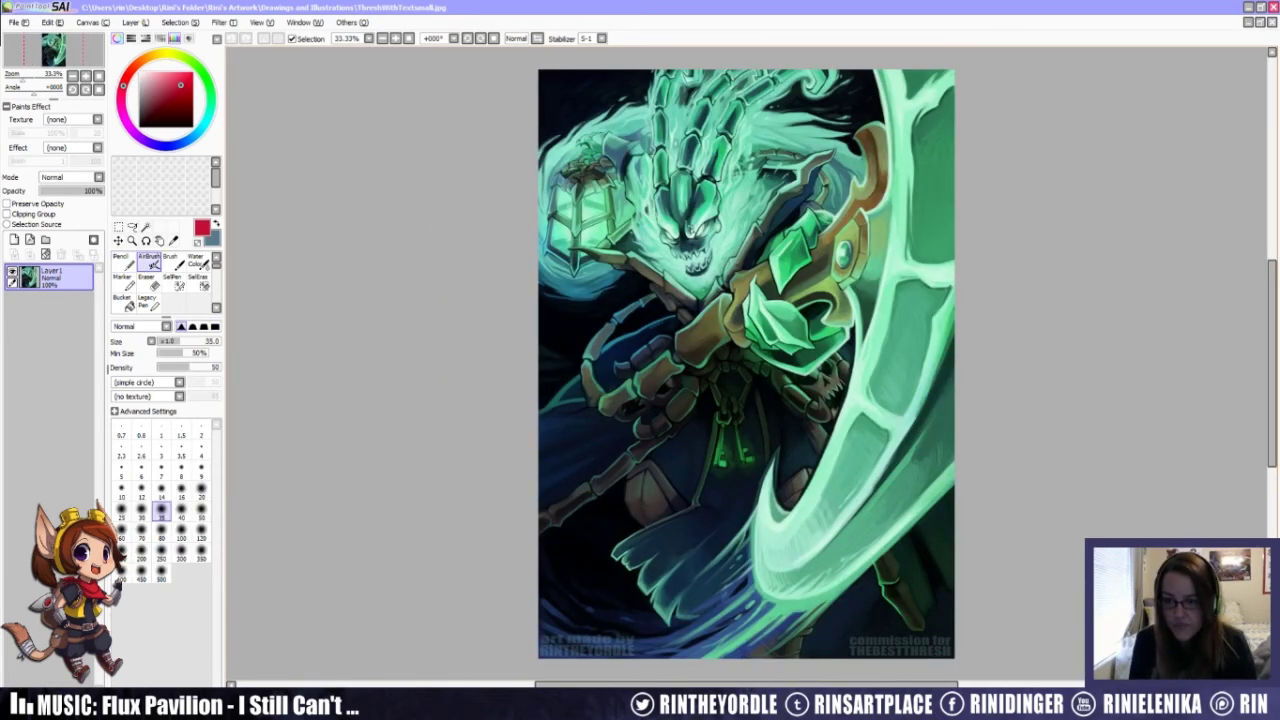
# Step: Add a new layer above the painting and choose the Pencil for drawing over it
pyautogui.click(14, 240)
pyautogui.press('n')
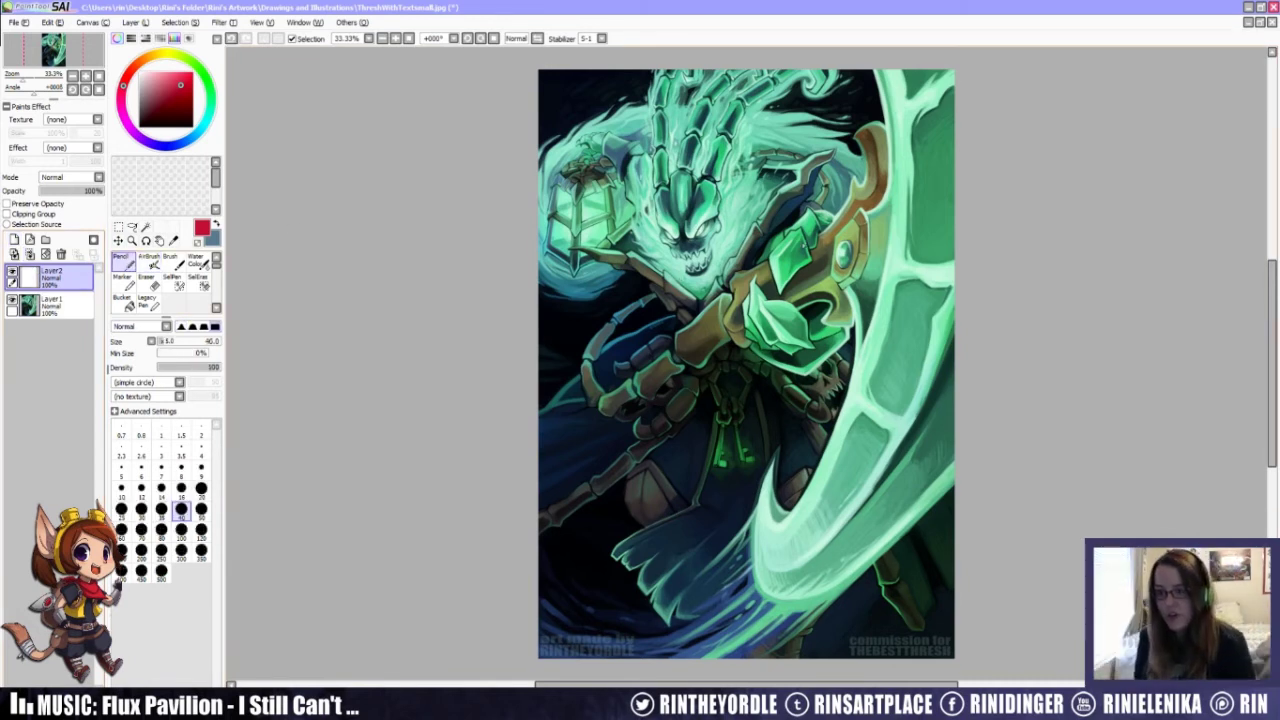
pyautogui.press('v')
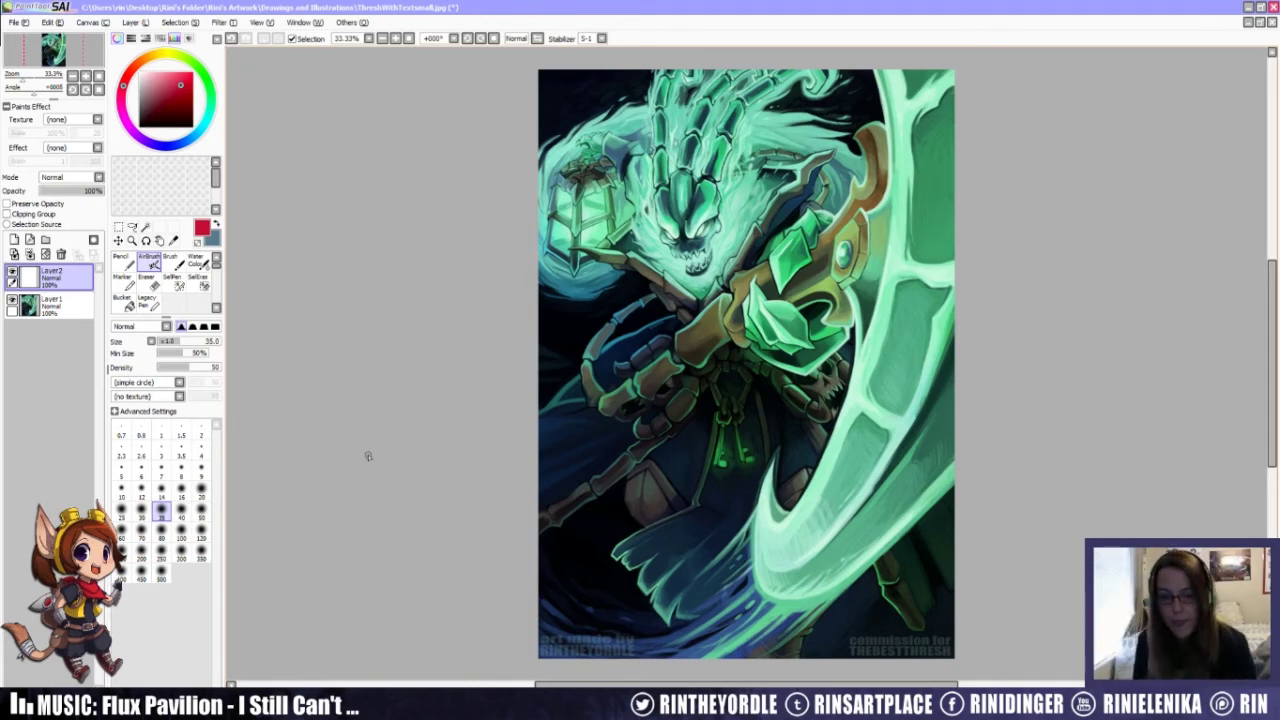
pyautogui.click(125, 263)
pyautogui.press('v')
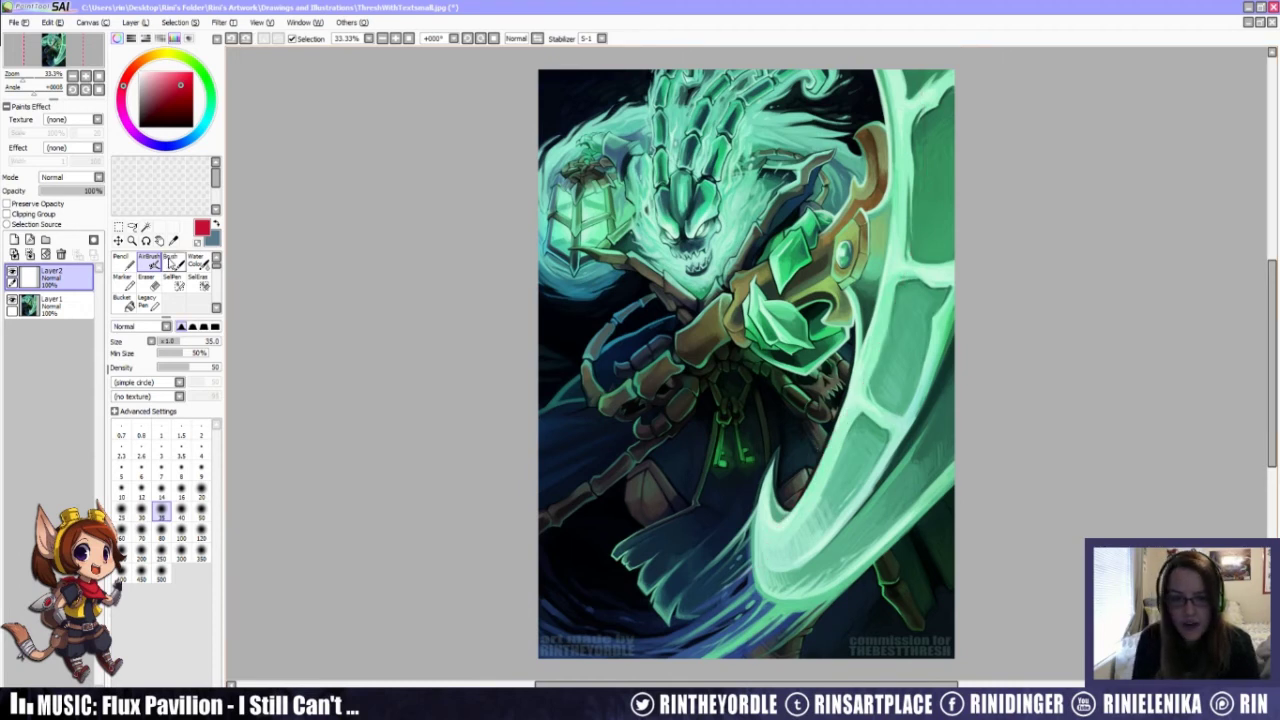
pyautogui.click(123, 261)
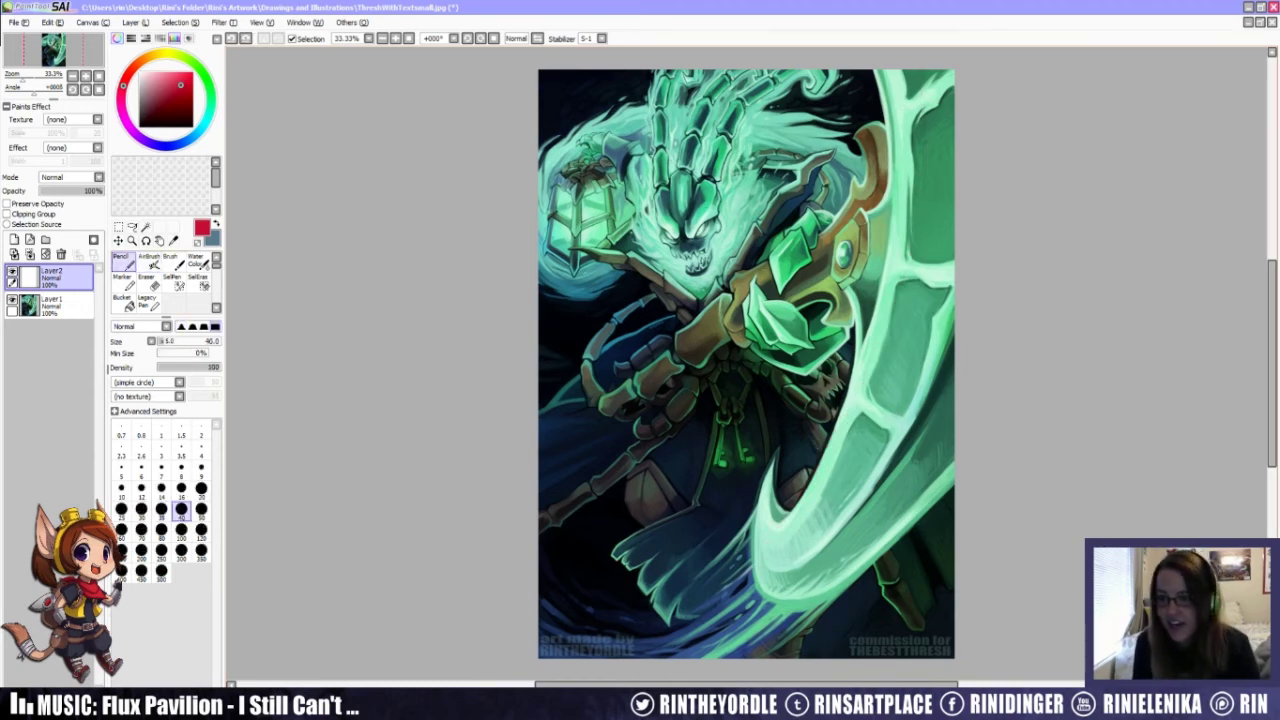
# Step: Draw a red circle around the character's face on the new layer
pyautogui.moveTo(684, 198)
pyautogui.mouseDown()
pyautogui.moveTo(729, 197)
pyautogui.moveTo(690, 185)
pyautogui.moveTo(662, 230)
pyautogui.mouseUp()
pyautogui.hotkey('ctrl', 'z')
# Step: Try nearly horizontal guide strokes across the lower part of the painting and undo each one
pyautogui.moveTo(531, 462); pyautogui.dragTo(1046, 481)
pyautogui.hotkey('ctrl', 'z')
pyautogui.moveTo(440, 497); pyautogui.dragTo(1153, 500)
pyautogui.hotkey('ctrl', 'z')
pyautogui.moveTo(443, 481); pyautogui.dragTo(1111, 530)
pyautogui.hotkey('ctrl', 'z')
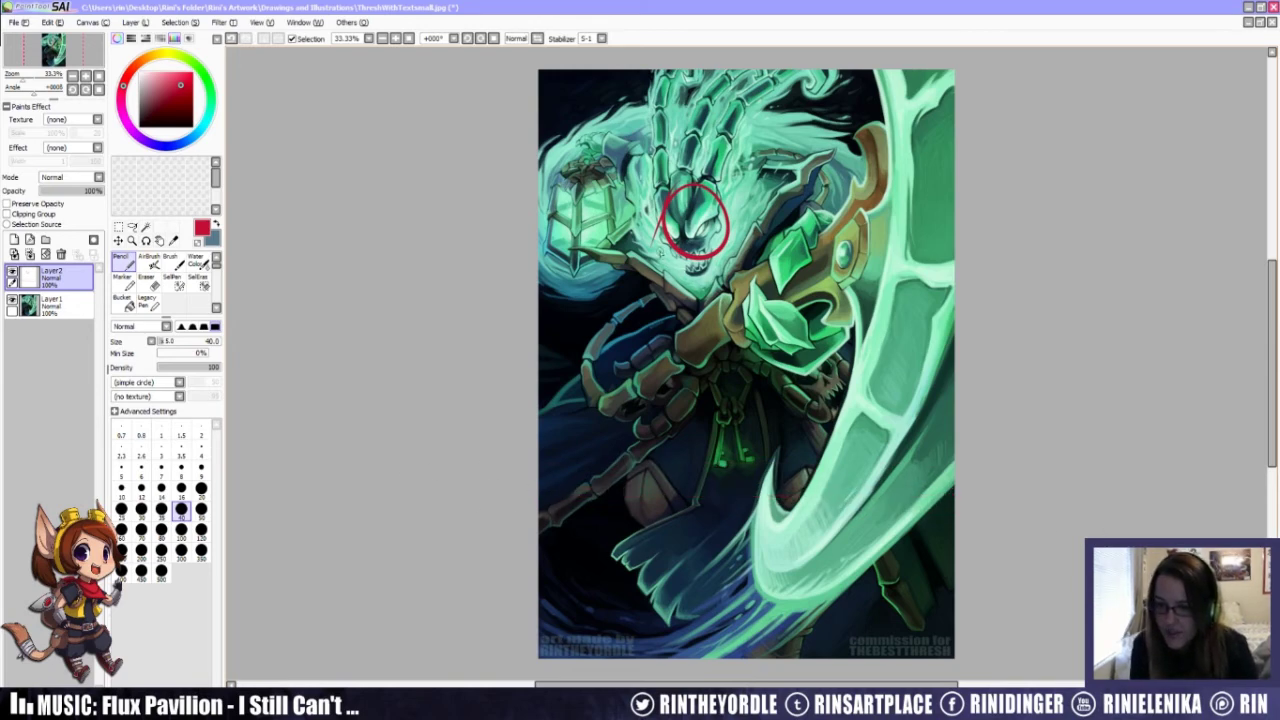
# Step: Mark the shoulder line and the V-shaped upper chest around the circled face
pyautogui.moveTo(640, 244); pyautogui.dragTo(706, 298)
pyautogui.moveTo(738, 218)
pyautogui.mouseDown()
pyautogui.moveTo(791, 218)
pyautogui.moveTo(710, 300)
pyautogui.mouseUp()
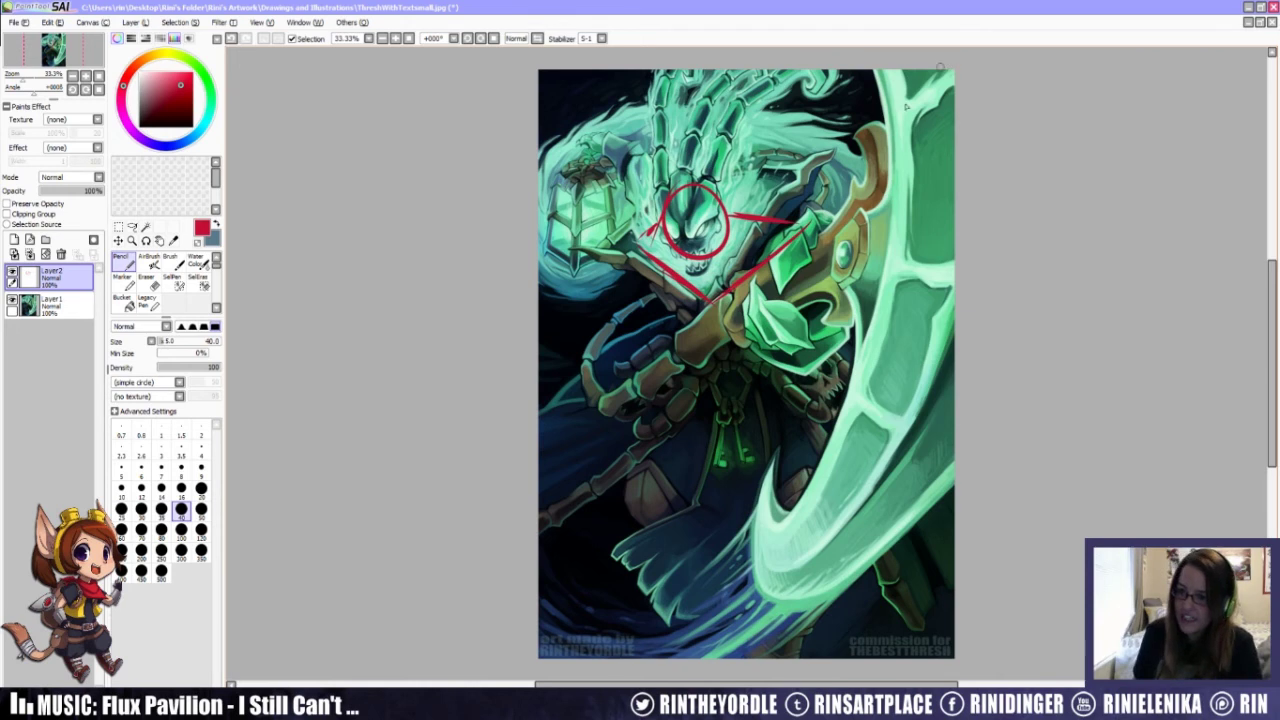
# Step: Try long diagonal guide lines crossing the whole painting and undo them
pyautogui.moveTo(940, 73); pyautogui.dragTo(540, 457)
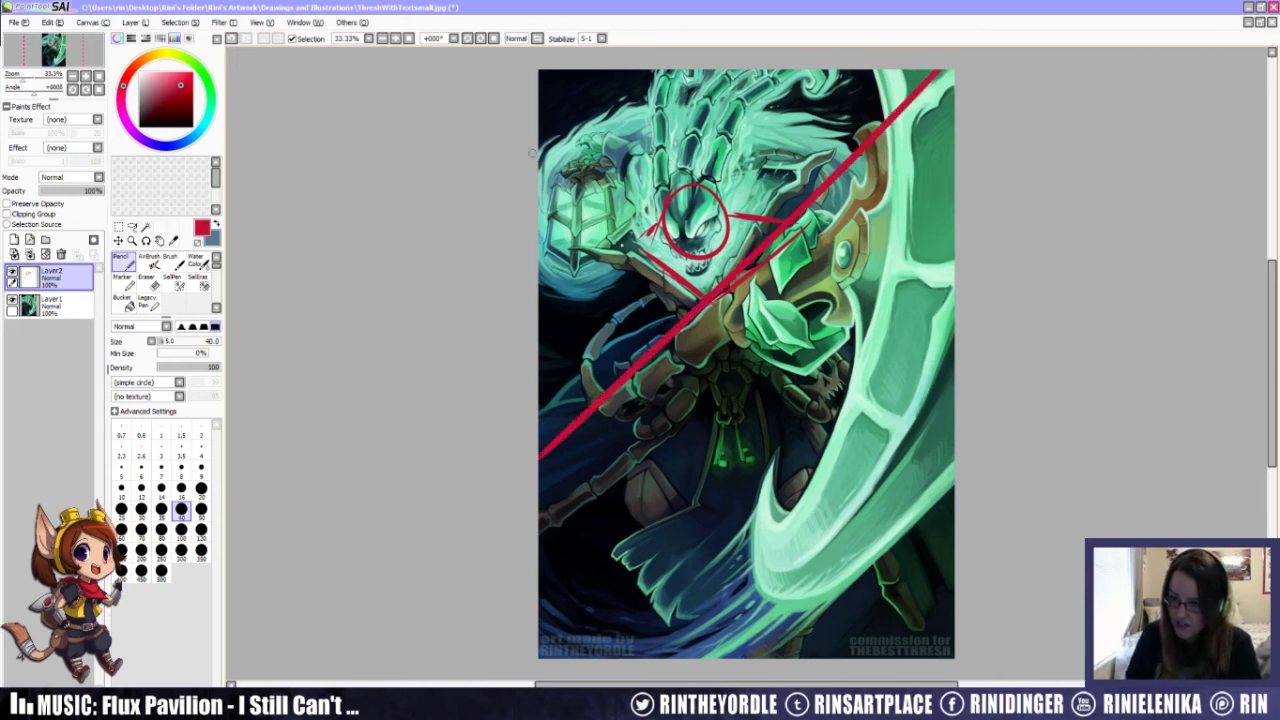
pyautogui.moveTo(540, 158); pyautogui.dragTo(930, 545)
pyautogui.hotkey('ctrl', 'z')
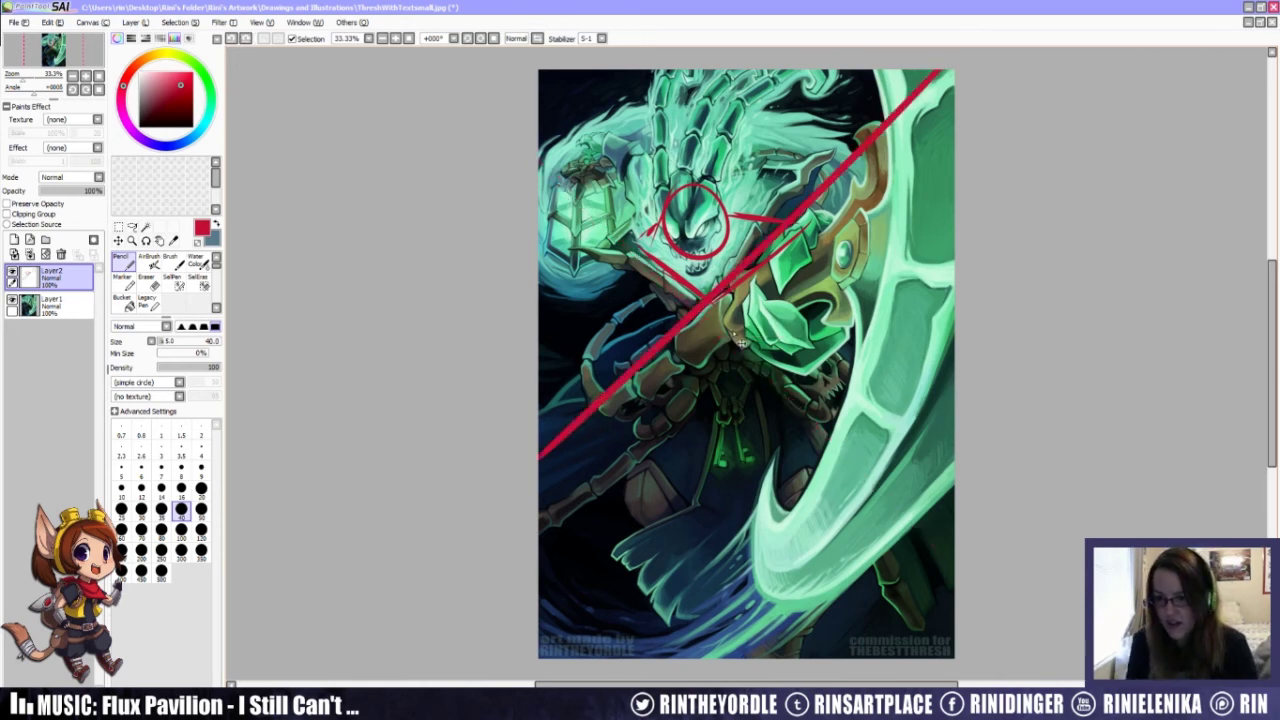
pyautogui.hotkey('ctrl', 'z')
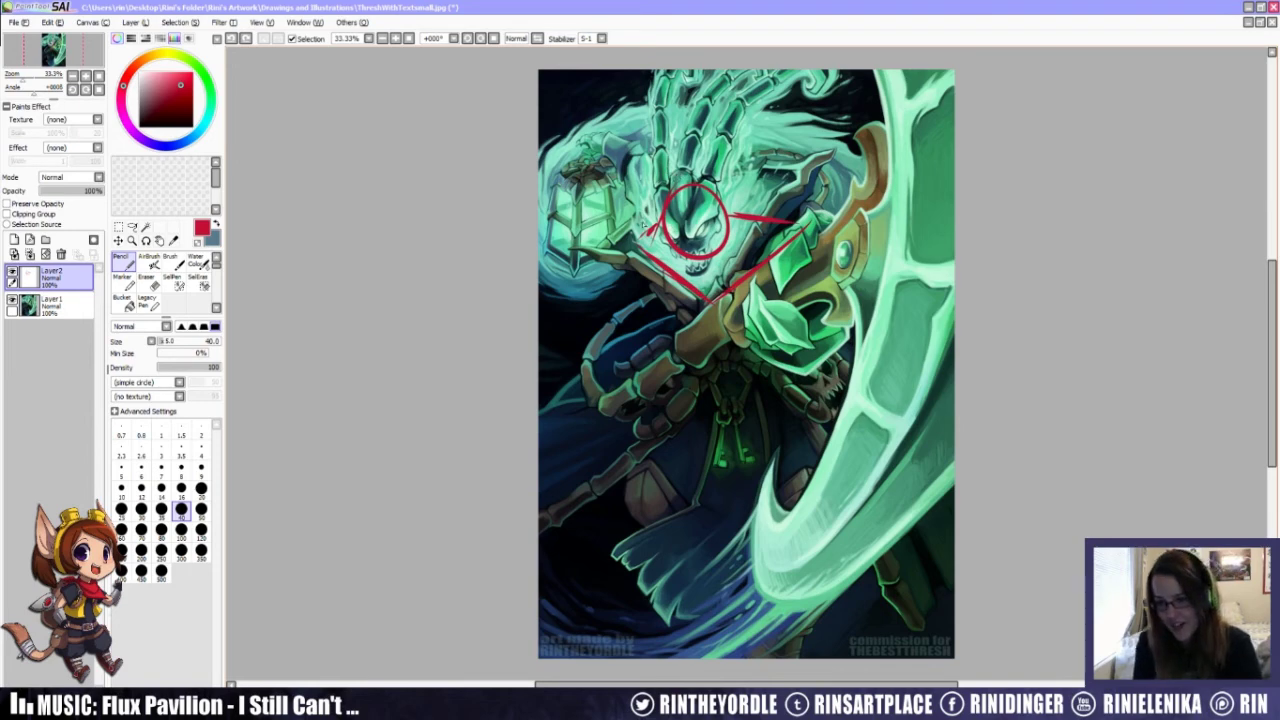
# Step: Sketch the raised arm from the shoulder to the lantern hand, replacing misplaced strokes, and begin outlining the opposite shoulder
pyautogui.moveTo(615, 198); pyautogui.dragTo(640, 225)
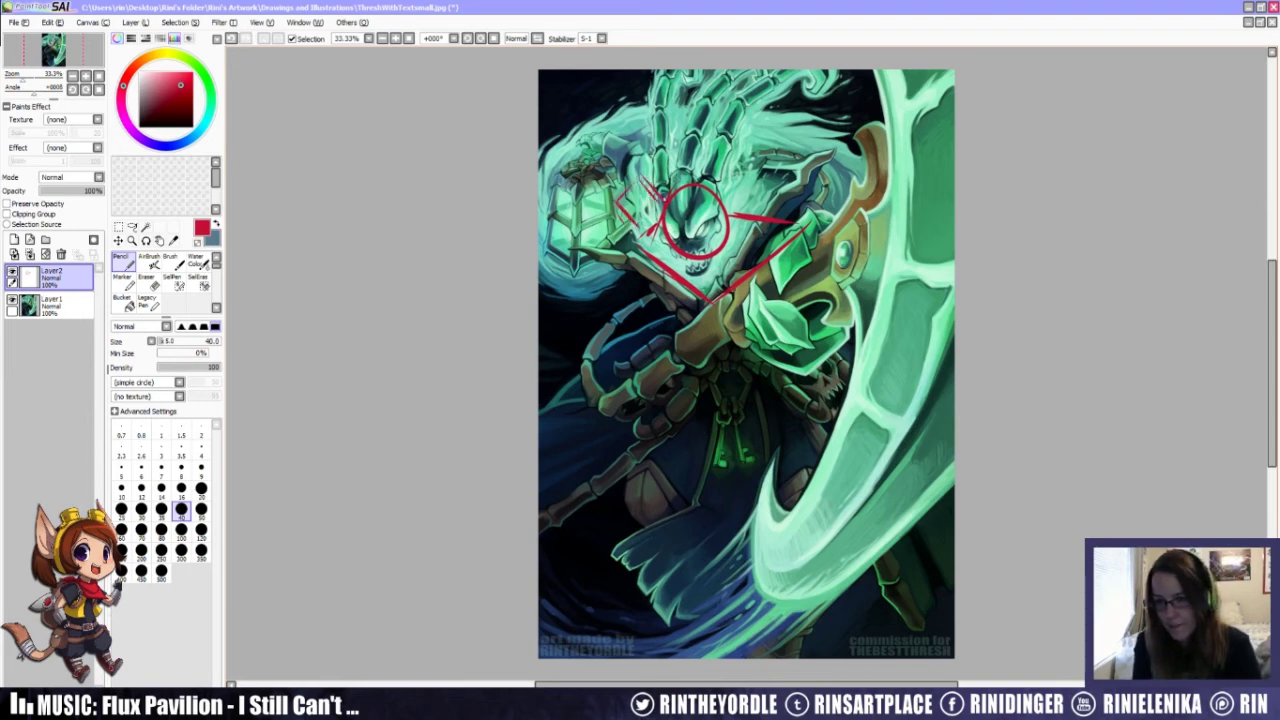
pyautogui.moveTo(622, 152); pyautogui.dragTo(604, 186)
pyautogui.hotkey('ctrl', 'z')
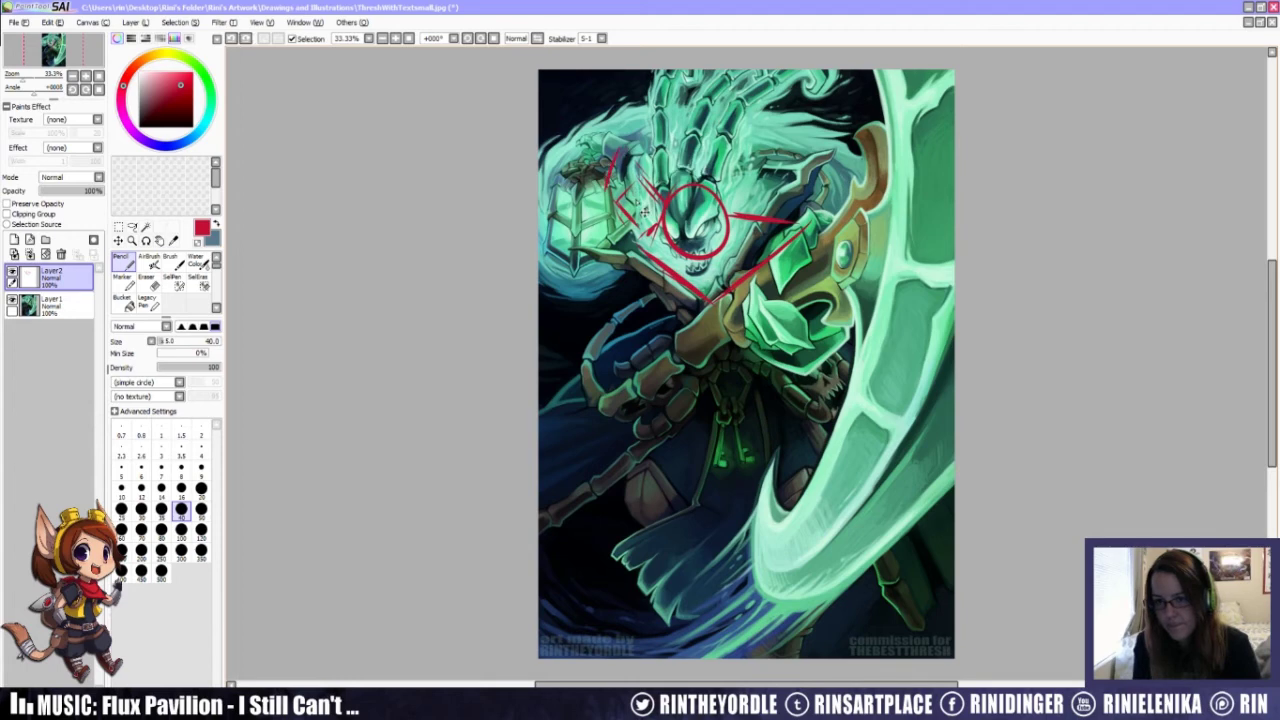
pyautogui.hotkey('ctrl', 'z')
pyautogui.hotkey('ctrl', 'z')
pyautogui.moveTo(621, 172)
pyautogui.mouseDown()
pyautogui.moveTo(644, 226)
pyautogui.moveTo(641, 154)
pyautogui.moveTo(627, 141)
pyautogui.moveTo(612, 148)
pyautogui.moveTo(597, 132)
pyautogui.moveTo(592, 150)
pyautogui.moveTo(578, 139)
pyautogui.moveTo(574, 164)
pyautogui.mouseUp()
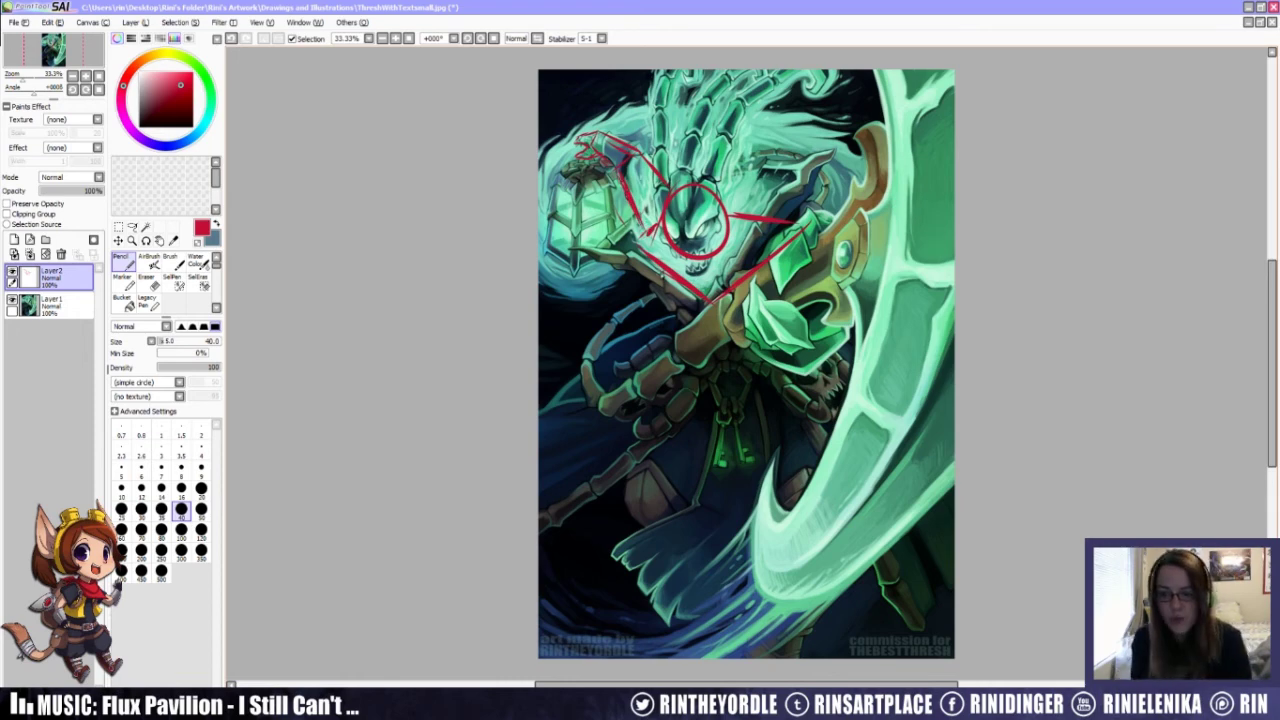
pyautogui.moveTo(800, 222)
pyautogui.mouseDown()
pyautogui.moveTo(757, 245)
pyautogui.moveTo(747, 265)
pyautogui.moveTo(755, 295)
pyautogui.moveTo(772, 235)
pyautogui.moveTo(794, 215)
pyautogui.moveTo(827, 250)
pyautogui.moveTo(817, 290)
pyautogui.mouseUp()
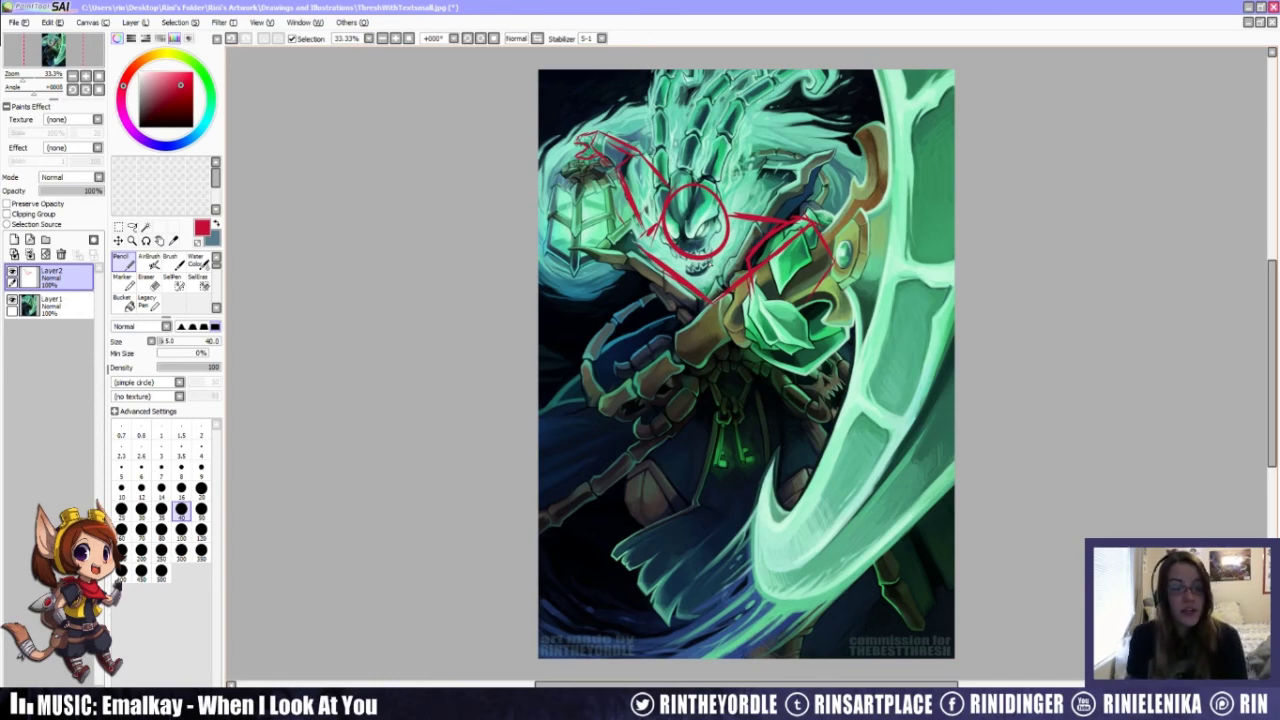
# Step: Launch Deep Bot, connect the bot login and enable its loyalty points, and minimize its window
pyautogui.hotkey('alt', 'Tab')
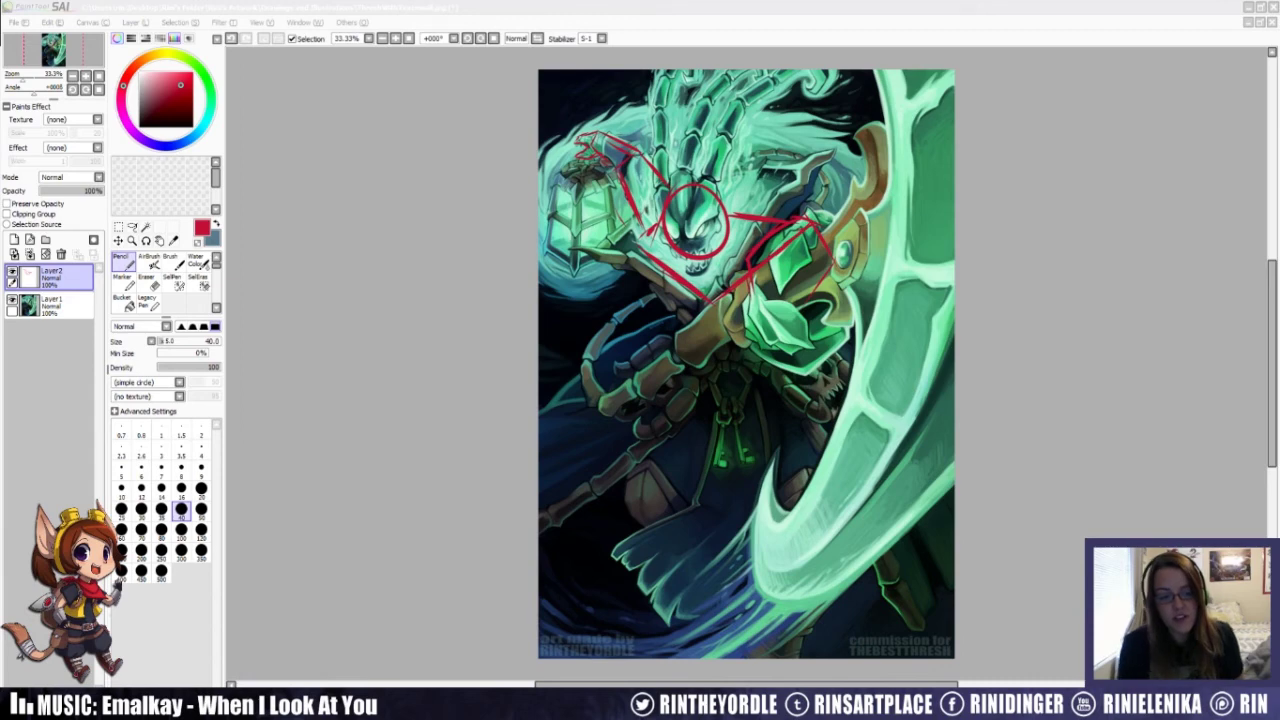
pyautogui.press('super')
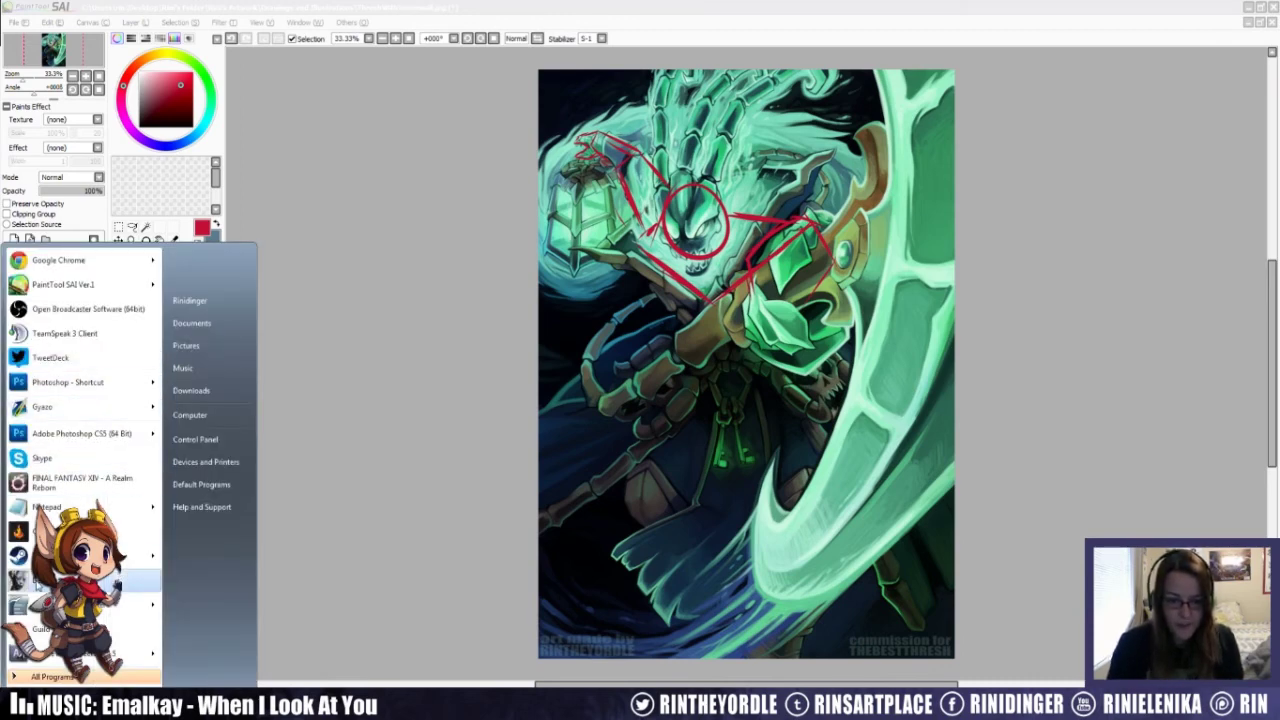
pyautogui.click(36, 585)
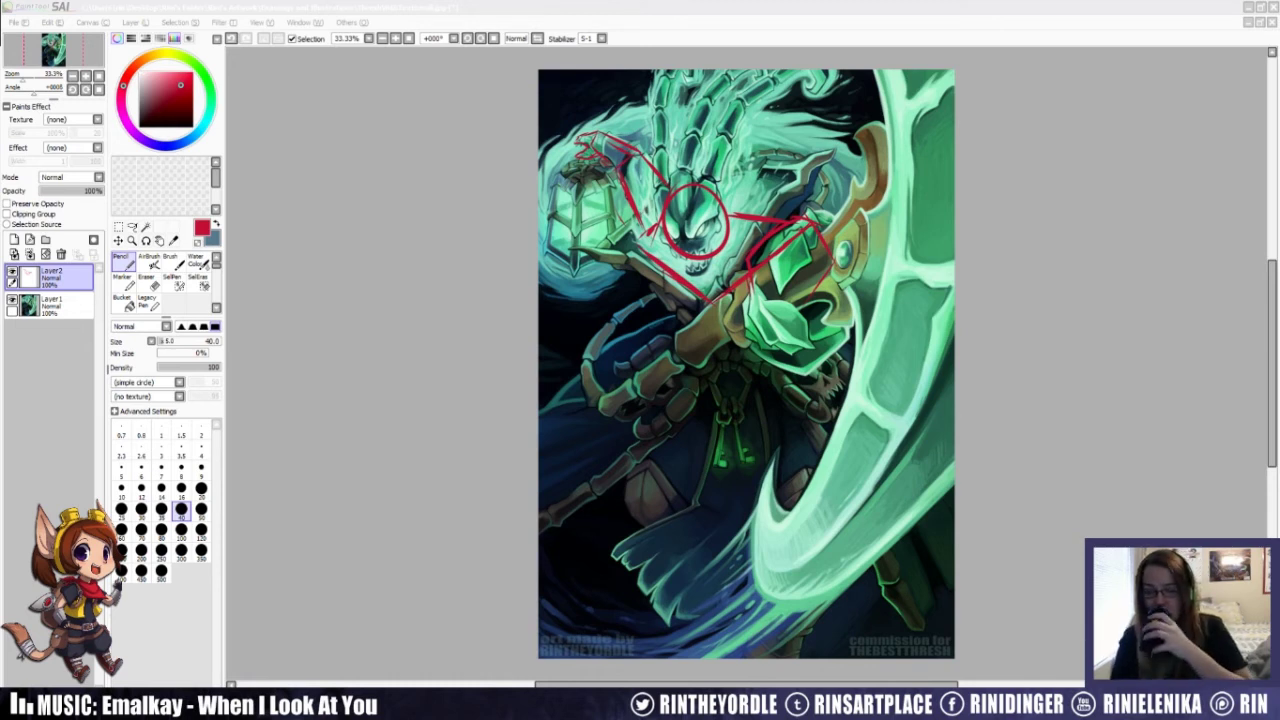
pyautogui.hotkey('alt', 'Tab')
pyautogui.click(542, 176)
pyautogui.click(527, 338)
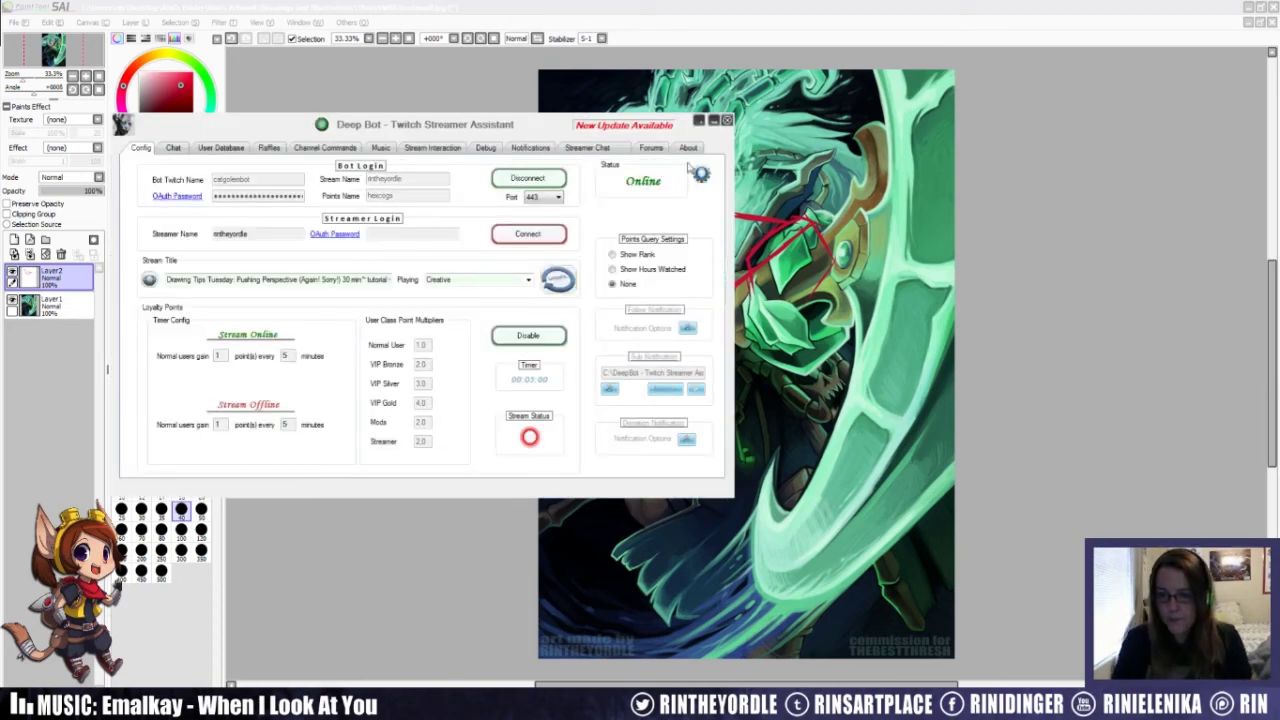
pyautogui.click(712, 120)
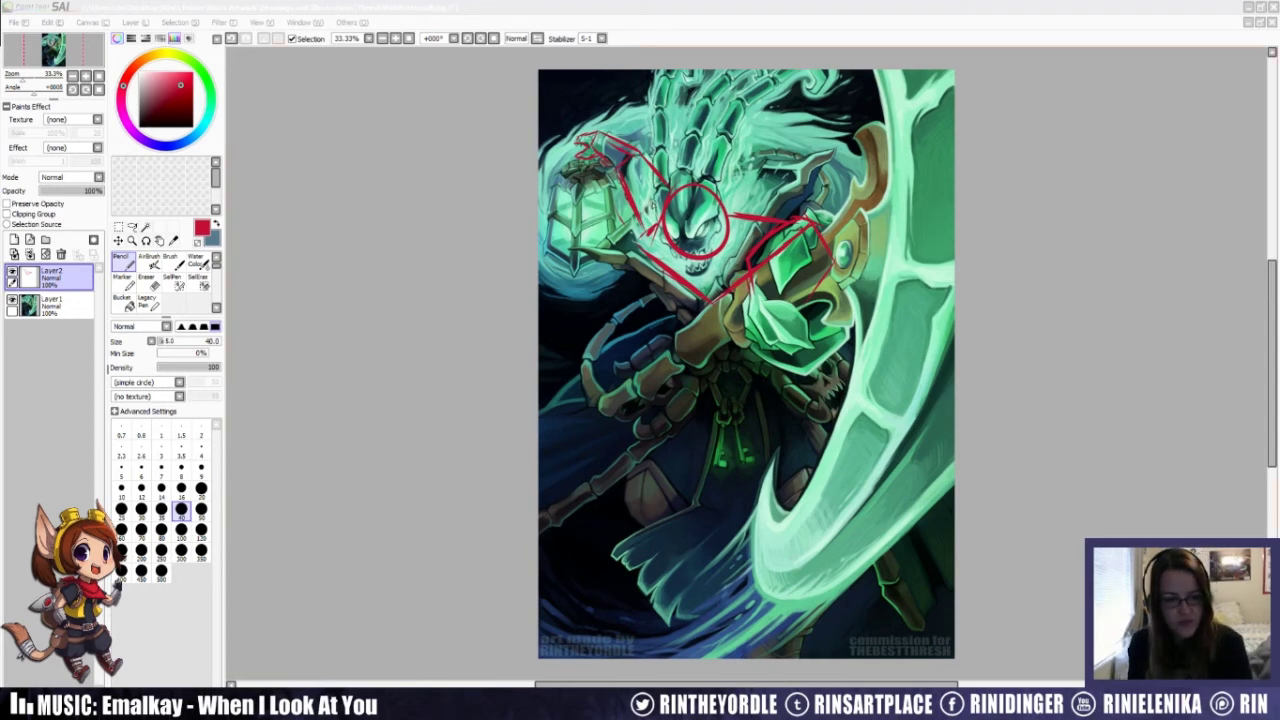
# Step: Return to PaintTool SAI and sketch the foreshortened scythe arm as boxy forms, plus the torso's sides and waist in red pencil
pyautogui.click(152, 263)
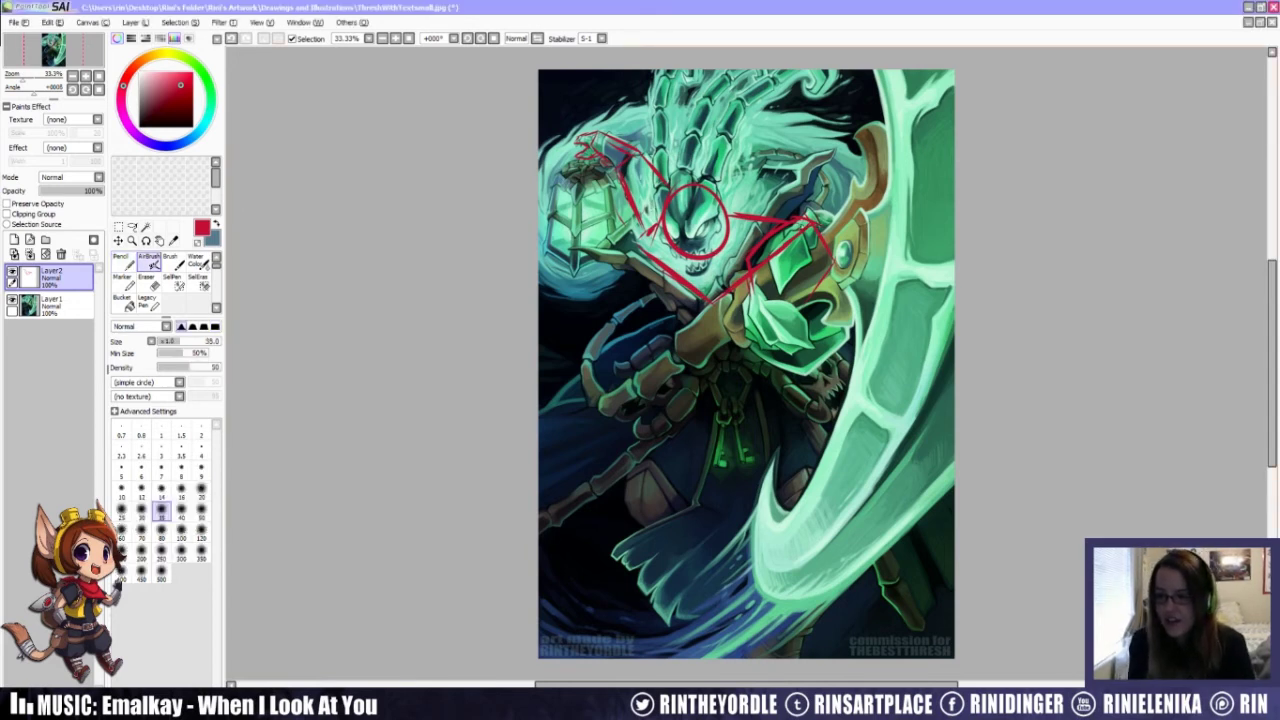
pyautogui.press('n')
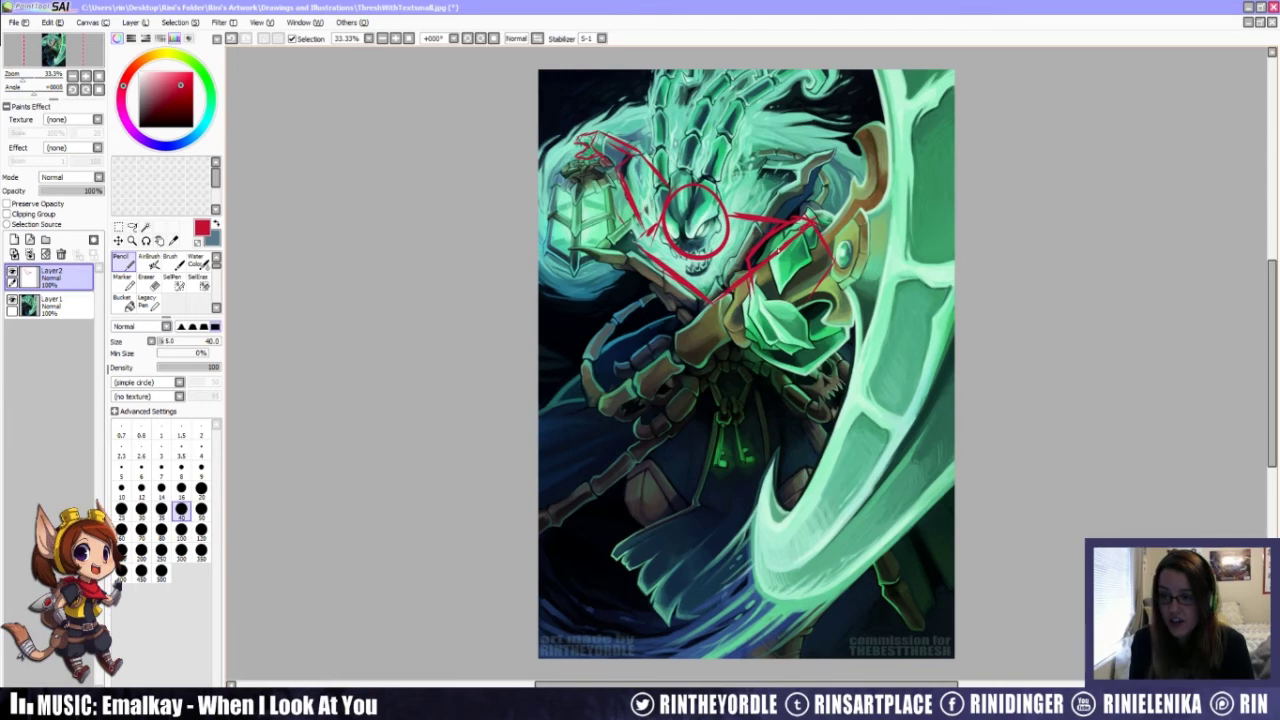
pyautogui.moveTo(764, 258)
pyautogui.mouseDown()
pyautogui.moveTo(755, 322)
pyautogui.moveTo(812, 358)
pyautogui.moveTo(850, 340)
pyautogui.moveTo(828, 198)
pyautogui.mouseUp()
pyautogui.moveTo(836, 242); pyautogui.dragTo(856, 320)
pyautogui.moveTo(782, 250)
pyautogui.mouseDown()
pyautogui.moveTo(750, 306)
pyautogui.moveTo(786, 349)
pyautogui.mouseUp()
pyautogui.moveTo(752, 294)
pyautogui.mouseDown()
pyautogui.moveTo(819, 345)
pyautogui.moveTo(786, 298)
pyautogui.moveTo(822, 343)
pyautogui.moveTo(856, 330)
pyautogui.moveTo(839, 285)
pyautogui.moveTo(789, 255)
pyautogui.moveTo(785, 229)
pyautogui.moveTo(811, 209)
pyautogui.moveTo(749, 352)
pyautogui.moveTo(788, 356)
pyautogui.mouseUp()
pyautogui.moveTo(646, 308)
pyautogui.mouseDown()
pyautogui.moveTo(699, 375)
pyautogui.moveTo(694, 366)
pyautogui.moveTo(752, 378)
pyautogui.mouseUp()
pyautogui.moveTo(714, 340); pyautogui.dragTo(726, 379)
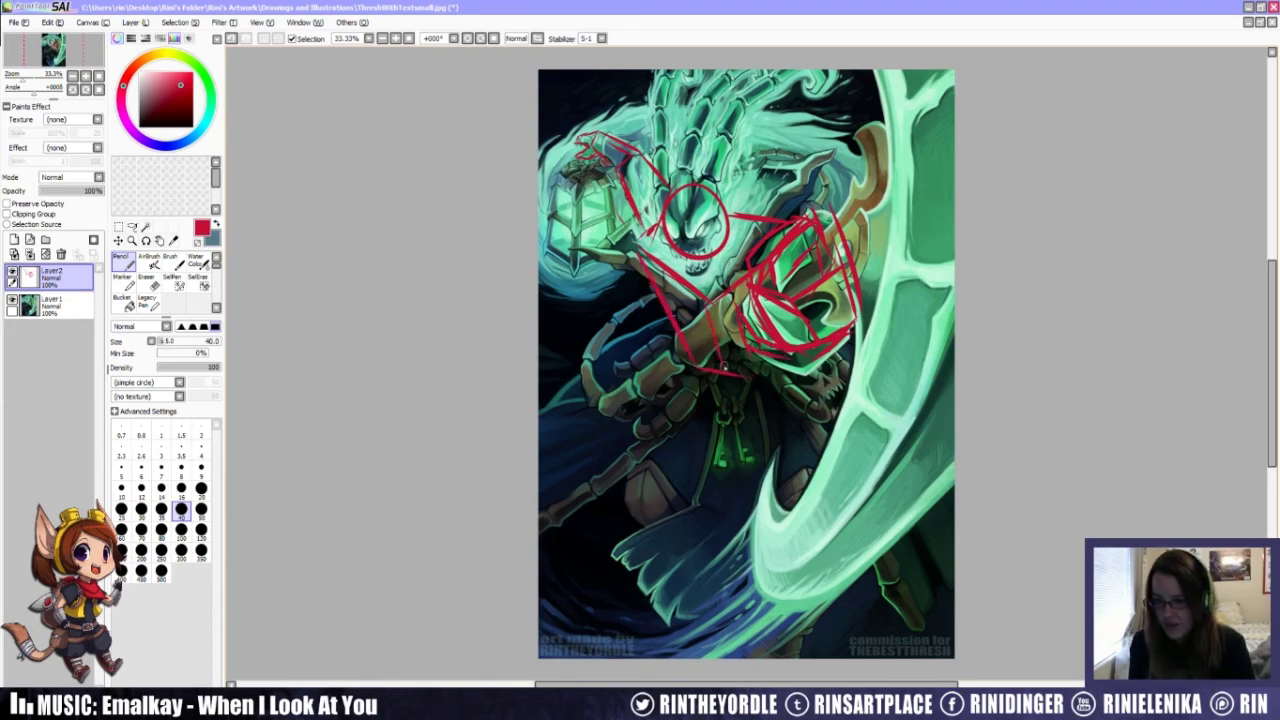
# Step: Set the Eraser size to 80 and clean up the stray stroke near the waist
pyautogui.press('e')
pyautogui.press('[')
pyautogui.press('[')
pyautogui.press('[')
pyautogui.press('[')
pyautogui.press('[')
pyautogui.press('[')
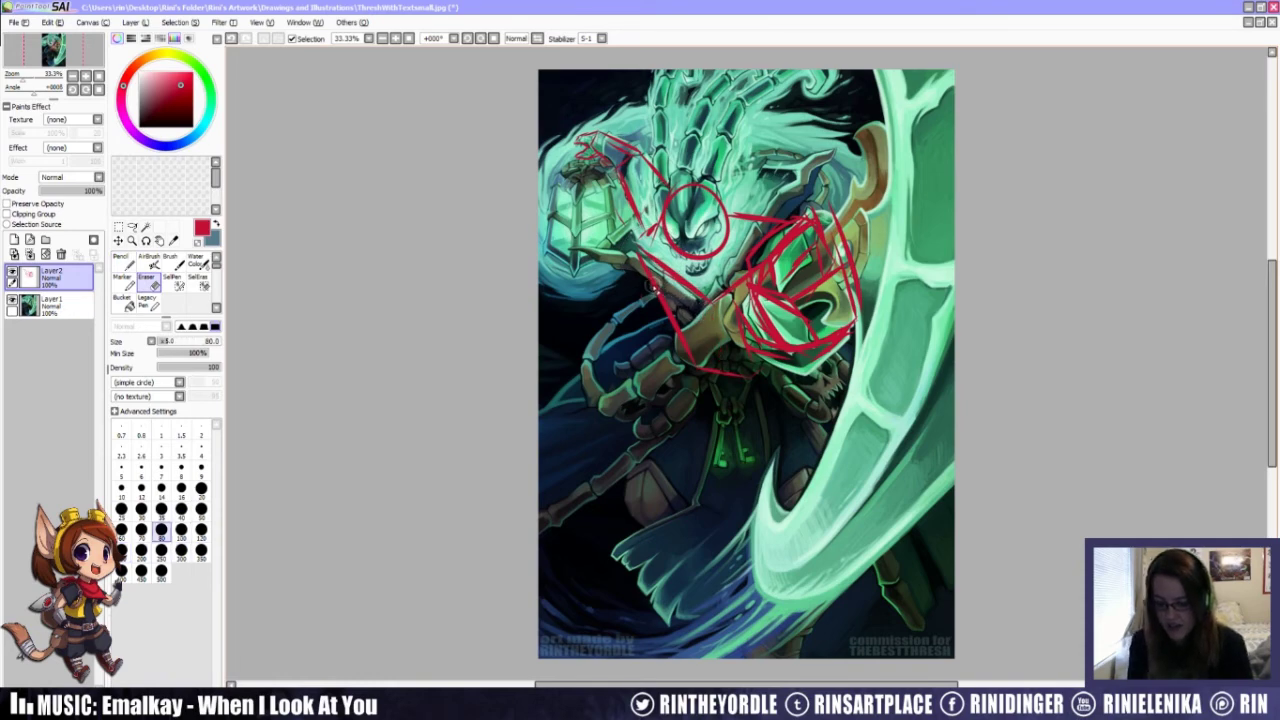
# Step: Sketch the hips and the bent leg's thigh, boxy knee and shin with the Pencil
pyautogui.press('n')
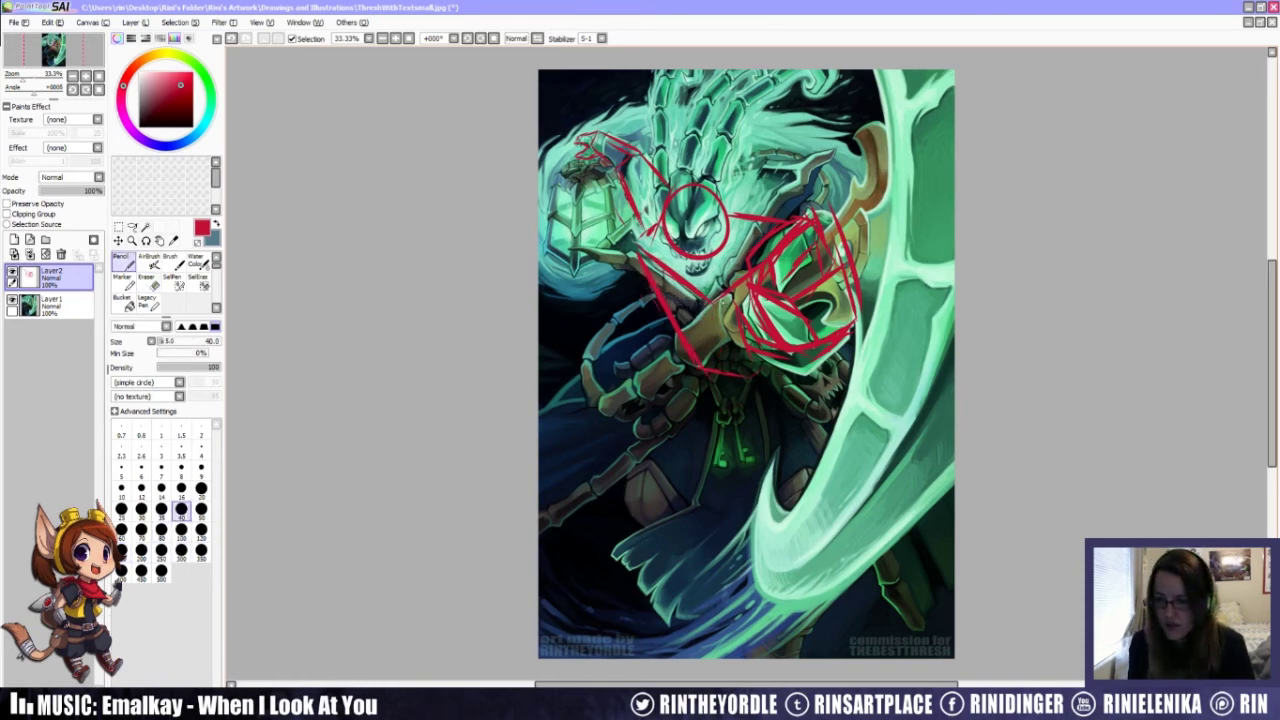
pyautogui.moveTo(686, 352); pyautogui.dragTo(697, 393)
pyautogui.moveTo(729, 405); pyautogui.dragTo(771, 388)
pyautogui.moveTo(682, 372)
pyautogui.mouseDown()
pyautogui.moveTo(623, 491)
pyautogui.moveTo(673, 501)
pyautogui.moveTo(662, 518)
pyautogui.moveTo(628, 470)
pyautogui.moveTo(625, 490)
pyautogui.moveTo(651, 458)
pyautogui.moveTo(684, 500)
pyautogui.mouseUp()
pyautogui.moveTo(684, 500)
pyautogui.mouseDown()
pyautogui.moveTo(660, 528)
pyautogui.moveTo(640, 526)
pyautogui.mouseUp()
pyautogui.moveTo(688, 470); pyautogui.dragTo(728, 526)
pyautogui.moveTo(642, 530); pyautogui.dragTo(718, 556)
# Step: Sketch the other leg's thigh, boxy knee and lower leg down to the canvas edge
pyautogui.moveTo(722, 400)
pyautogui.mouseDown()
pyautogui.moveTo(766, 518)
pyautogui.moveTo(790, 378)
pyautogui.moveTo(815, 442)
pyautogui.mouseUp()
pyautogui.moveTo(802, 390)
pyautogui.mouseDown()
pyautogui.moveTo(841, 496)
pyautogui.moveTo(802, 532)
pyautogui.mouseUp()
pyautogui.moveTo(818, 468)
pyautogui.mouseDown()
pyautogui.moveTo(779, 501)
pyautogui.moveTo(797, 474)
pyautogui.moveTo(838, 508)
pyautogui.mouseUp()
pyautogui.moveTo(764, 517)
pyautogui.mouseDown()
pyautogui.moveTo(789, 560)
pyautogui.moveTo(741, 552)
pyautogui.moveTo(754, 656)
pyautogui.mouseUp()
pyautogui.moveTo(846, 518); pyautogui.dragTo(786, 648)
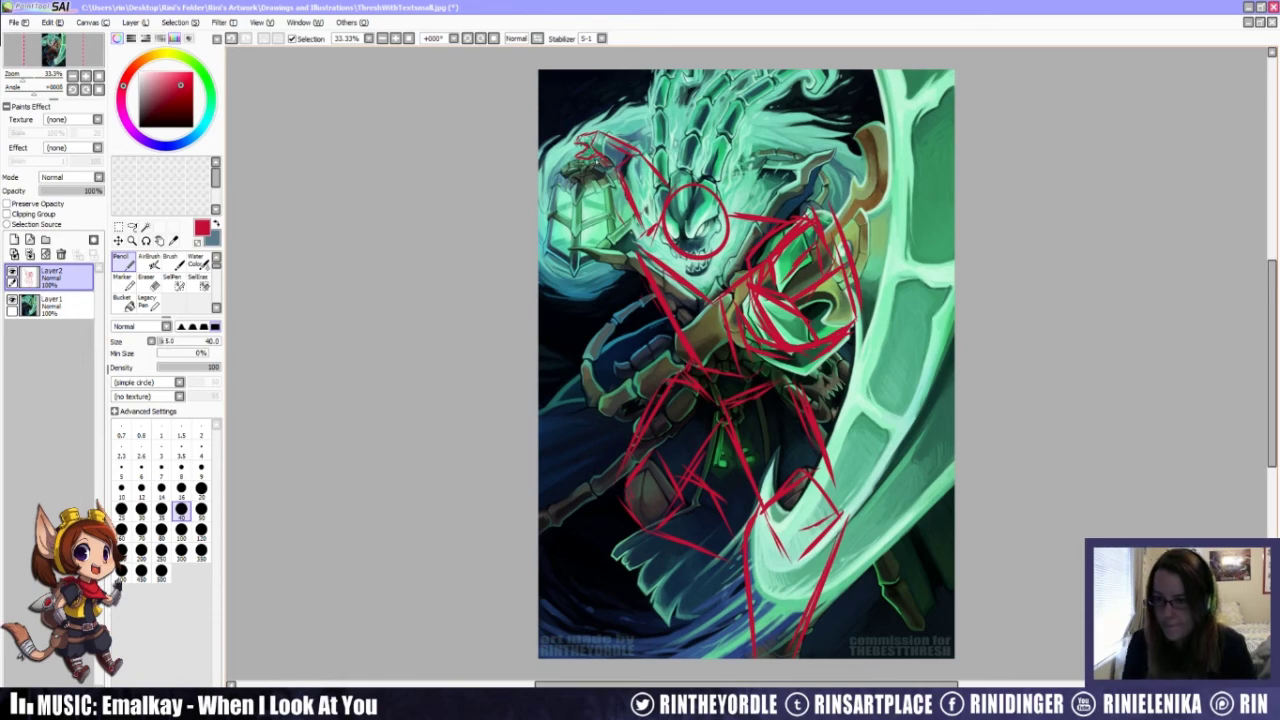
# Step: Draw the hand gripping the lantern and block in the lantern as a tapered box
pyautogui.moveTo(576, 159)
pyautogui.mouseDown()
pyautogui.moveTo(574, 145)
pyautogui.moveTo(578, 184)
pyautogui.moveTo(596, 192)
pyautogui.mouseUp()
pyautogui.moveTo(584, 166)
pyautogui.mouseDown()
pyautogui.moveTo(618, 184)
pyautogui.moveTo(608, 194)
pyautogui.mouseUp()
pyautogui.moveTo(552, 182)
pyautogui.mouseDown()
pyautogui.moveTo(564, 192)
pyautogui.moveTo(546, 266)
pyautogui.mouseUp()
pyautogui.moveTo(588, 186)
pyautogui.mouseDown()
pyautogui.moveTo(580, 266)
pyautogui.moveTo(612, 256)
pyautogui.moveTo(577, 269)
pyautogui.moveTo(623, 241)
pyautogui.mouseUp()
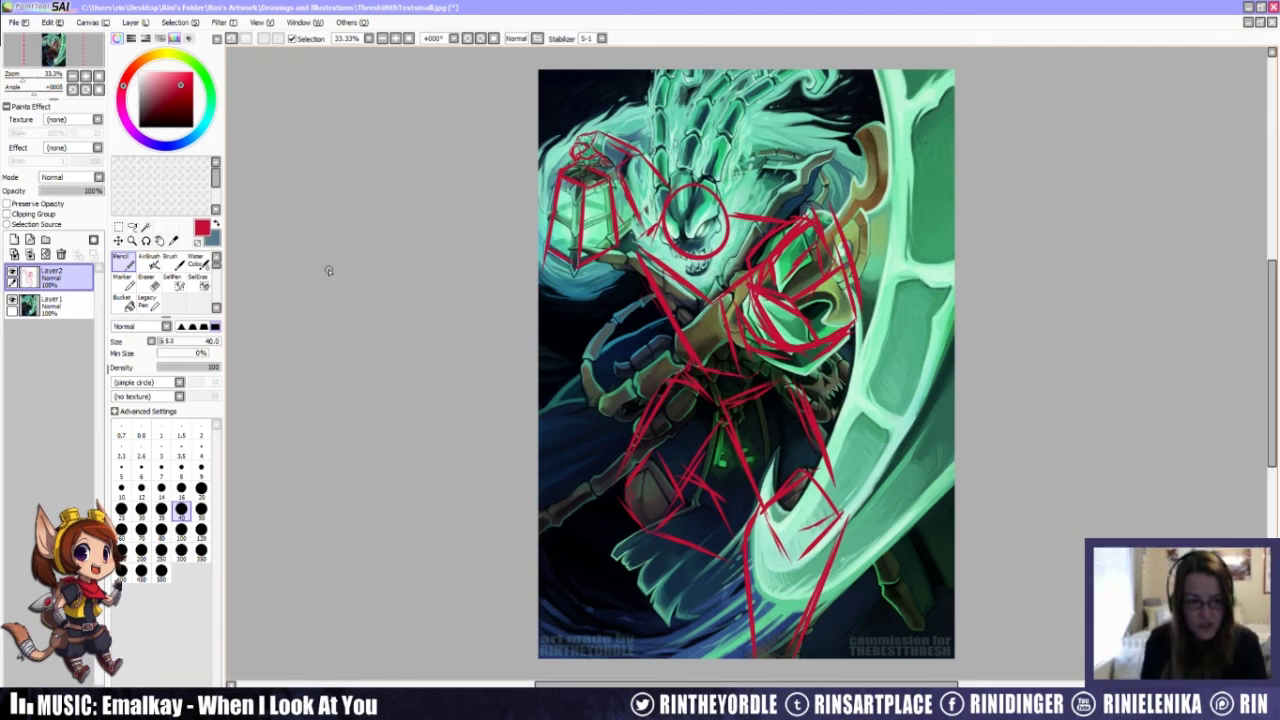
# Step: Hide the painting layer and sketch the scythe's large curved blade beside the figure
pyautogui.click(12, 300)
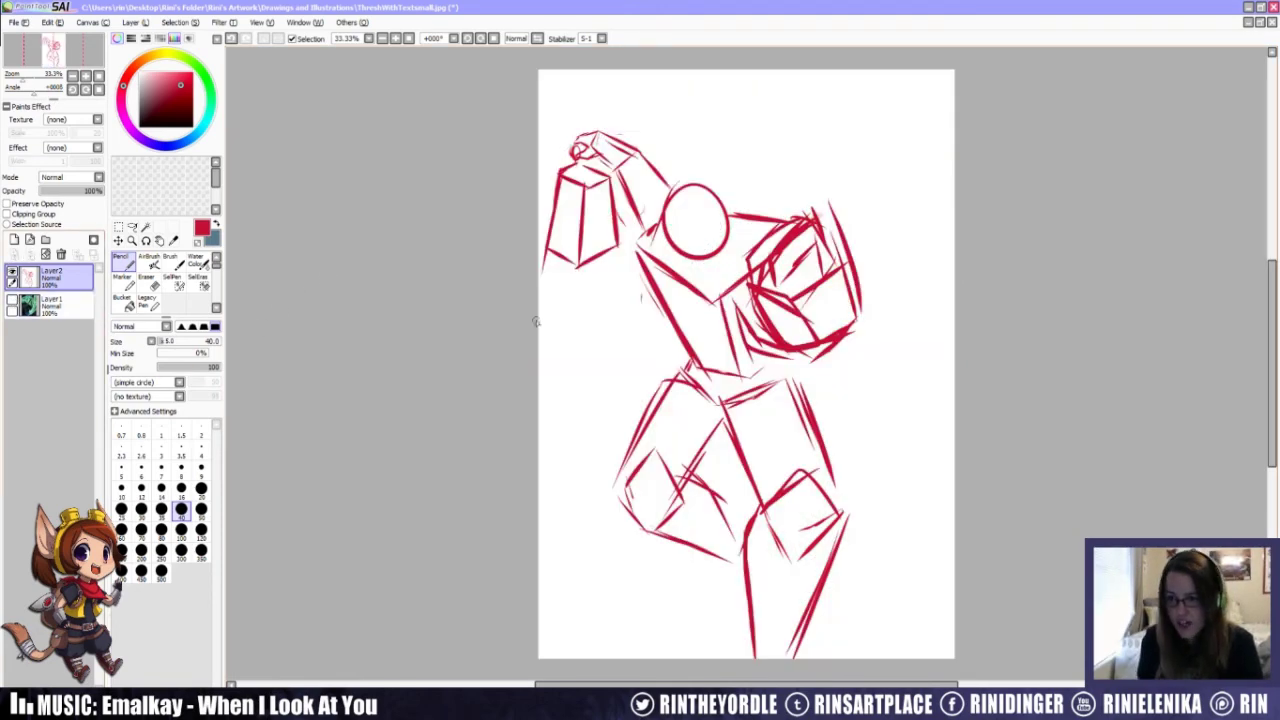
pyautogui.moveTo(828, 231)
pyautogui.mouseDown()
pyautogui.moveTo(782, 272)
pyautogui.moveTo(850, 196)
pyautogui.mouseUp()
pyautogui.moveTo(879, 70); pyautogui.dragTo(955, 176)
pyautogui.moveTo(868, 70)
pyautogui.mouseDown()
pyautogui.moveTo(797, 114)
pyautogui.moveTo(932, 585)
pyautogui.mouseUp()
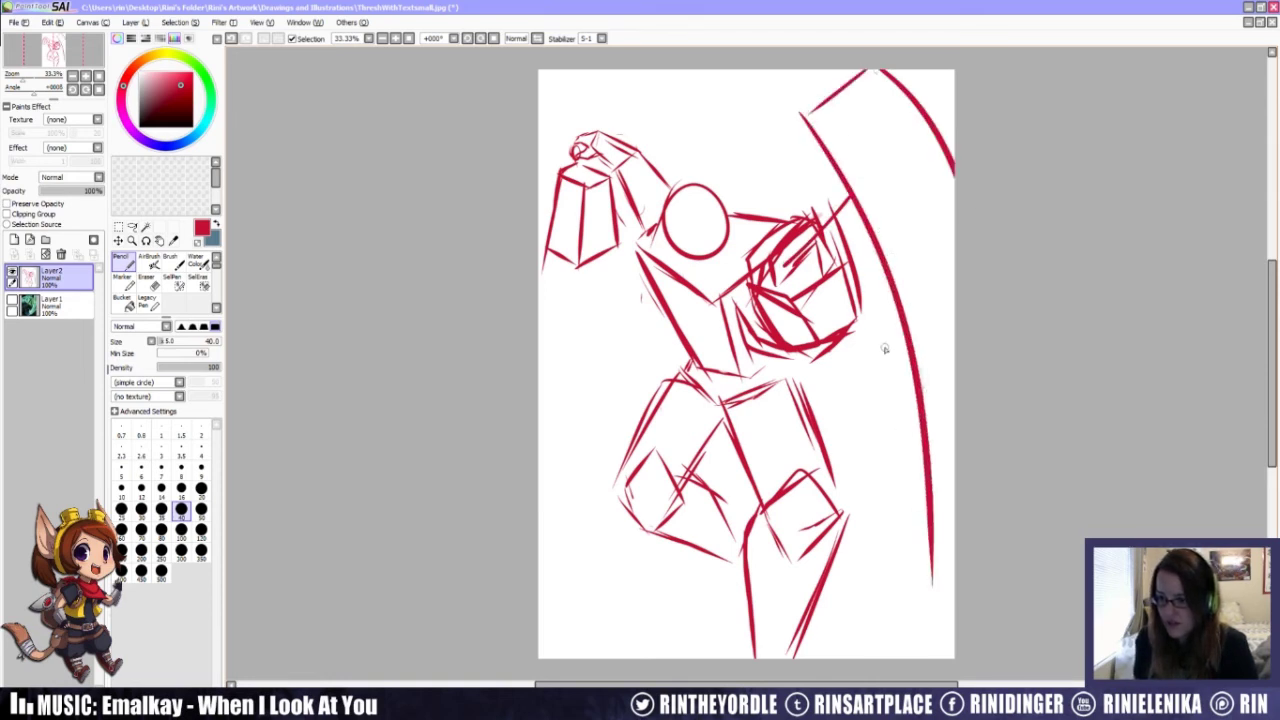
# Step: Add construction lines from the blade's corner around the scythe arm, and draw larger overlapping circles around the head
pyautogui.moveTo(802, 116)
pyautogui.mouseDown()
pyautogui.moveTo(816, 218)
pyautogui.moveTo(802, 205)
pyautogui.moveTo(782, 283)
pyautogui.moveTo(865, 331)
pyautogui.moveTo(878, 318)
pyautogui.moveTo(819, 325)
pyautogui.moveTo(809, 273)
pyautogui.moveTo(716, 318)
pyautogui.mouseUp()
pyautogui.moveTo(724, 184)
pyautogui.mouseDown()
pyautogui.moveTo(740, 250)
pyautogui.moveTo(715, 234)
pyautogui.mouseUp()
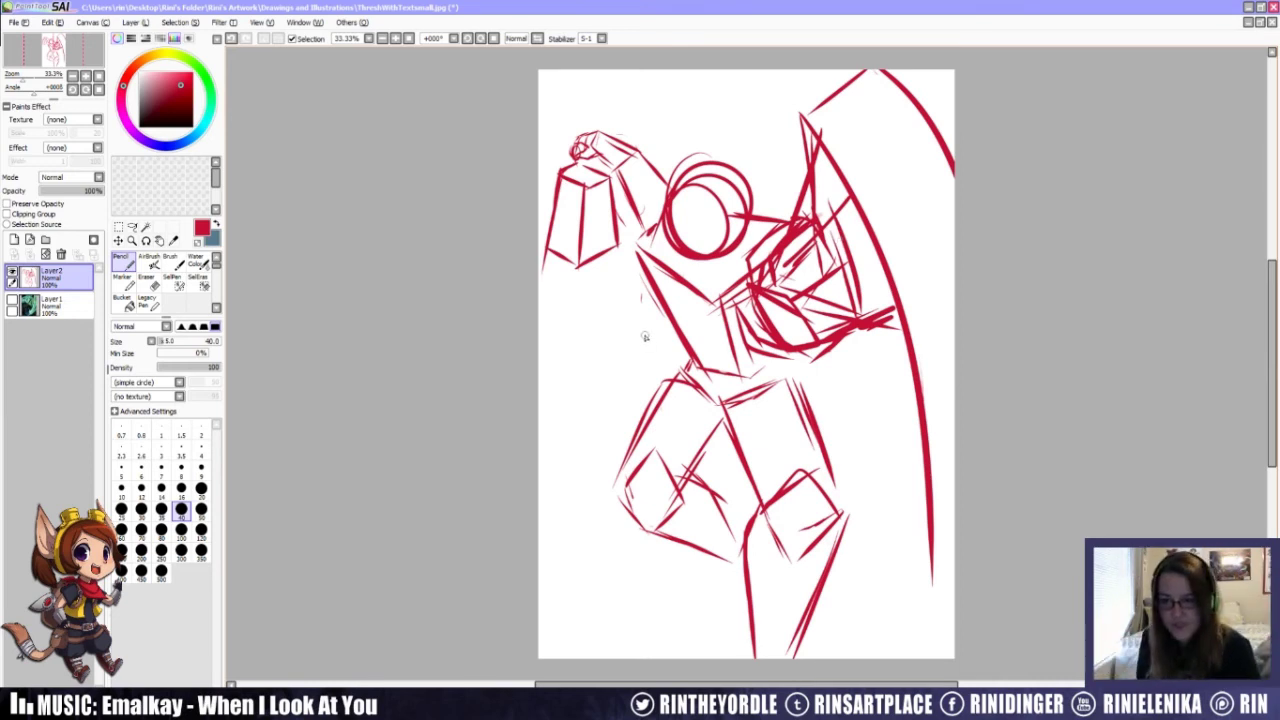
# Step: Show the painting layer again and sketch the segmented bone shaft from the waist out to the canvas's left edge
pyautogui.click(18, 306)
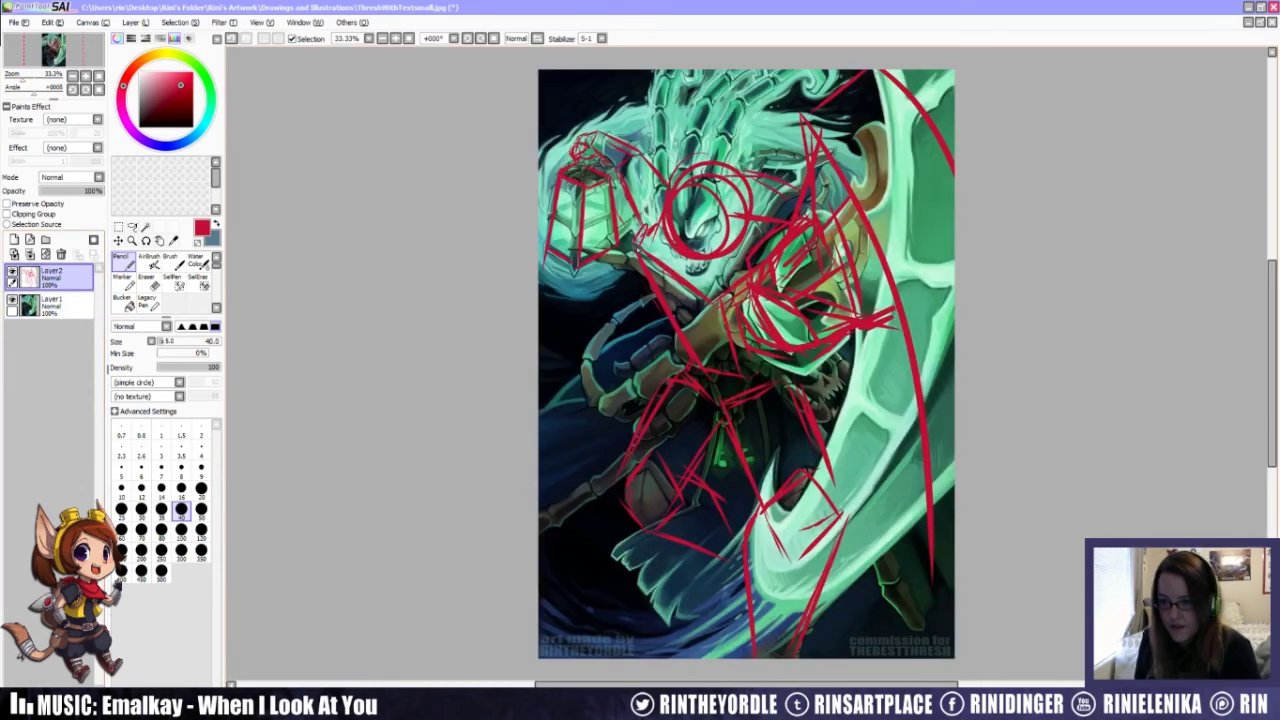
pyautogui.moveTo(695, 388); pyautogui.dragTo(503, 536)
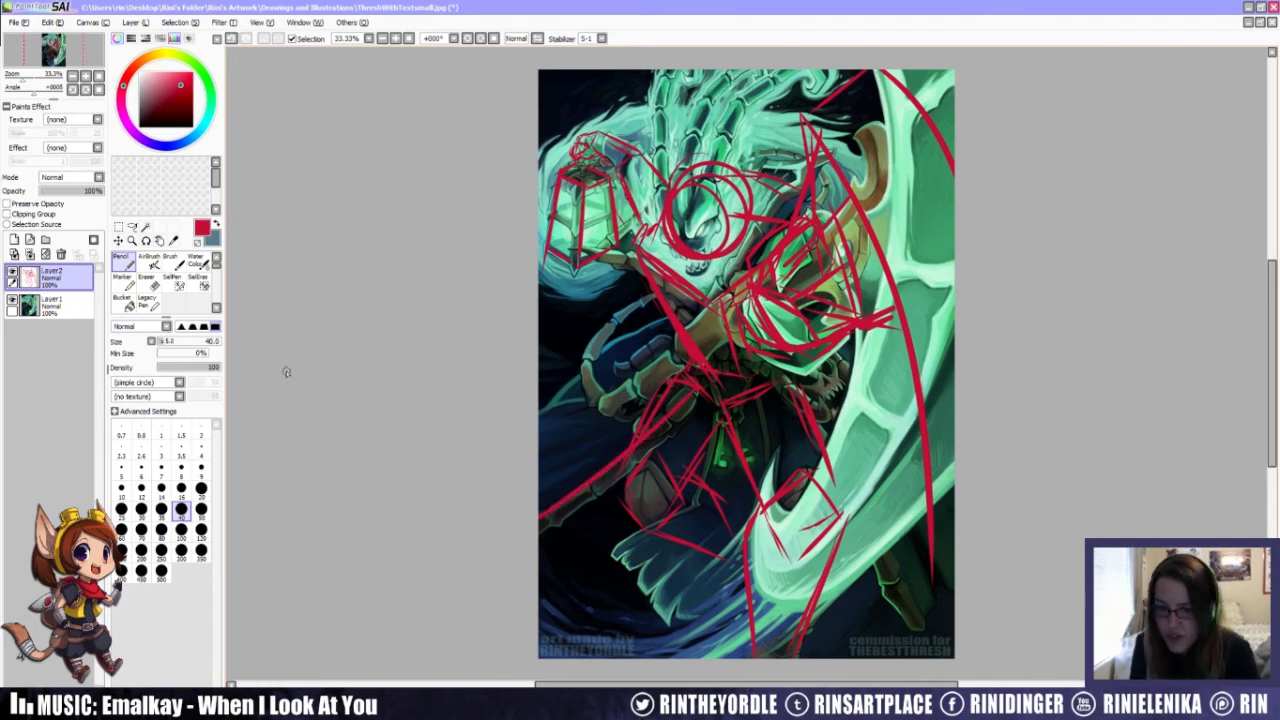
# Step: Hide the figure sketch and, on a new layer, outline the curled bony finger in the foreground as a chain of boxy segments
pyautogui.click(11, 272)
pyautogui.click(14, 241)
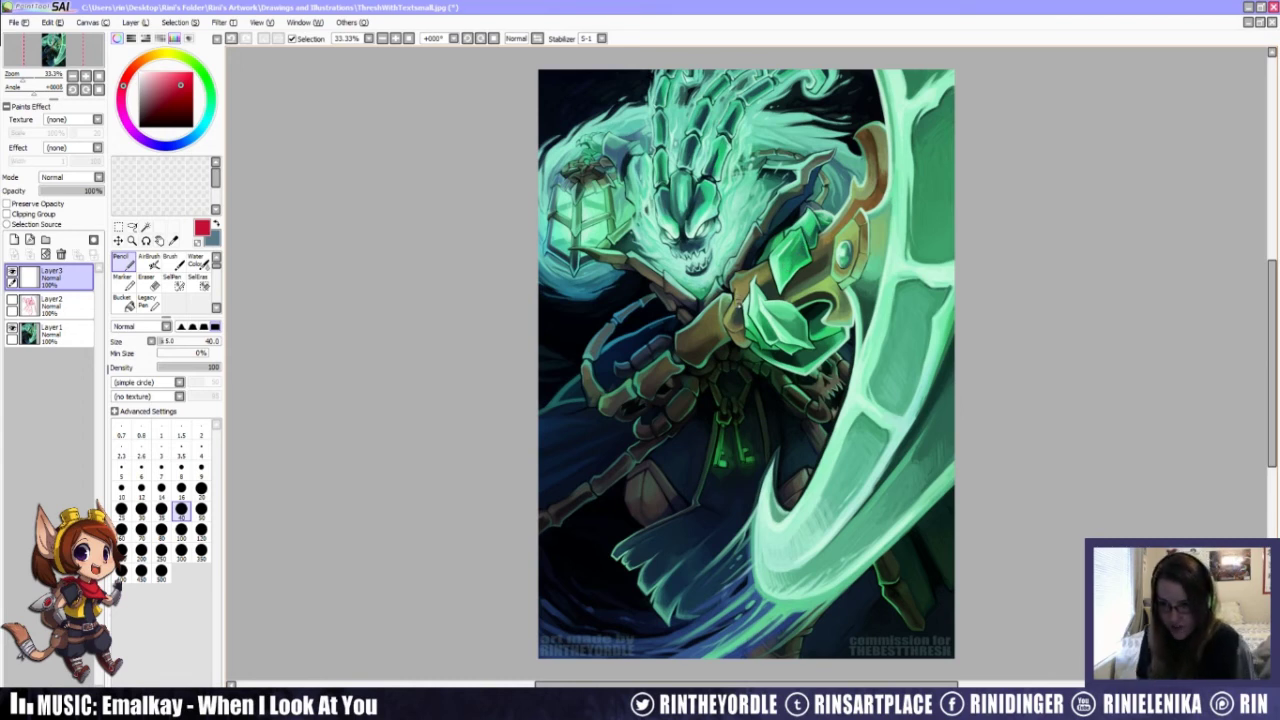
pyautogui.moveTo(722, 286)
pyautogui.mouseDown()
pyautogui.moveTo(718, 314)
pyautogui.moveTo(740, 338)
pyautogui.moveTo(752, 308)
pyautogui.moveTo(738, 339)
pyautogui.mouseUp()
pyautogui.moveTo(724, 283)
pyautogui.mouseDown()
pyautogui.moveTo(678, 334)
pyautogui.moveTo(714, 323)
pyautogui.mouseUp()
pyautogui.moveTo(695, 365)
pyautogui.mouseDown()
pyautogui.moveTo(711, 323)
pyautogui.moveTo(677, 340)
pyautogui.moveTo(665, 358)
pyautogui.moveTo(675, 366)
pyautogui.moveTo(667, 352)
pyautogui.moveTo(641, 384)
pyautogui.moveTo(667, 348)
pyautogui.moveTo(639, 386)
pyautogui.moveTo(652, 397)
pyautogui.mouseUp()
pyautogui.moveTo(652, 397)
pyautogui.mouseDown()
pyautogui.moveTo(598, 403)
pyautogui.moveTo(630, 389)
pyautogui.moveTo(603, 398)
pyautogui.moveTo(611, 419)
pyautogui.moveTo(622, 411)
pyautogui.moveTo(609, 414)
pyautogui.moveTo(609, 391)
pyautogui.moveTo(595, 409)
pyautogui.moveTo(603, 387)
pyautogui.moveTo(594, 393)
pyautogui.moveTo(582, 398)
pyautogui.mouseUp()
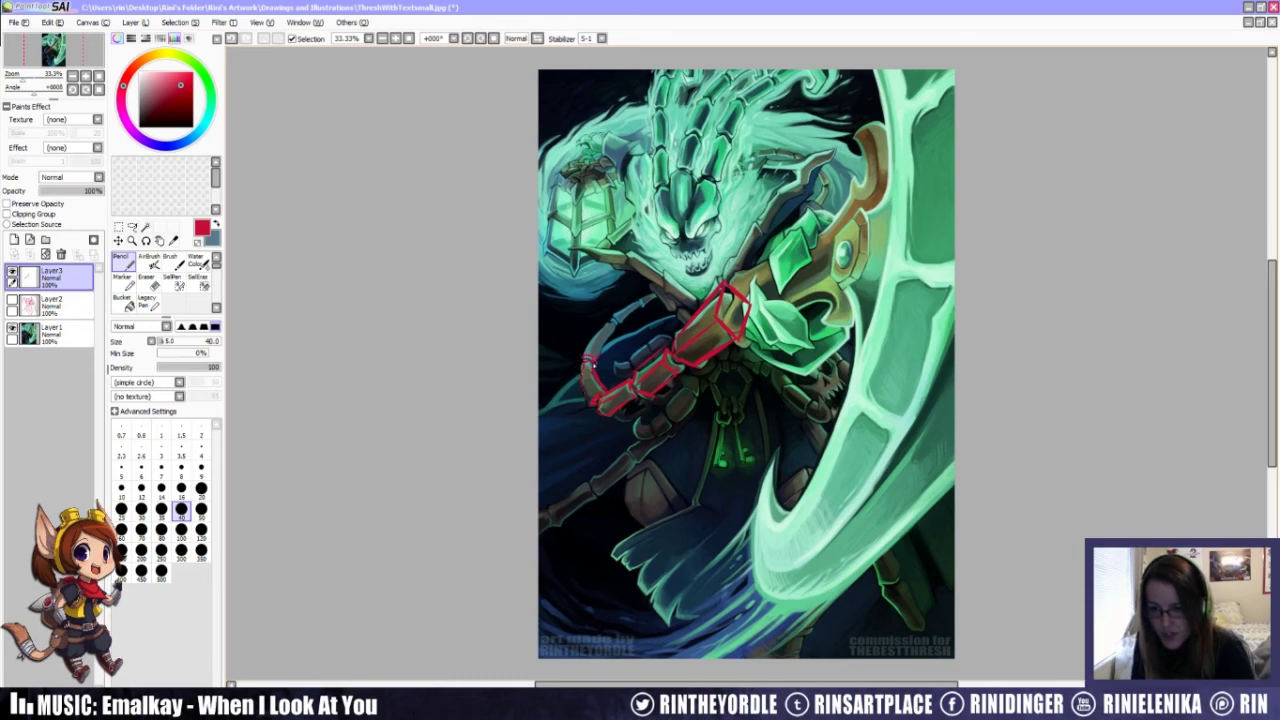
pyautogui.moveTo(586, 353)
pyautogui.mouseDown()
pyautogui.moveTo(614, 313)
pyautogui.moveTo(646, 304)
pyautogui.mouseUp()
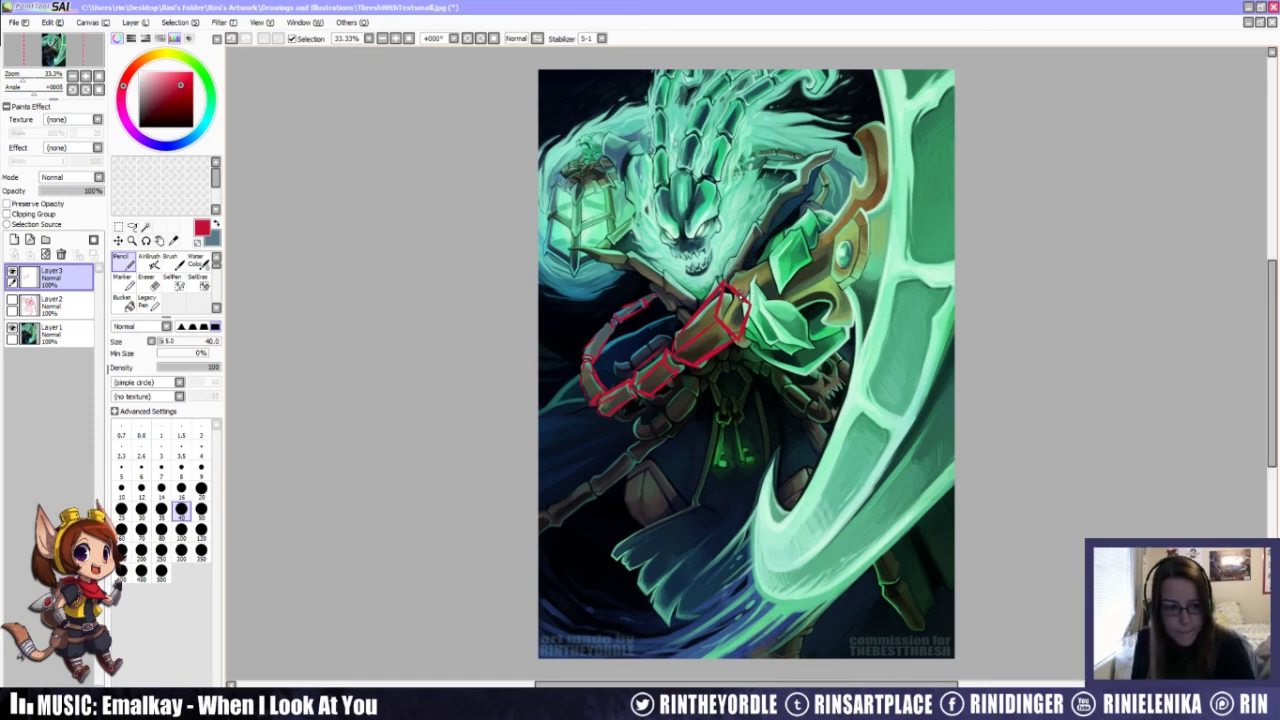
# Step: Block in the crystal-studded gauntlet behind the finger as a tapered box widening toward the scythe blade
pyautogui.moveTo(738, 270)
pyautogui.mouseDown()
pyautogui.moveTo(727, 312)
pyautogui.moveTo(817, 301)
pyautogui.mouseUp()
pyautogui.moveTo(738, 270)
pyautogui.mouseDown()
pyautogui.moveTo(806, 240)
pyautogui.moveTo(848, 176)
pyautogui.moveTo(832, 300)
pyautogui.moveTo(855, 310)
pyautogui.mouseUp()
pyautogui.moveTo(850, 180)
pyautogui.mouseDown()
pyautogui.moveTo(890, 158)
pyautogui.moveTo(872, 290)
pyautogui.mouseUp()
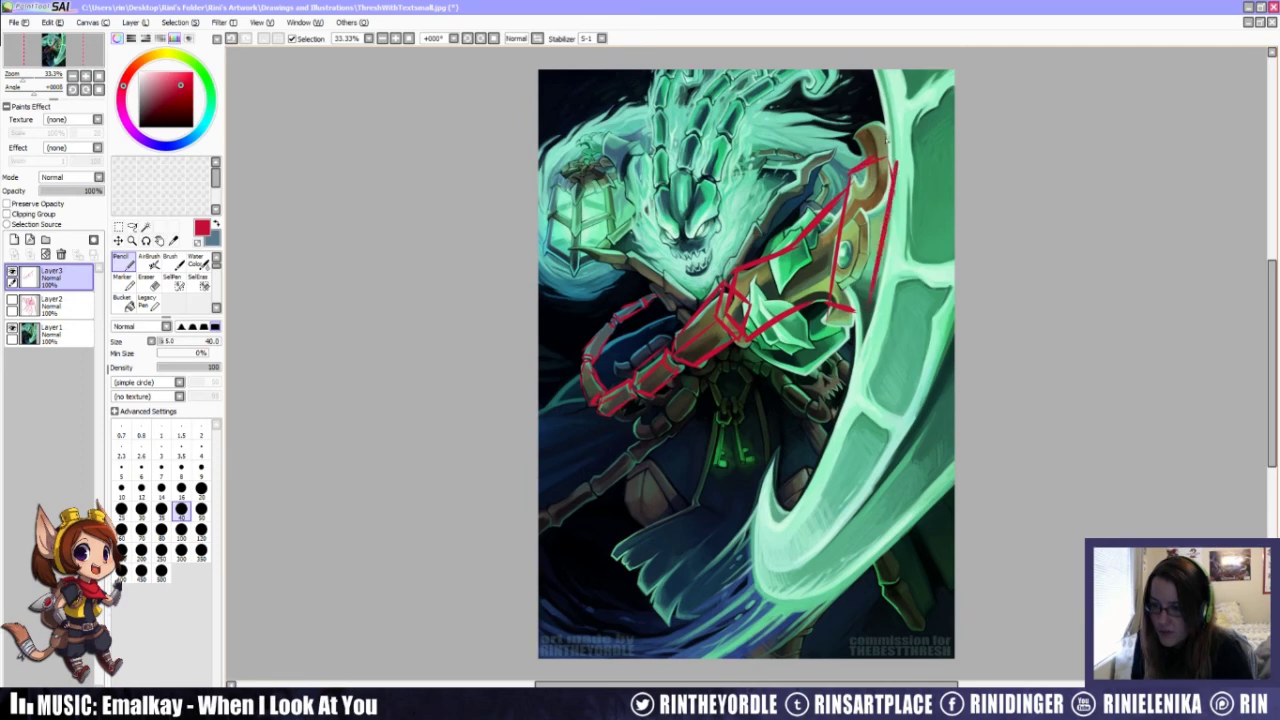
# Step: Trace the scythe blade's long inner edge with overlapping curved strokes from the canvas's upper edge down toward the blade tip
pyautogui.moveTo(884, 72); pyautogui.dragTo(855, 384)
pyautogui.moveTo(886, 208); pyautogui.dragTo(830, 430)
pyautogui.moveTo(862, 340); pyautogui.dragTo(785, 545)
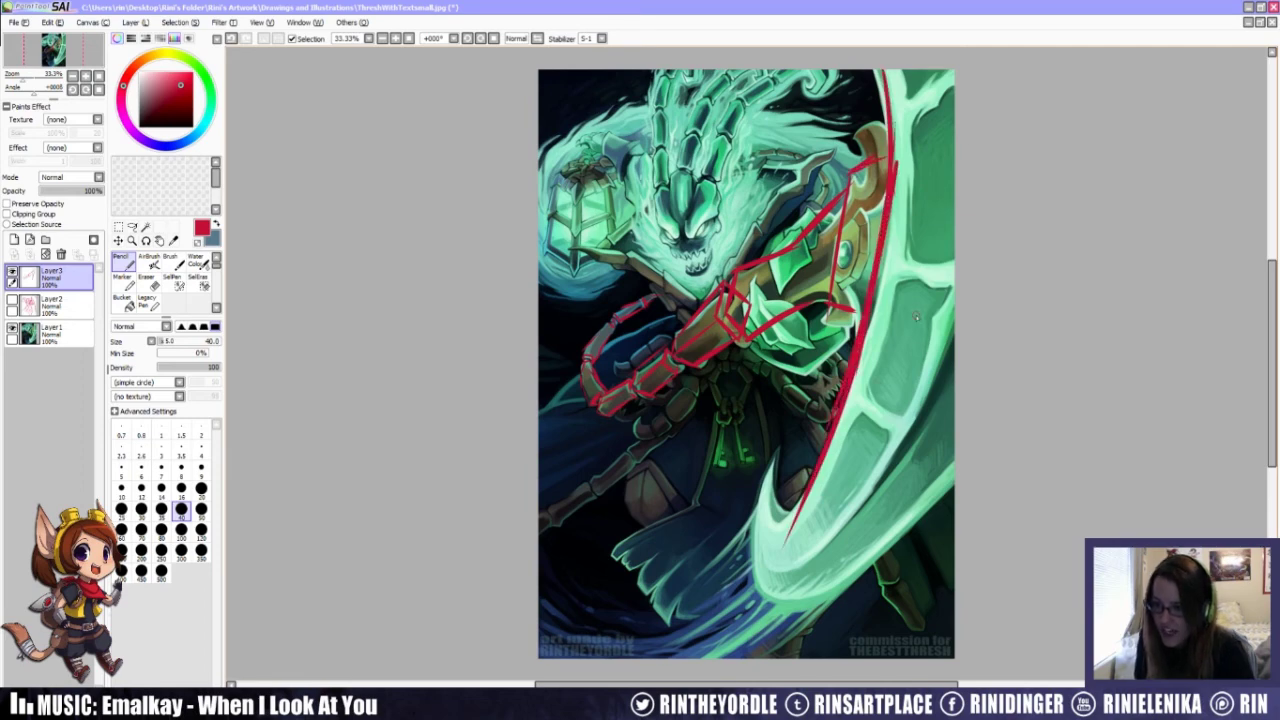
# Step: Hide the painting layer and add a small oval inside the gauntlet shape, closing its lower edge
pyautogui.click(12, 328)
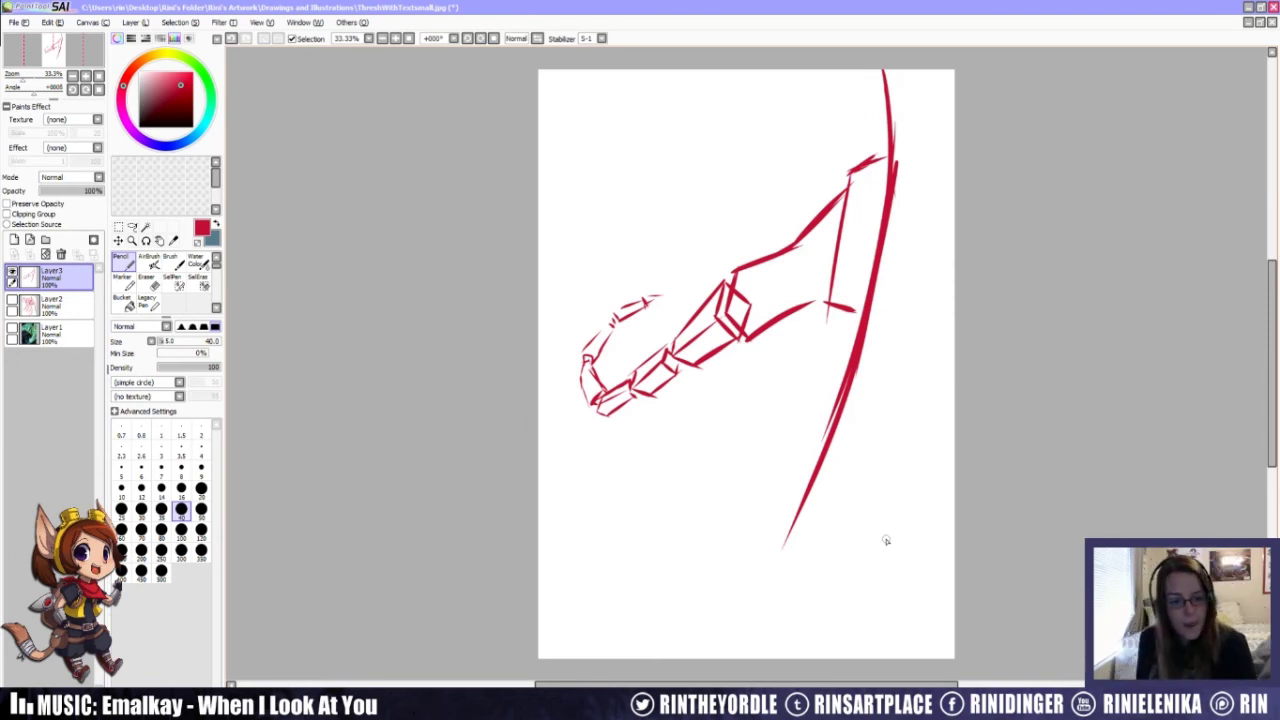
pyautogui.moveTo(833, 302)
pyautogui.mouseDown()
pyautogui.moveTo(800, 308)
pyautogui.moveTo(810, 302)
pyautogui.moveTo(770, 296)
pyautogui.moveTo(777, 284)
pyautogui.mouseUp()
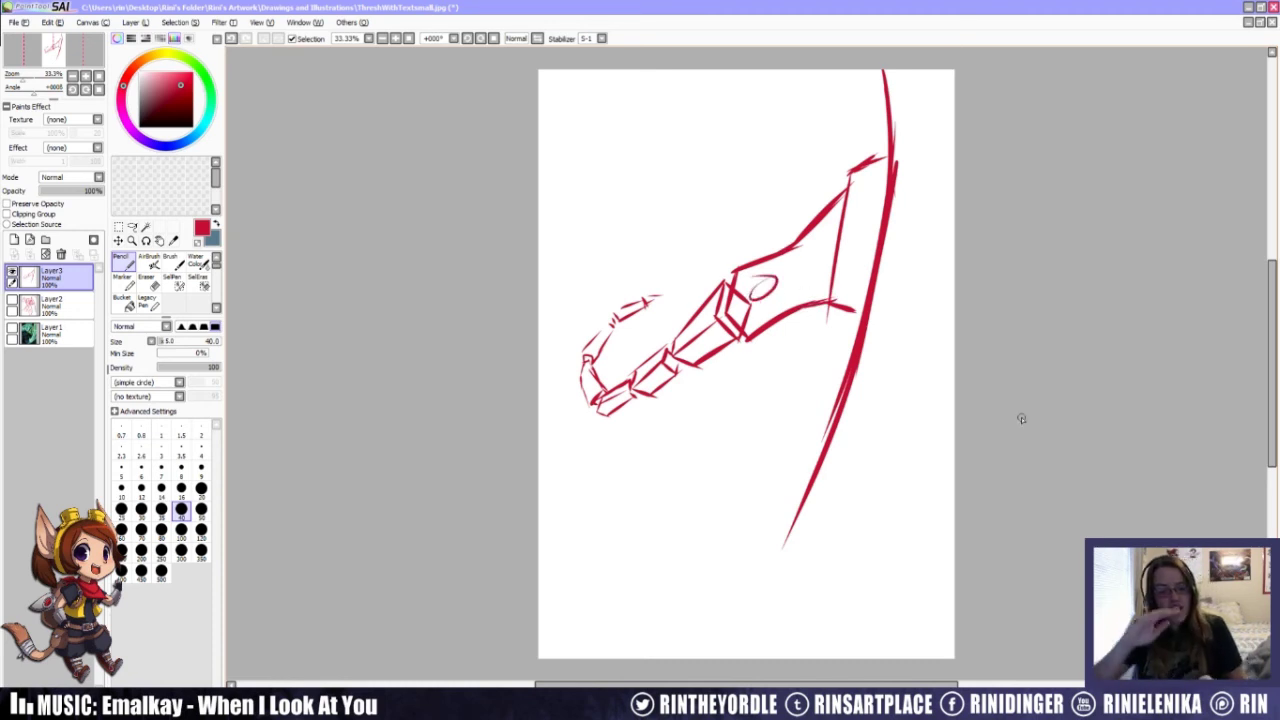